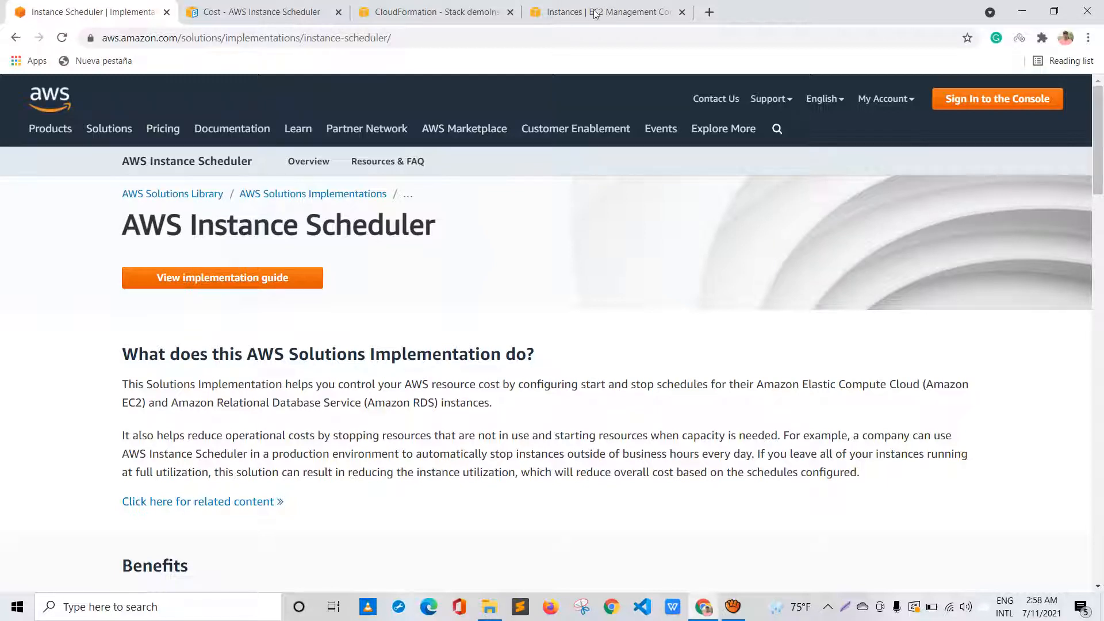
Launch the AWS Instance Scheduler solution in the AWS Console and accept its ready Amazon S3 template.
click(332, 31)
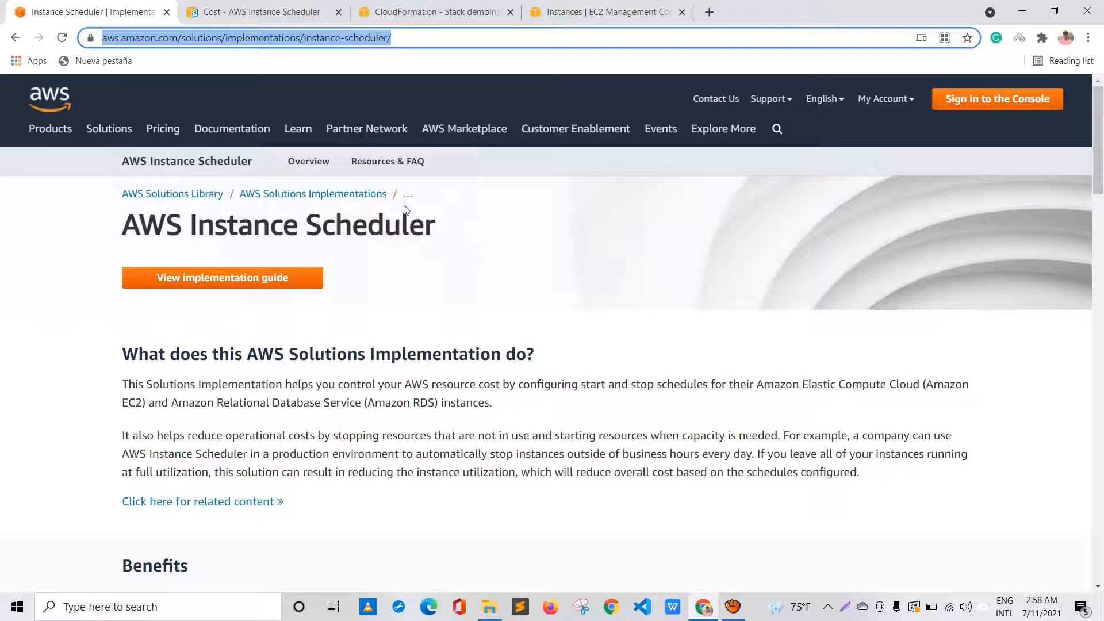
scroll(405, 209, down, 5)
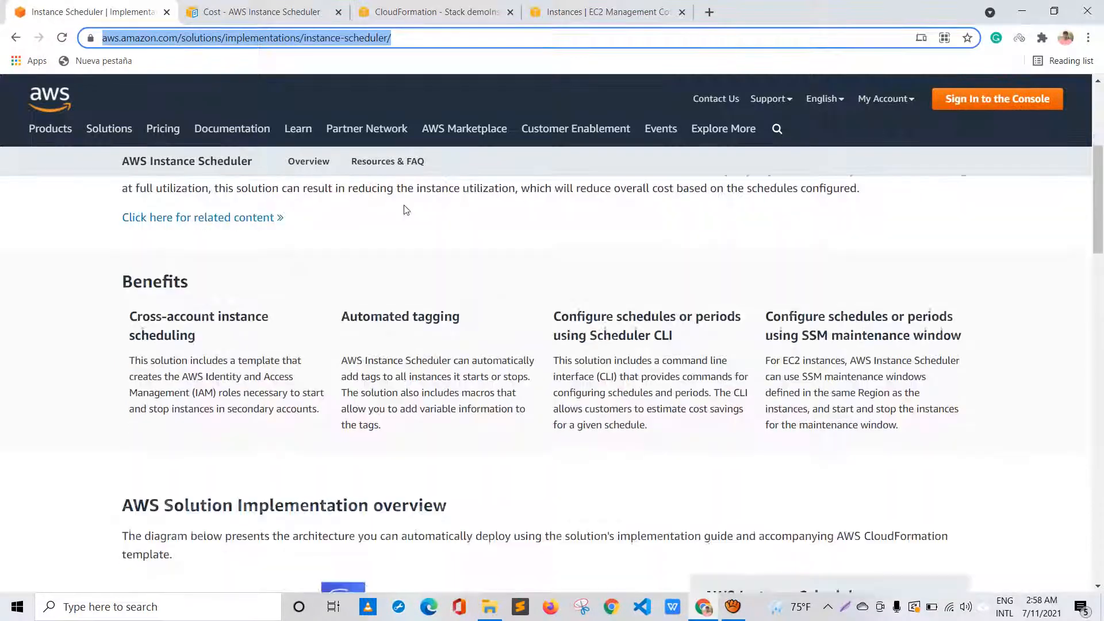
scroll(406, 209, down, 5)
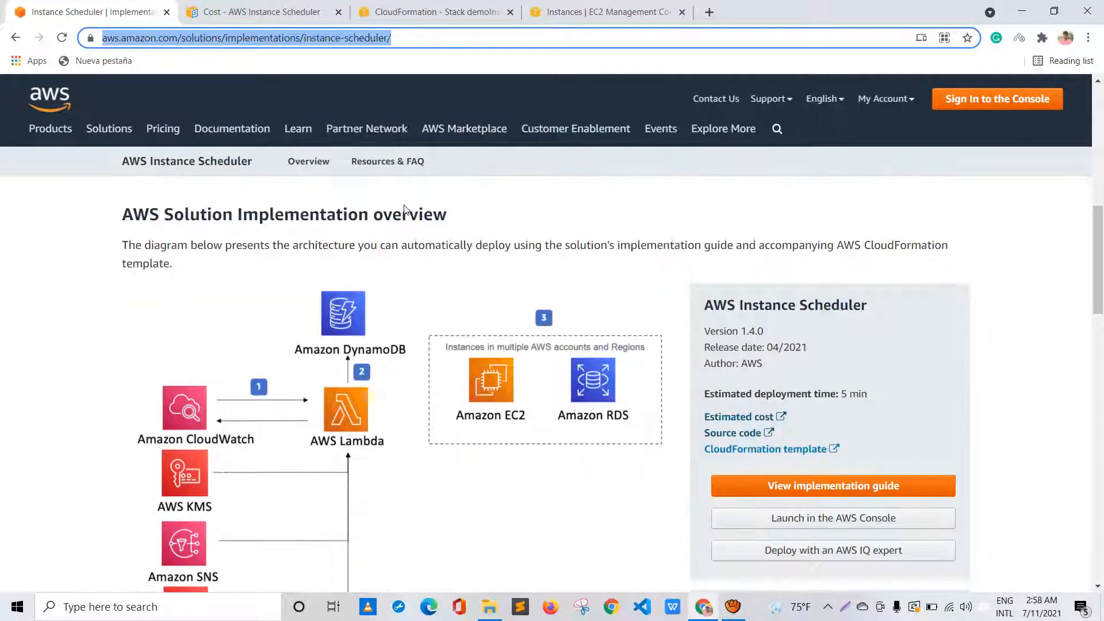
scroll(404, 209, down, 1)
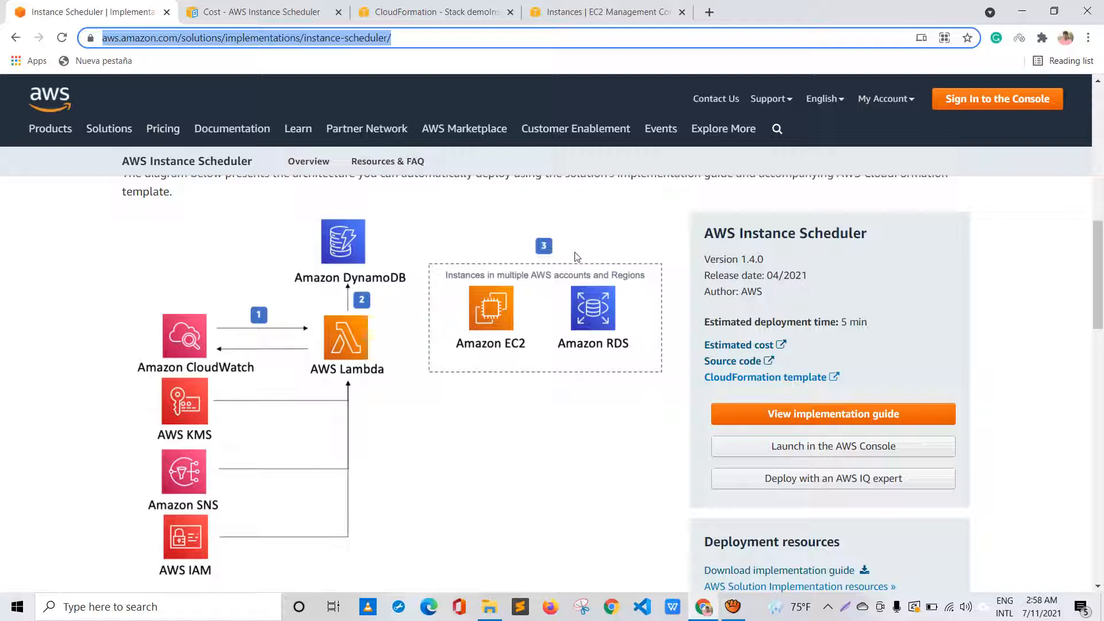
scroll(576, 256, down, 1)
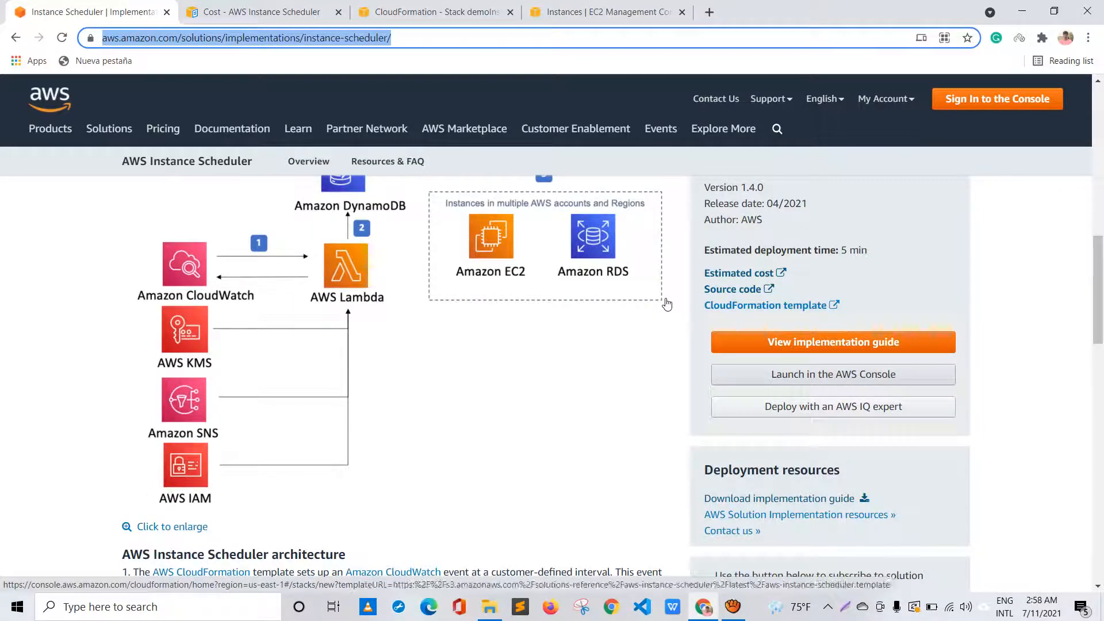
click(833, 374)
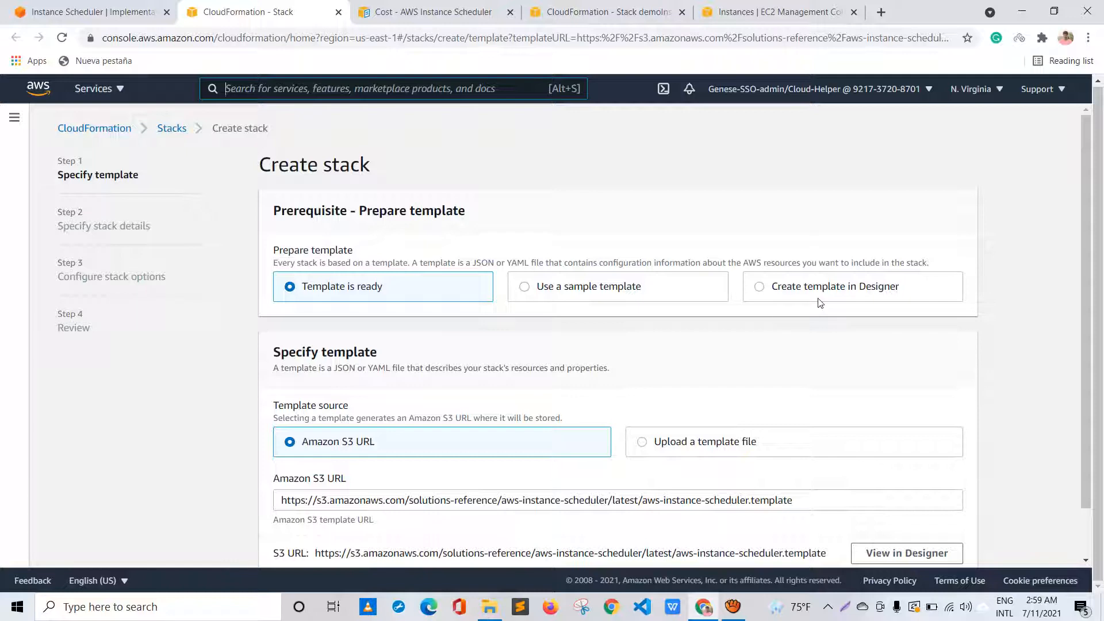
scroll(820, 303, down, 1)
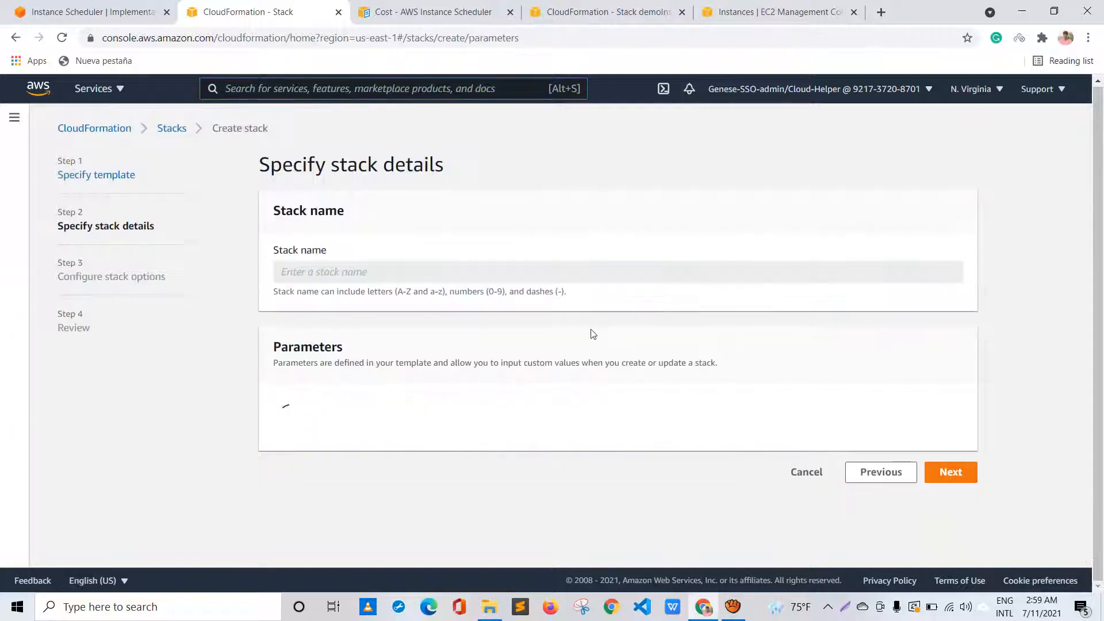
Name the stack demoInstanceScheduler.
click(382, 275)
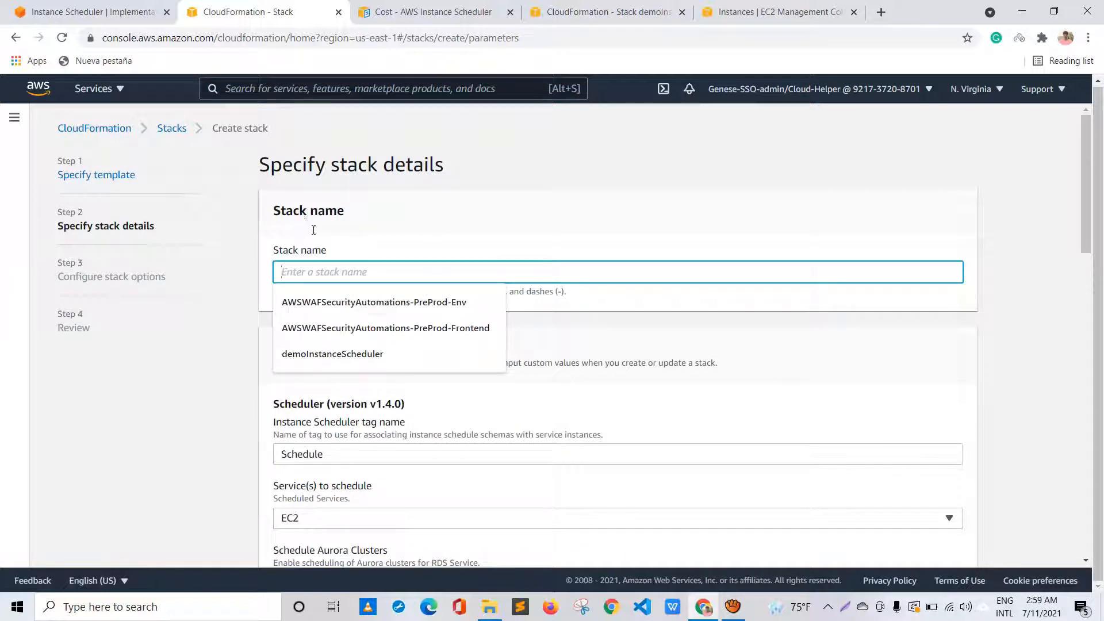
key(Return)
scroll(313, 282, down, 3)
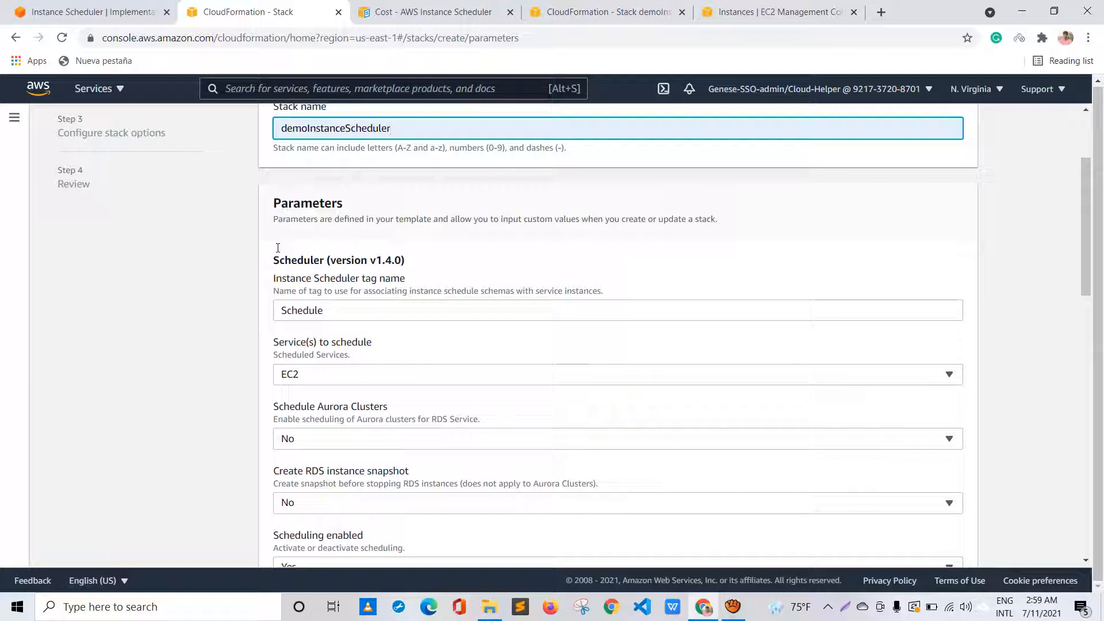
Examine the Instance Scheduler tag name and the choices offered for the services to schedule.
key(Tab)
drag(348, 310, 271, 309)
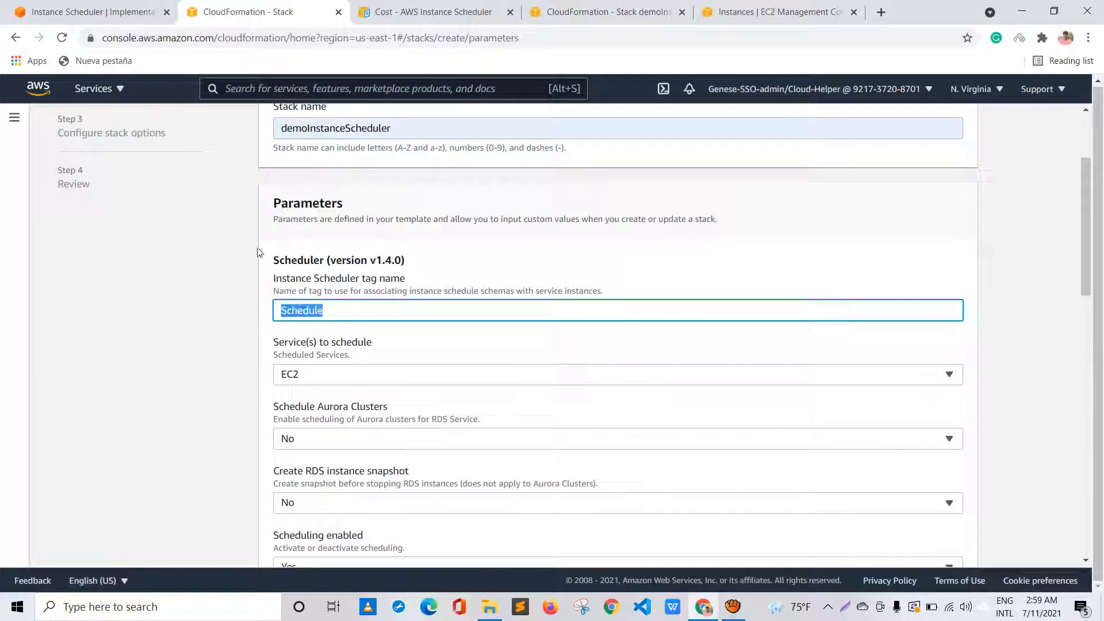
click(324, 309)
scroll(394, 270, down, 1)
click(329, 302)
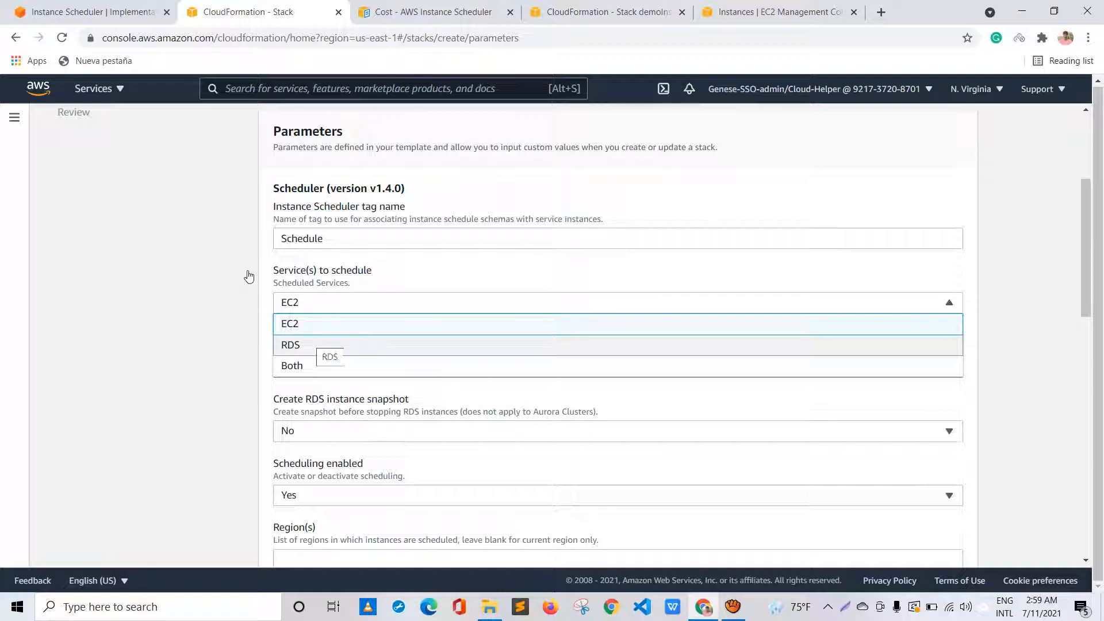
click(164, 254)
scroll(325, 270, down, 6)
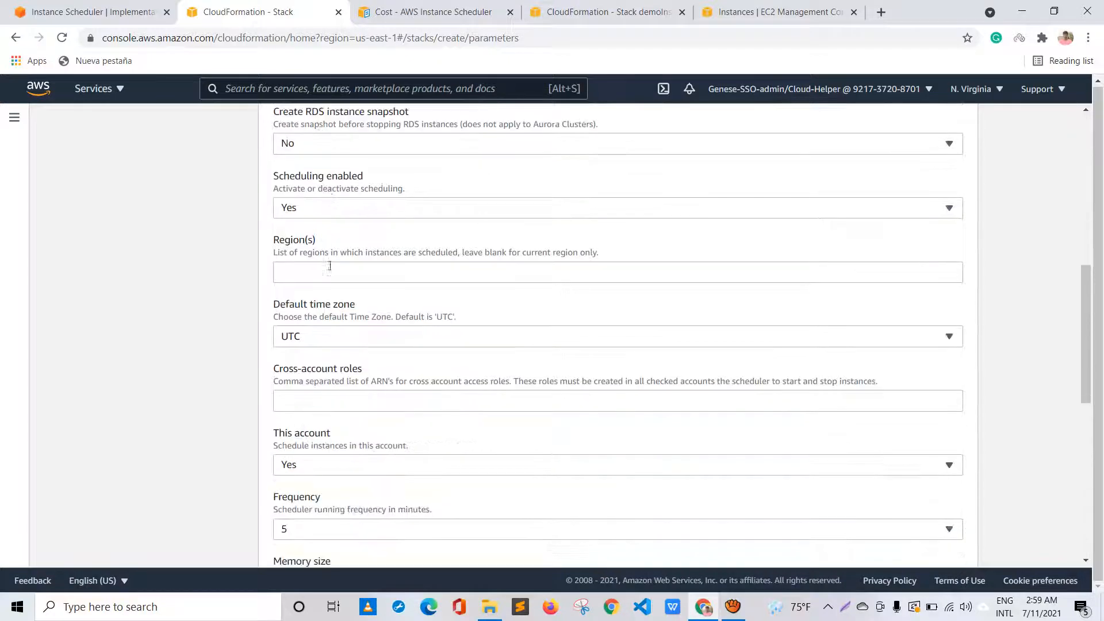
Leave the Region(s) parameter blank and set the default time zone to Asia/Kathmandu.
click(329, 265)
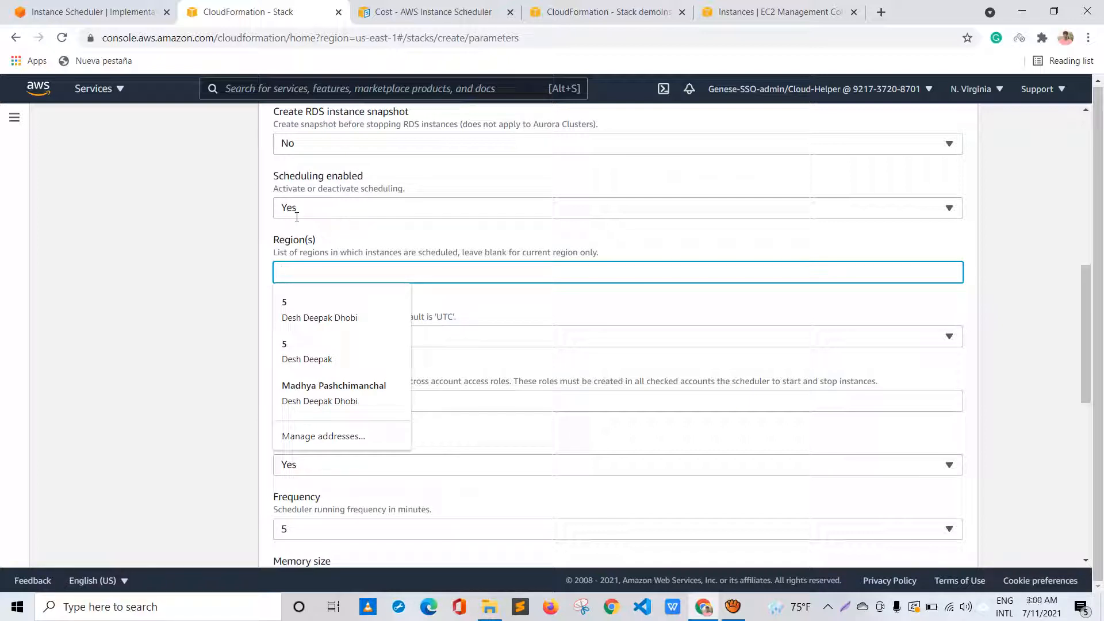
drag(460, 253, 598, 254)
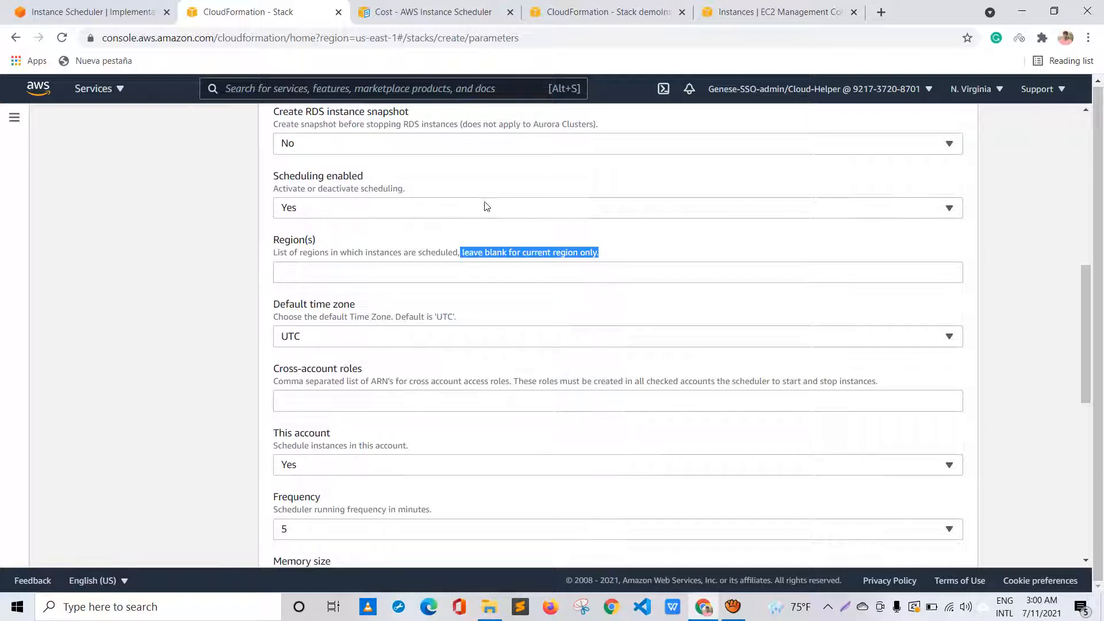
scroll(380, 236, down, 1)
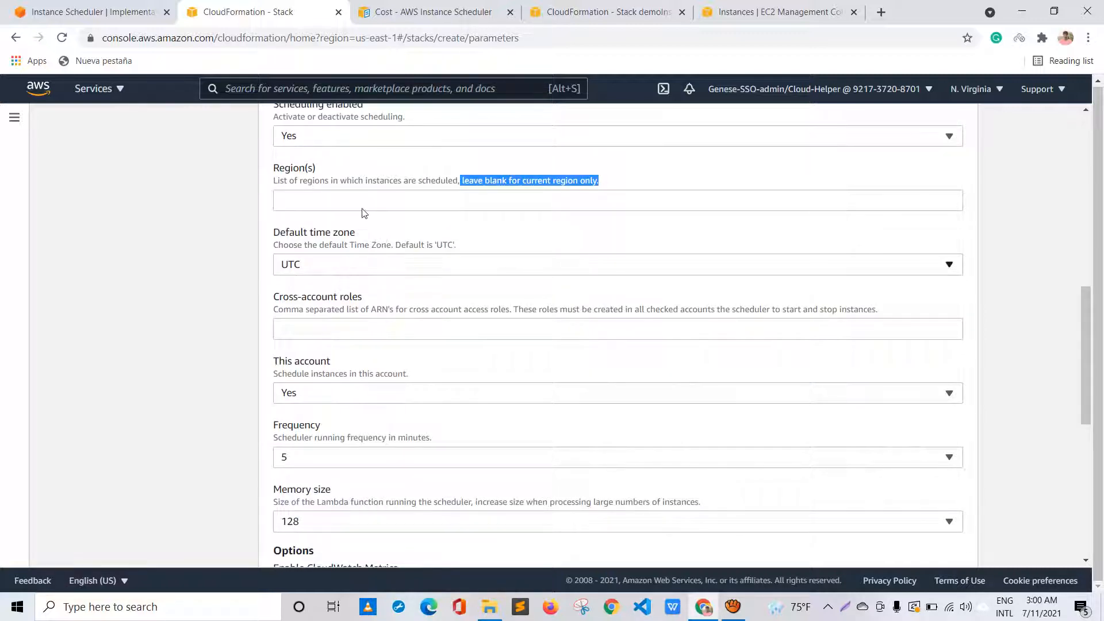
click(371, 265)
scroll(336, 293, up, 10)
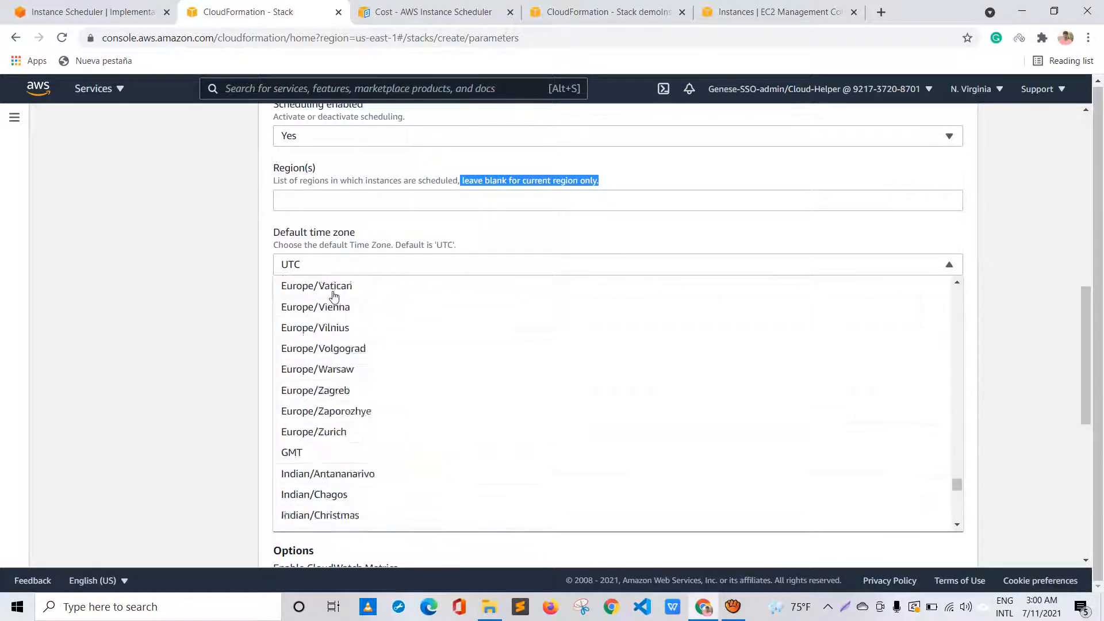
scroll(334, 296, up, 20)
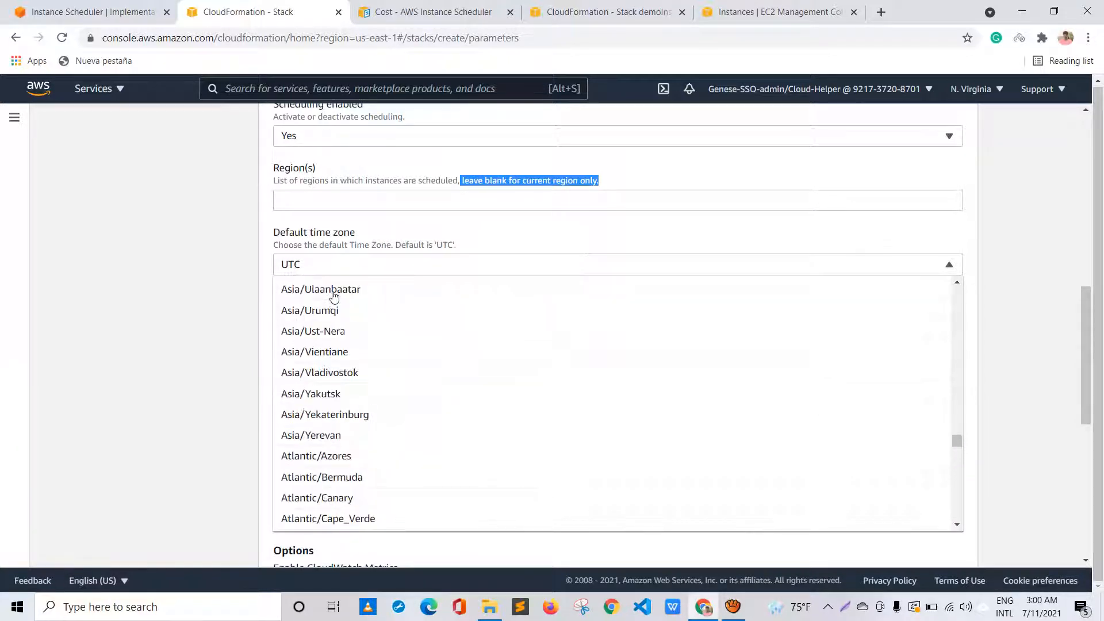
scroll(334, 296, up, 10)
scroll(334, 296, up, 2)
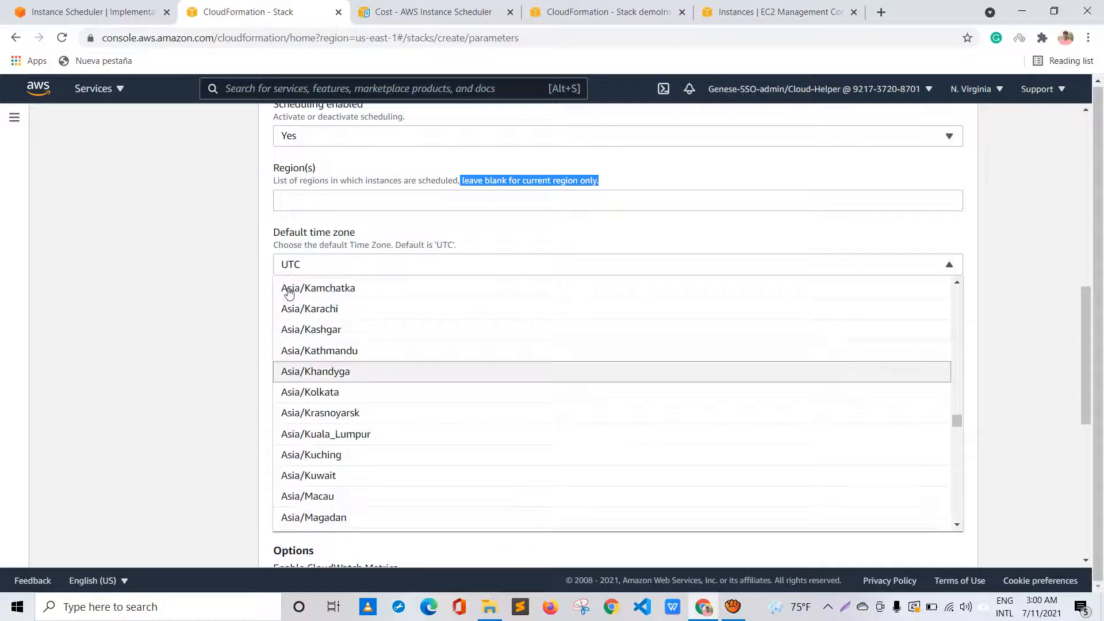
click(339, 350)
Set the scheduler running frequency to 1 minute.
scroll(325, 287, down, 1)
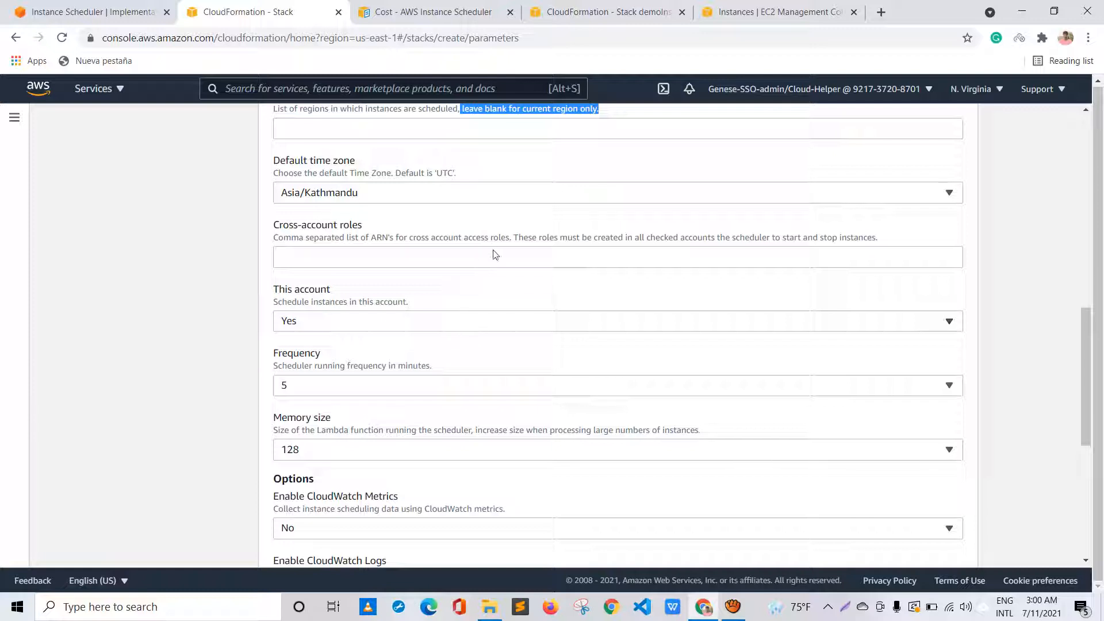
scroll(426, 274, down, 3)
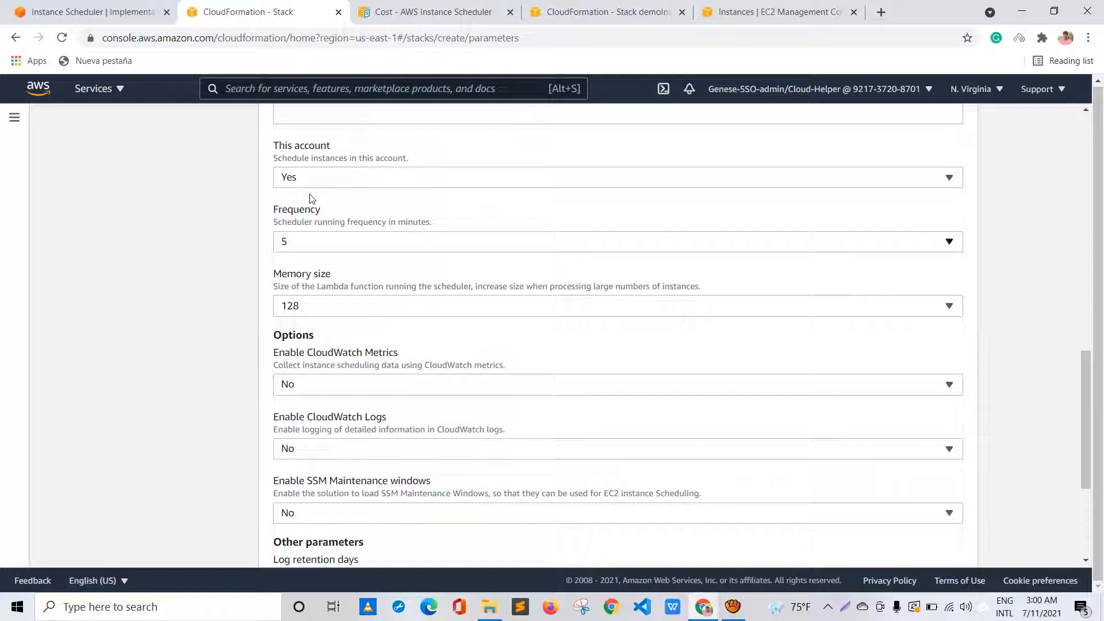
click(313, 241)
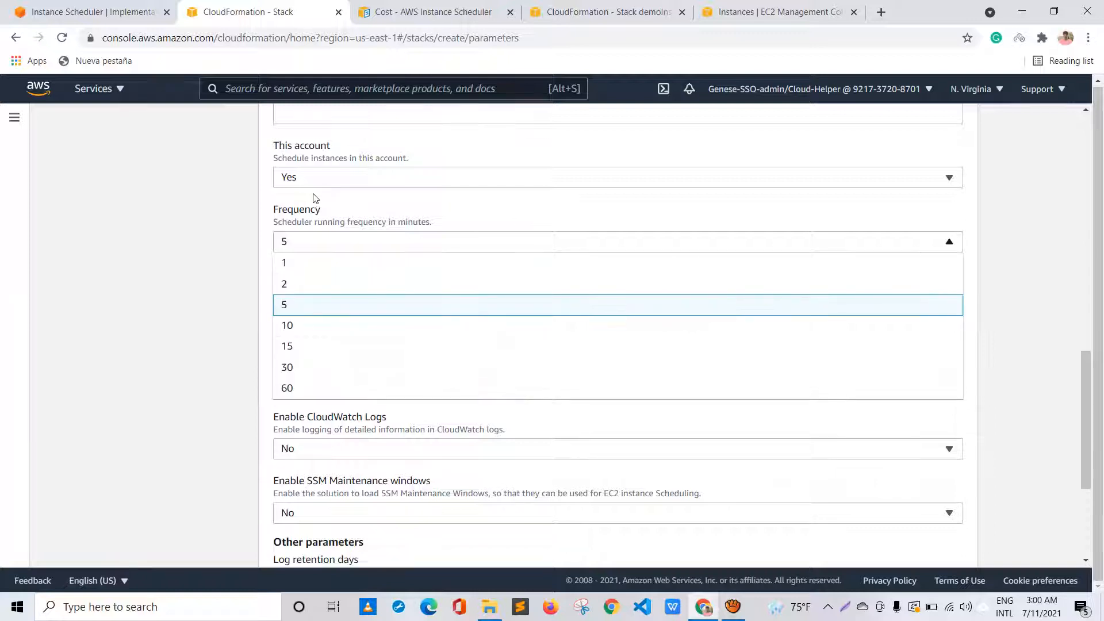
click(284, 262)
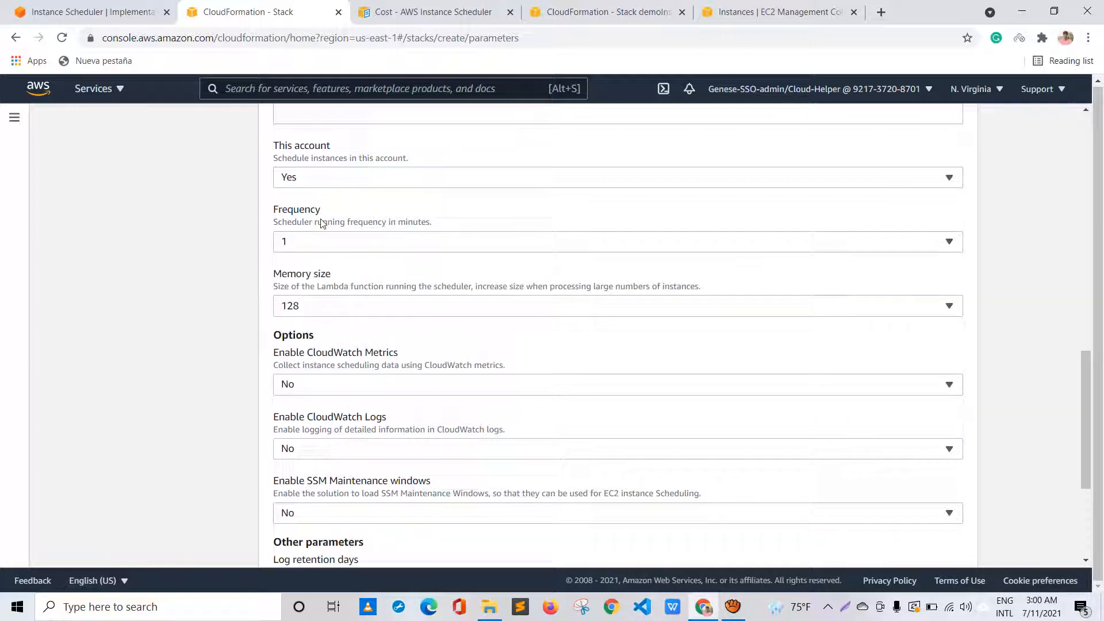
Examine the memory size setting and the choices for enabling CloudWatch metrics.
scroll(320, 223, down, 1)
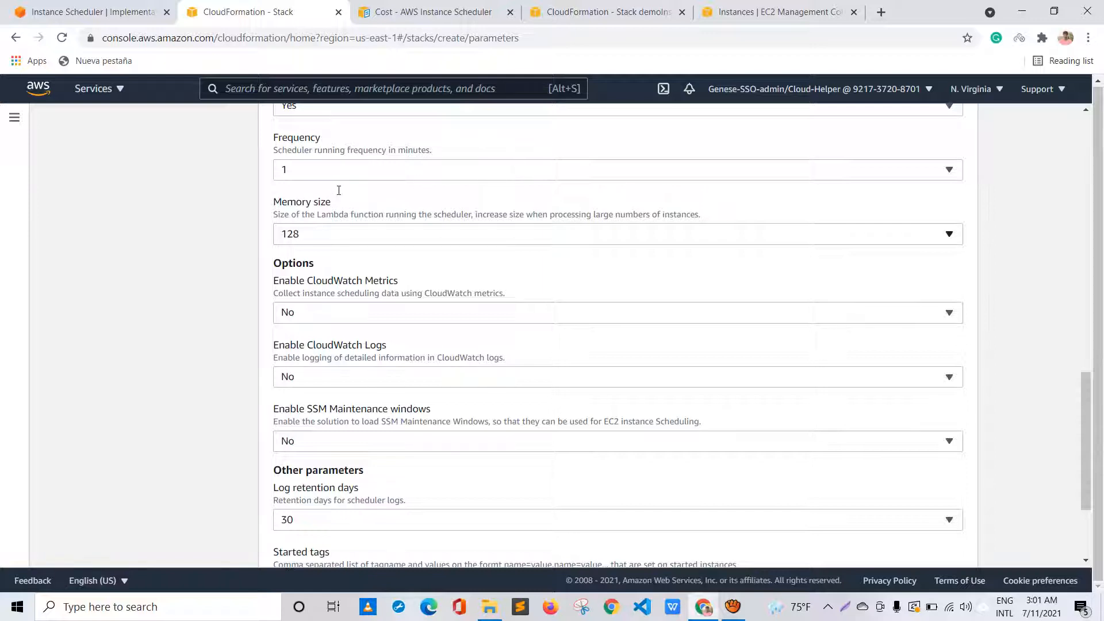
scroll(338, 194, down, 1)
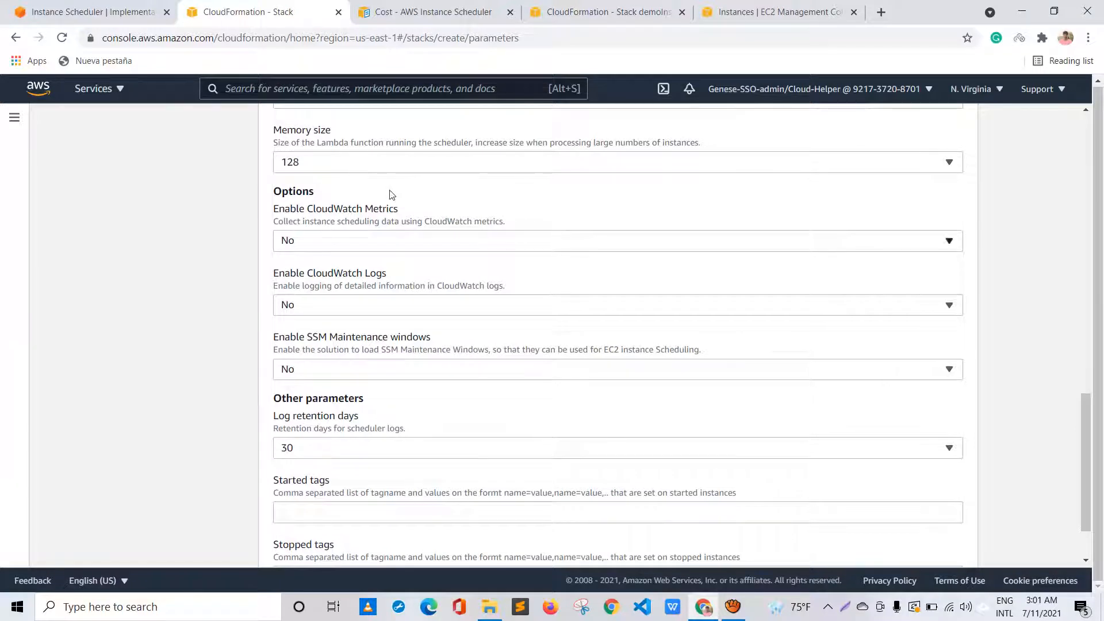
click(403, 209)
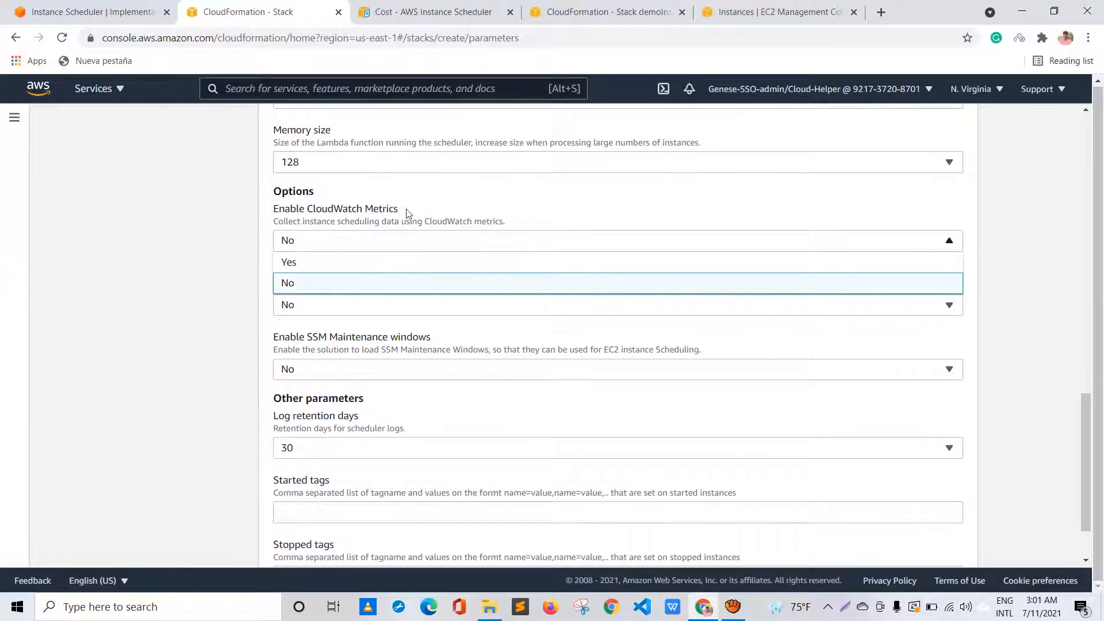
click(377, 161)
scroll(378, 165, down, 2)
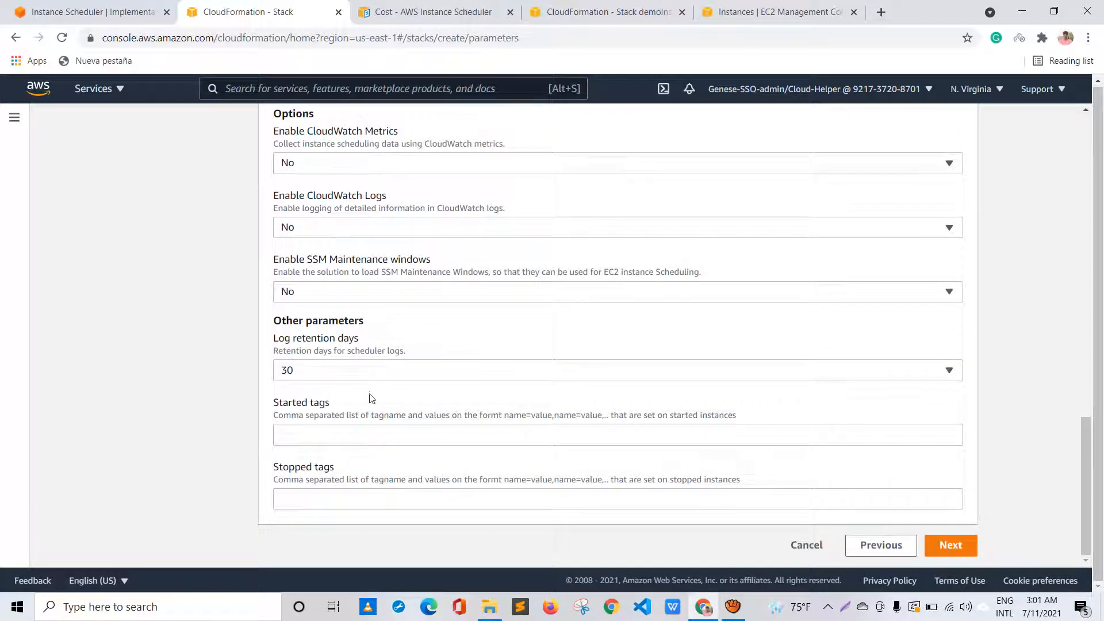
Set the started tags to StartedBy=DemoUser and the stopped tags to StoppedBy=DemoUser.
click(386, 434)
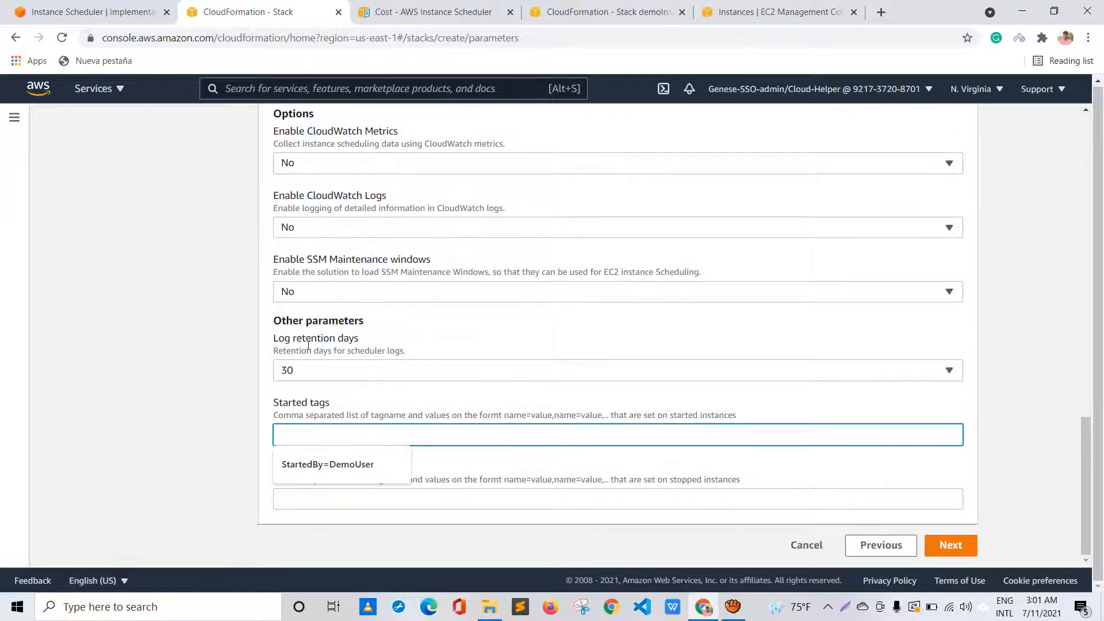
key(Down)
key(Return)
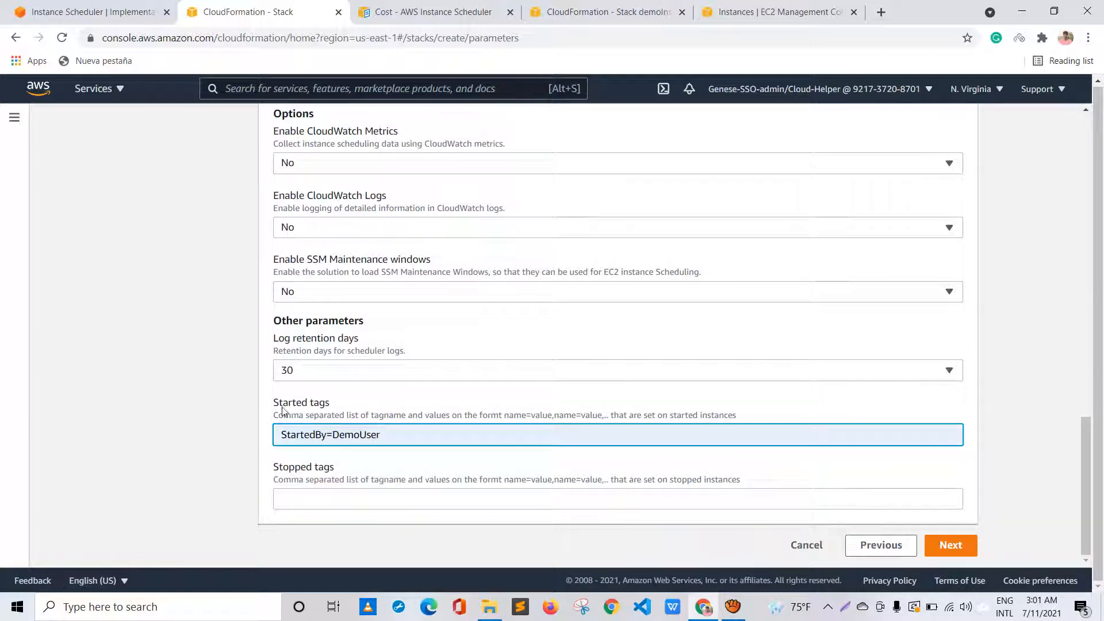
key(Tab)
key(Down)
key(Return)
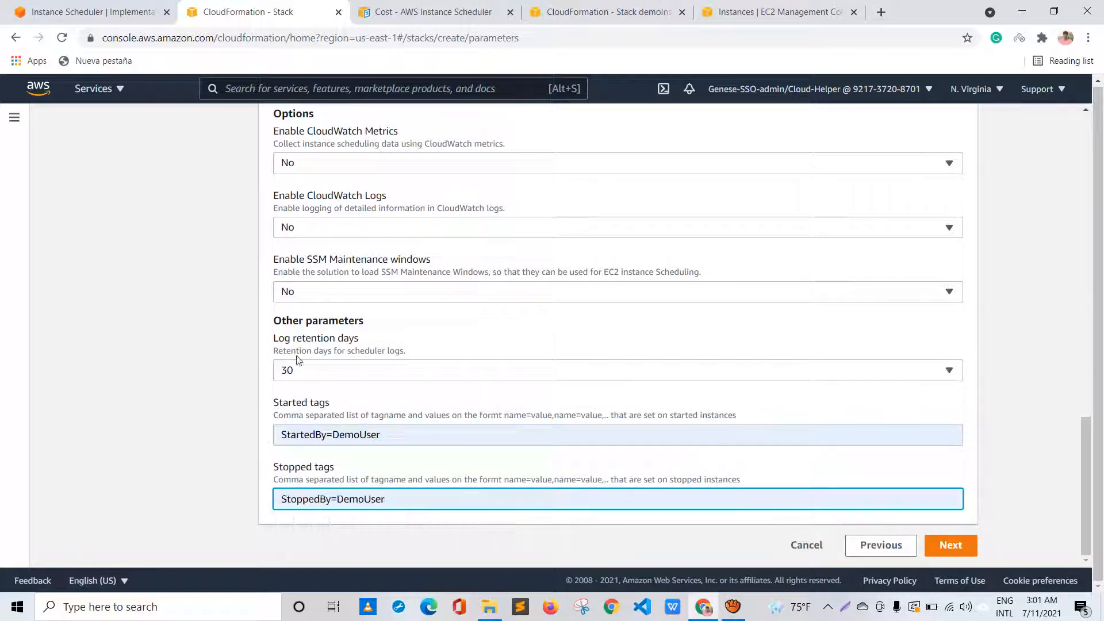
key(shift+Tab)
drag(326, 348, 206, 350)
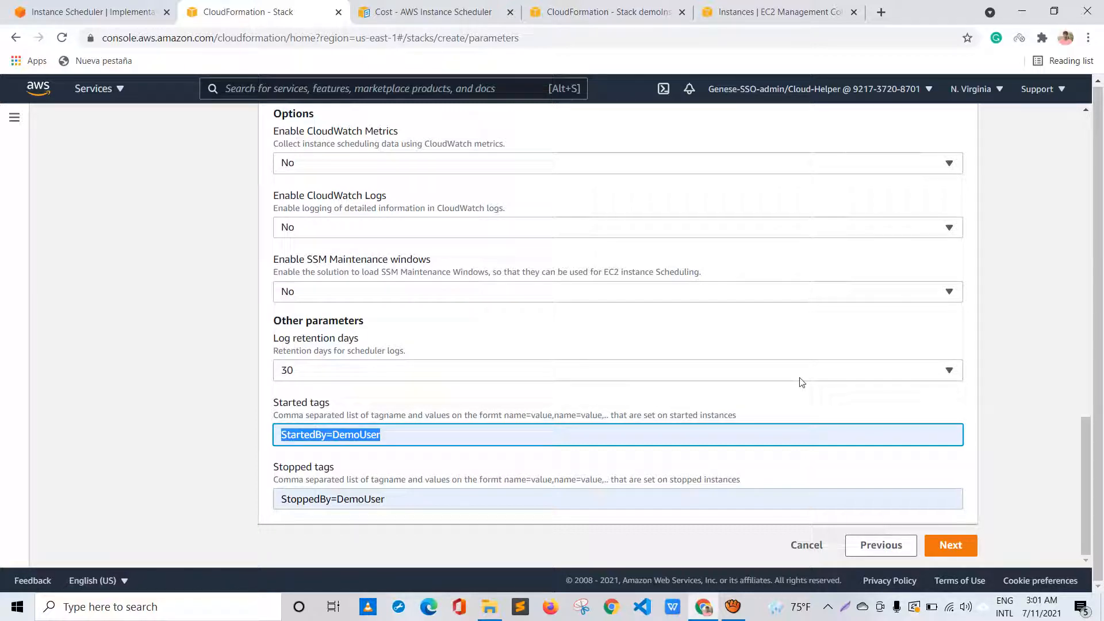
click(821, 335)
Recheck the stack parameters and continue to the stack options.
scroll(821, 335, up, 7)
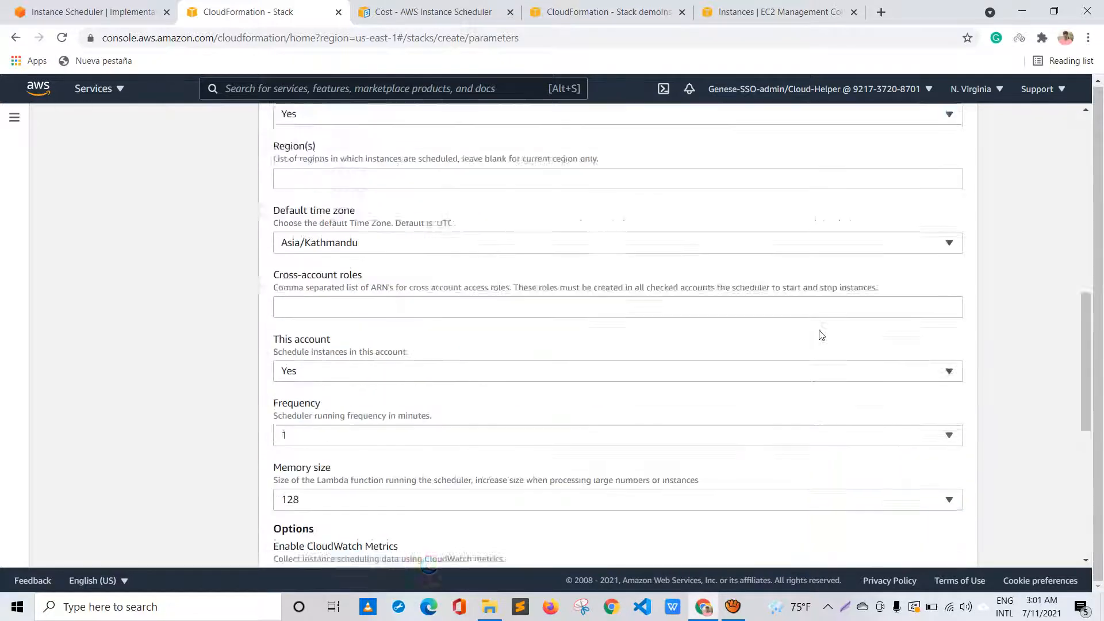
scroll(820, 335, down, 7)
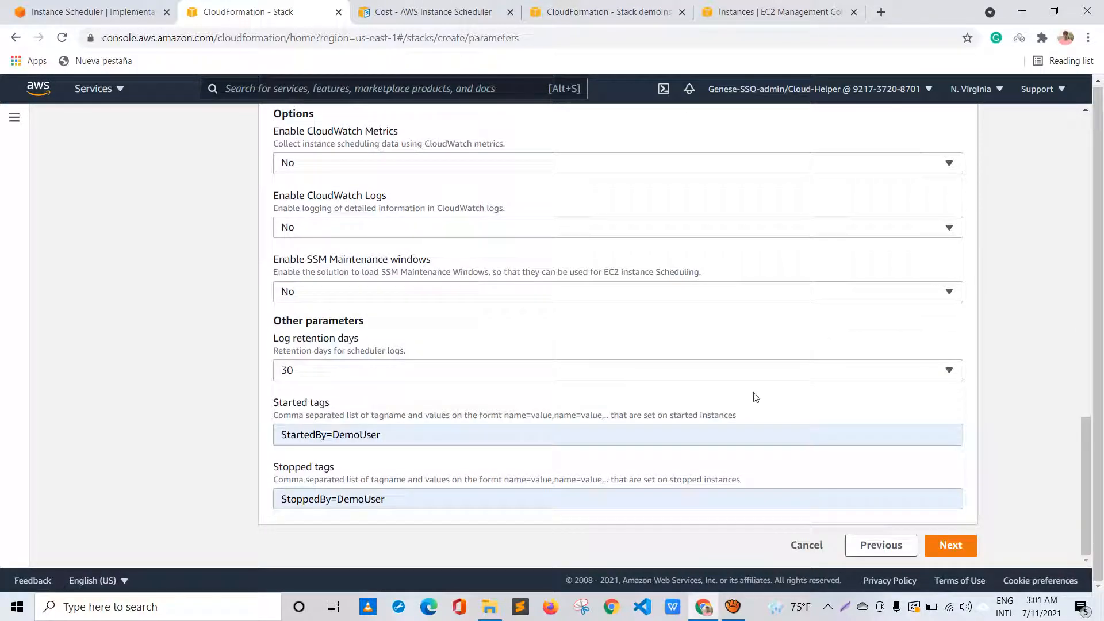
click(960, 546)
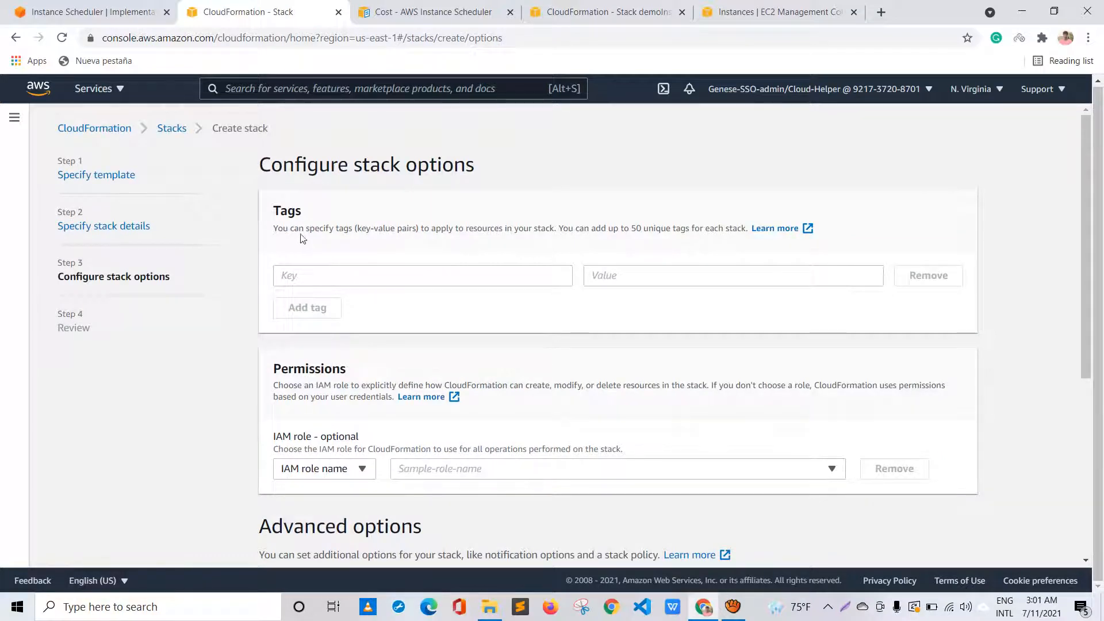
Examine the IAM role choices under the stack permissions and the advanced stack options.
scroll(363, 243, down, 4)
click(362, 244)
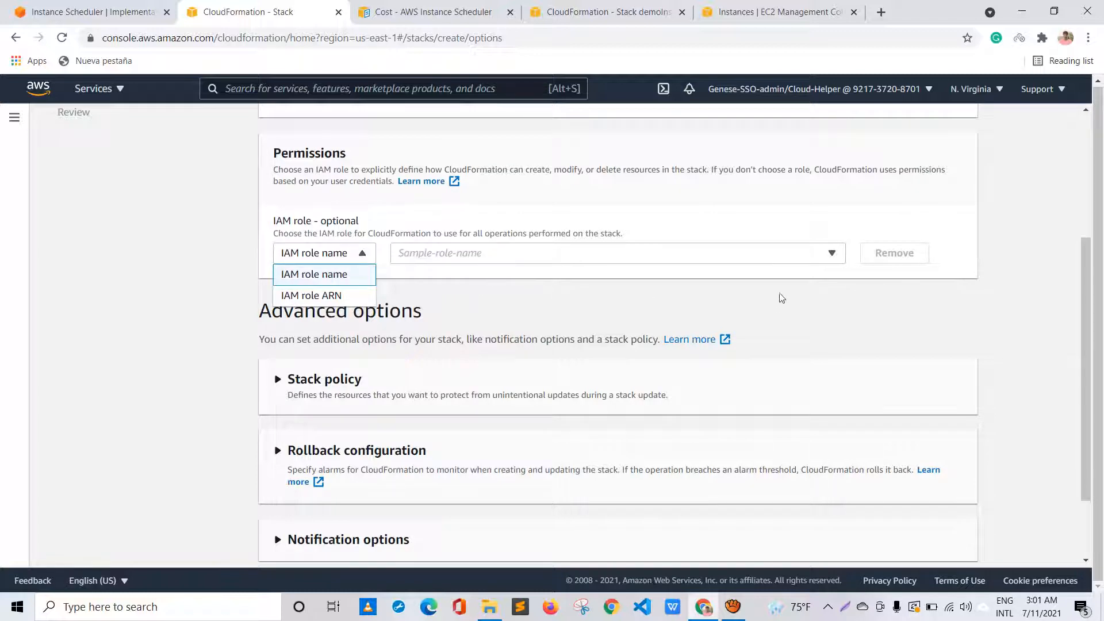
click(802, 281)
scroll(803, 280, down, 3)
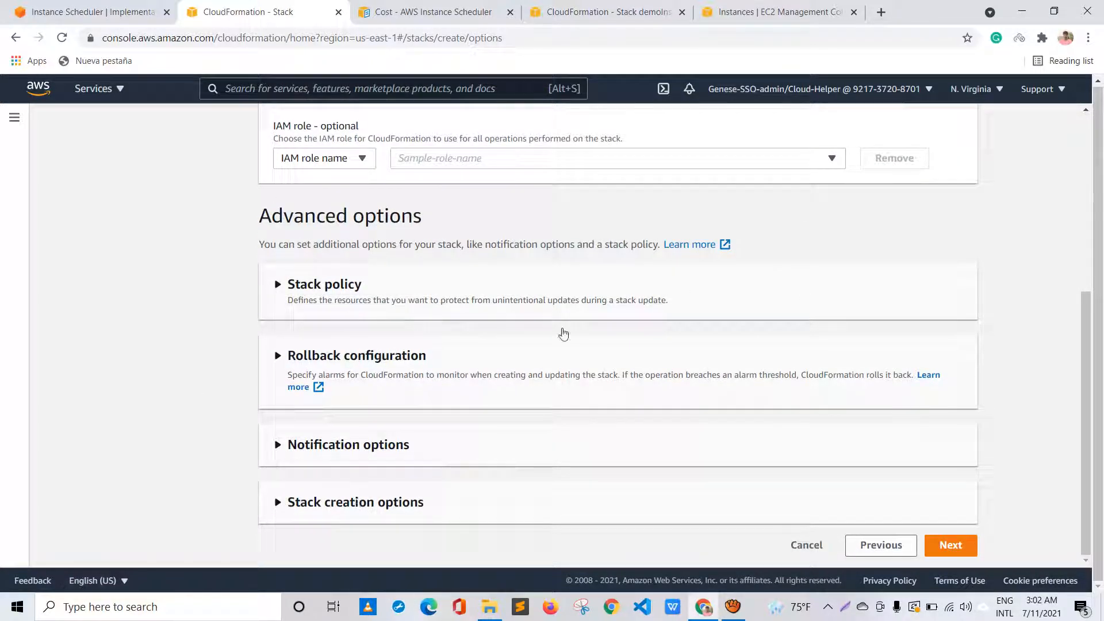
Keep the default stack options, review the demoInstanceScheduler configuration, acknowledge the creation of IAM resources and create the stack.
click(950, 545)
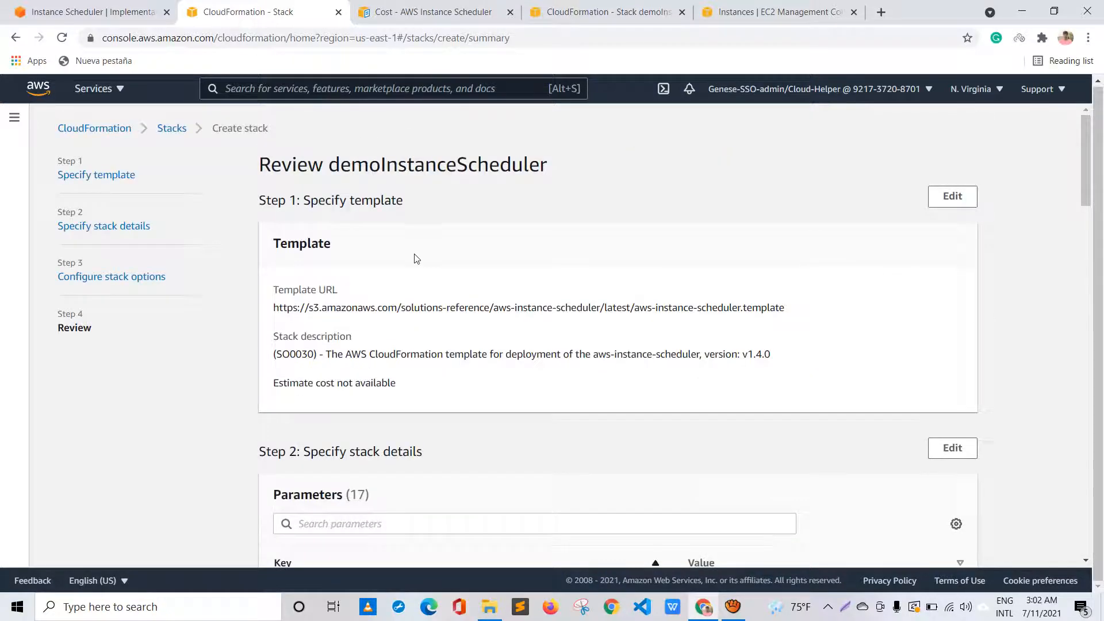
scroll(415, 258, down, 7)
scroll(416, 261, down, 10)
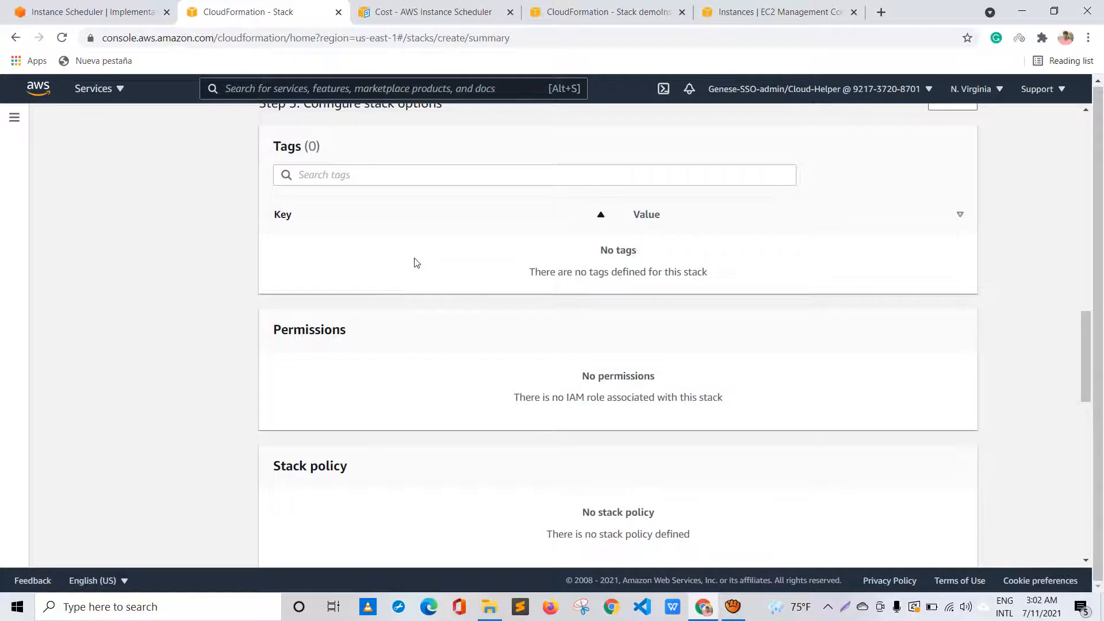
scroll(416, 262, down, 10)
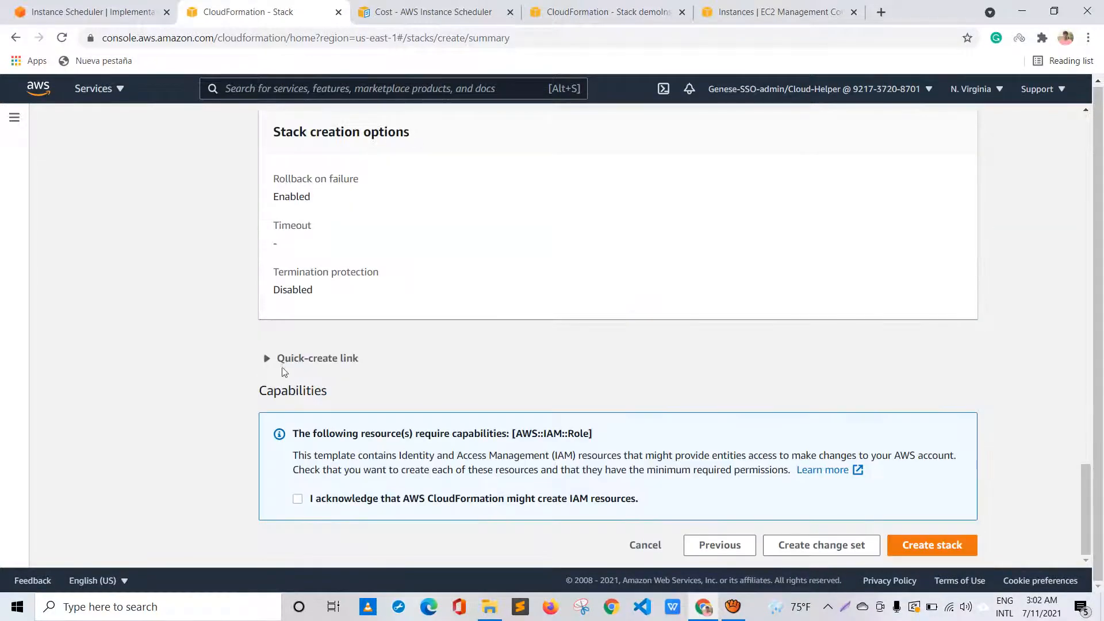
click(297, 499)
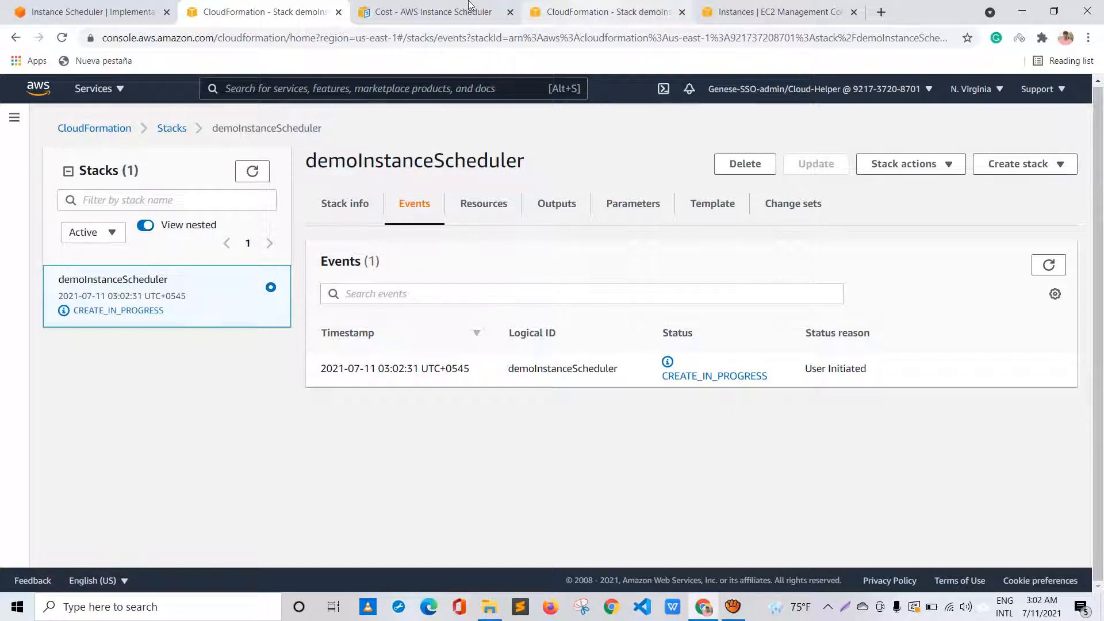
Check the status of the demoInstanceScheduler stack in N. California and open the DynamoDB console in a separate browser page.
click(526, 17)
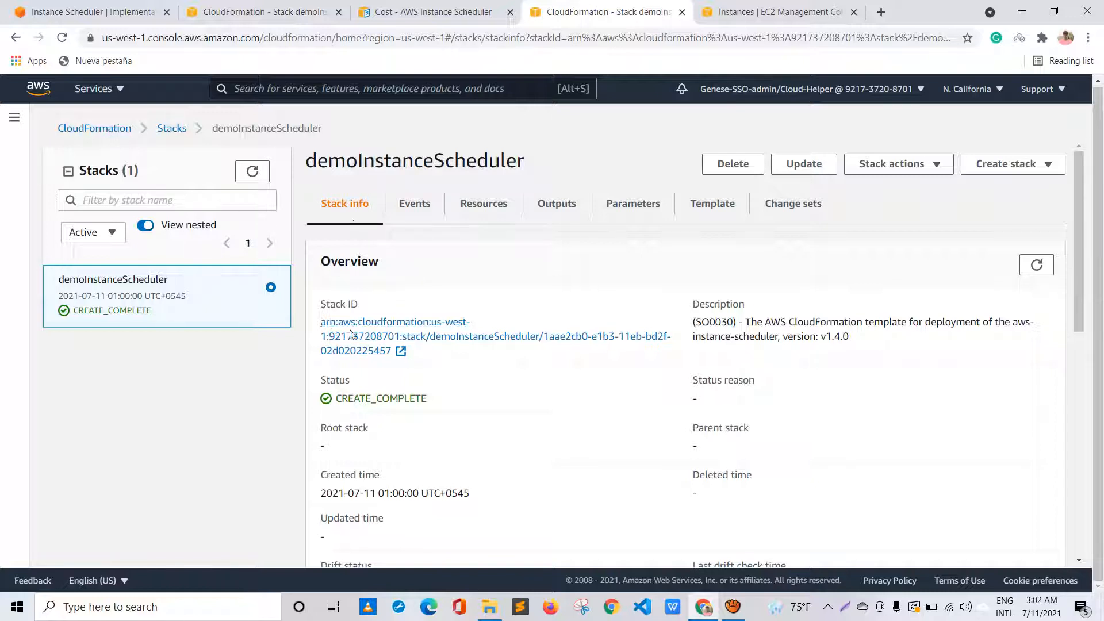
drag(426, 398, 342, 398)
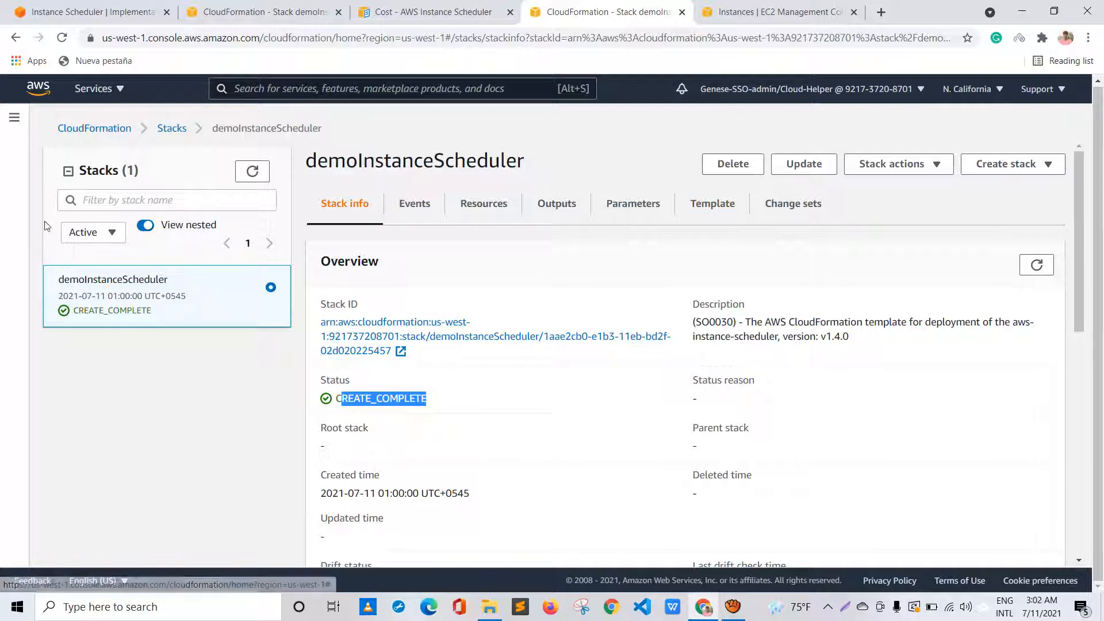
click(309, 78)
text(dy)
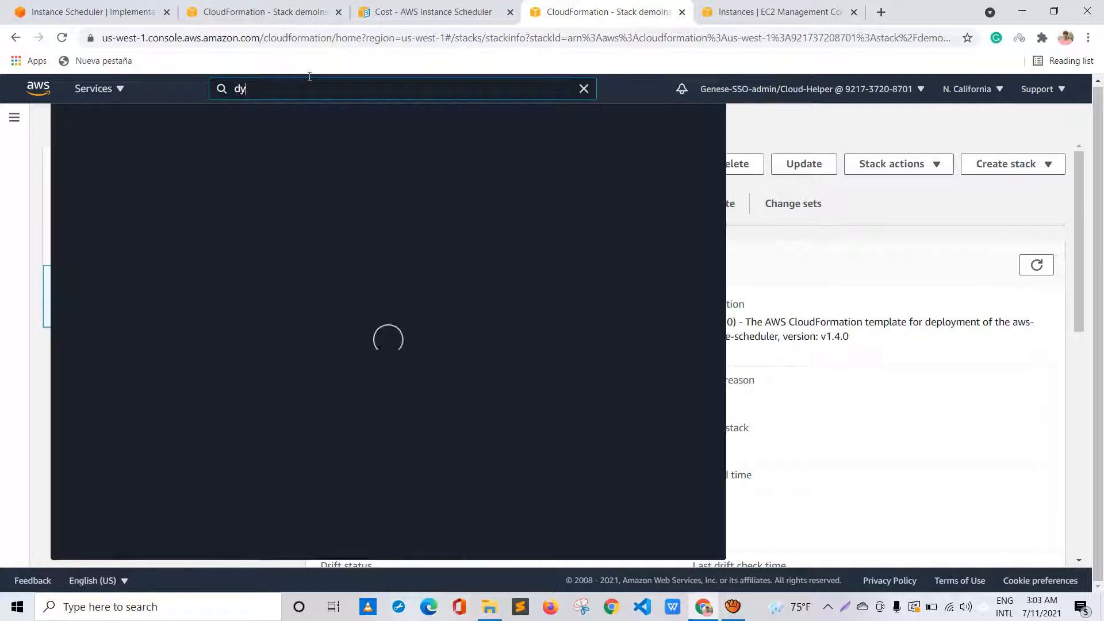
text(nmo)
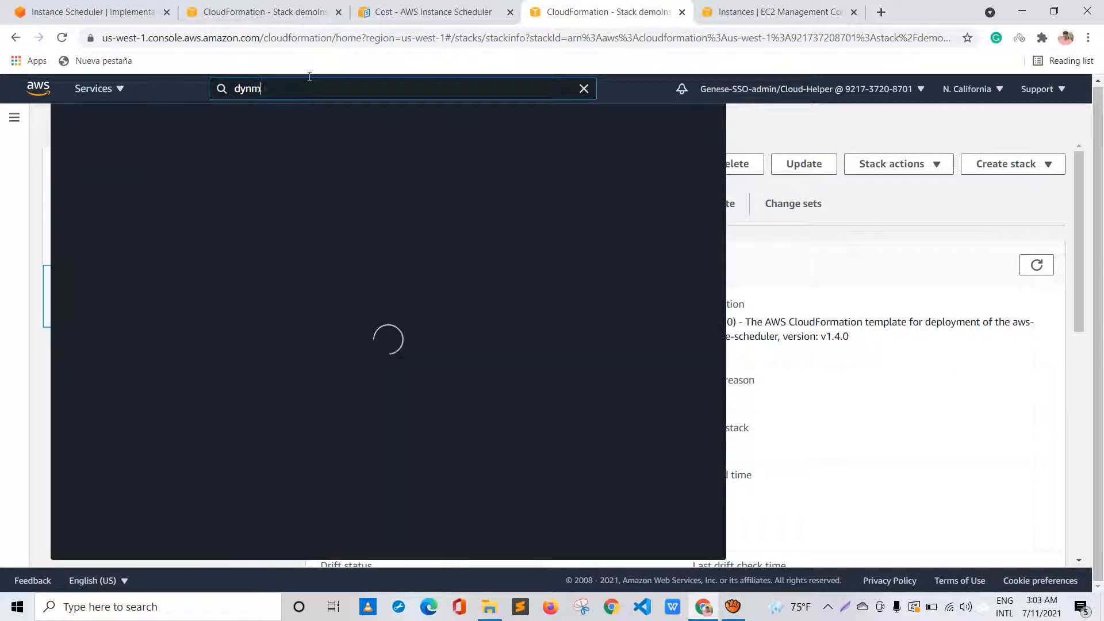
key(BackSpace)
key(BackSpace)
key(BackSpace)
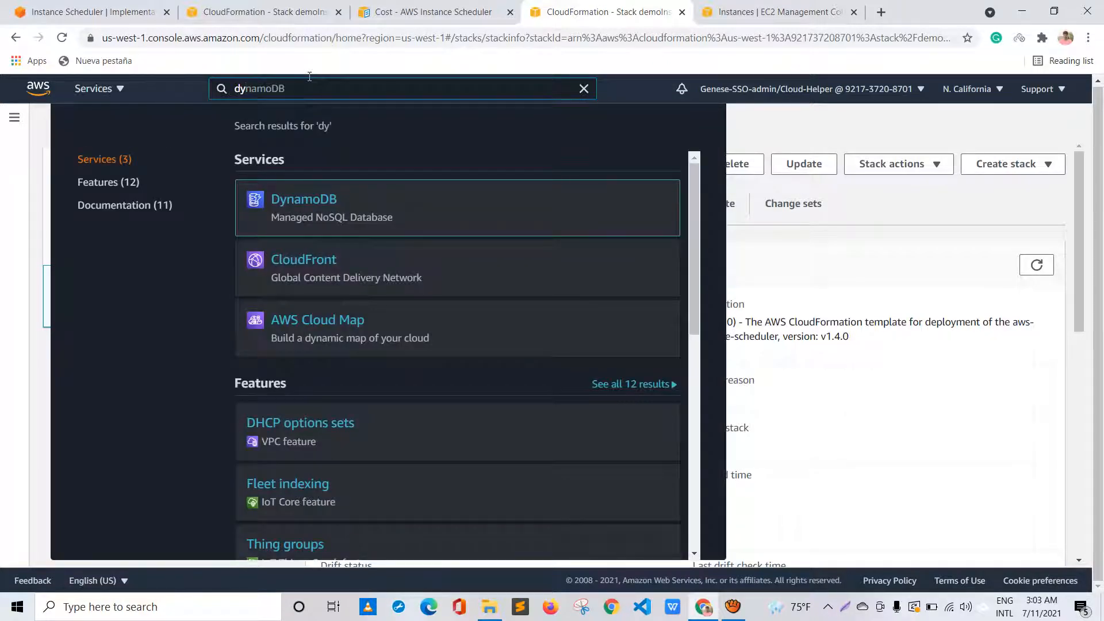
right_click(298, 201)
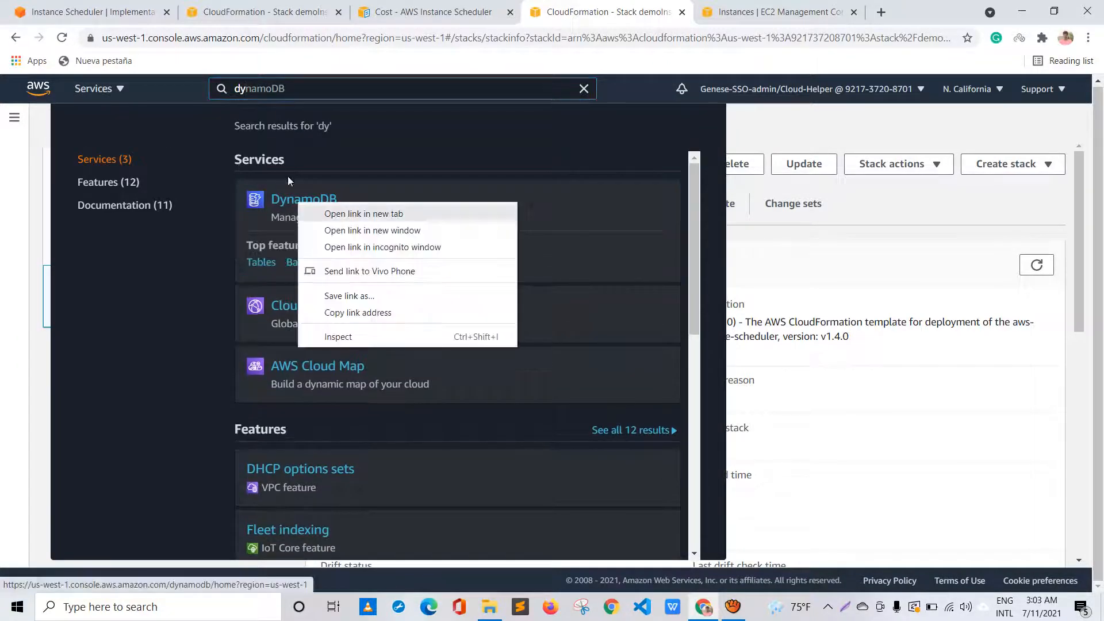
key(Return)
click(684, 12)
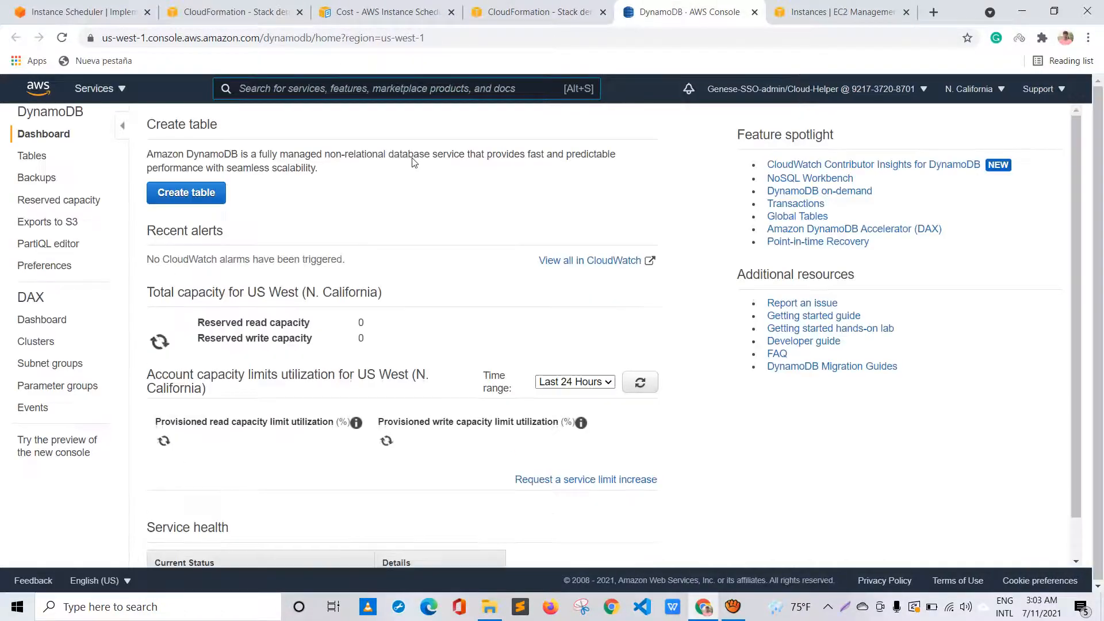
Open the demoInstanceScheduler ConfigTable from the DynamoDB tables and show its items with the scan options collapsed.
click(32, 155)
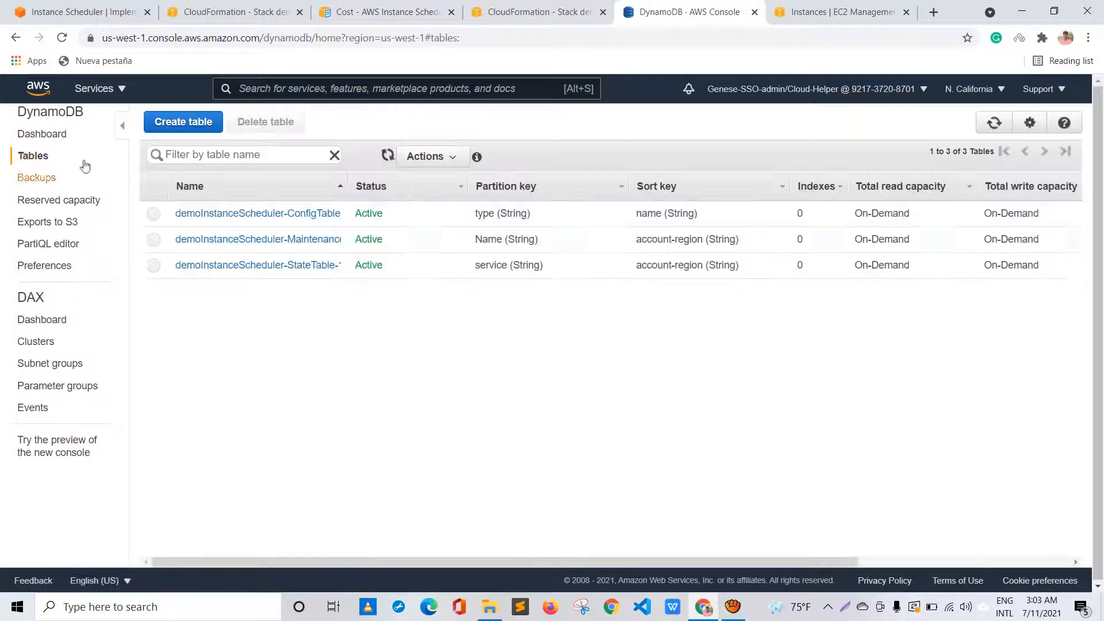
drag(275, 146, 431, 162)
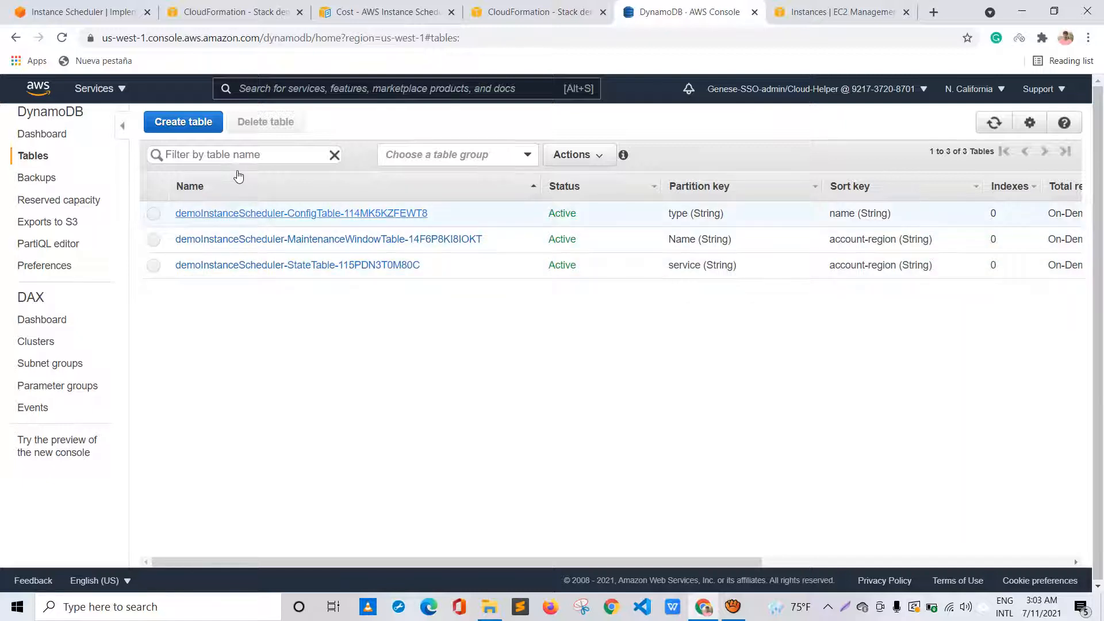
click(239, 214)
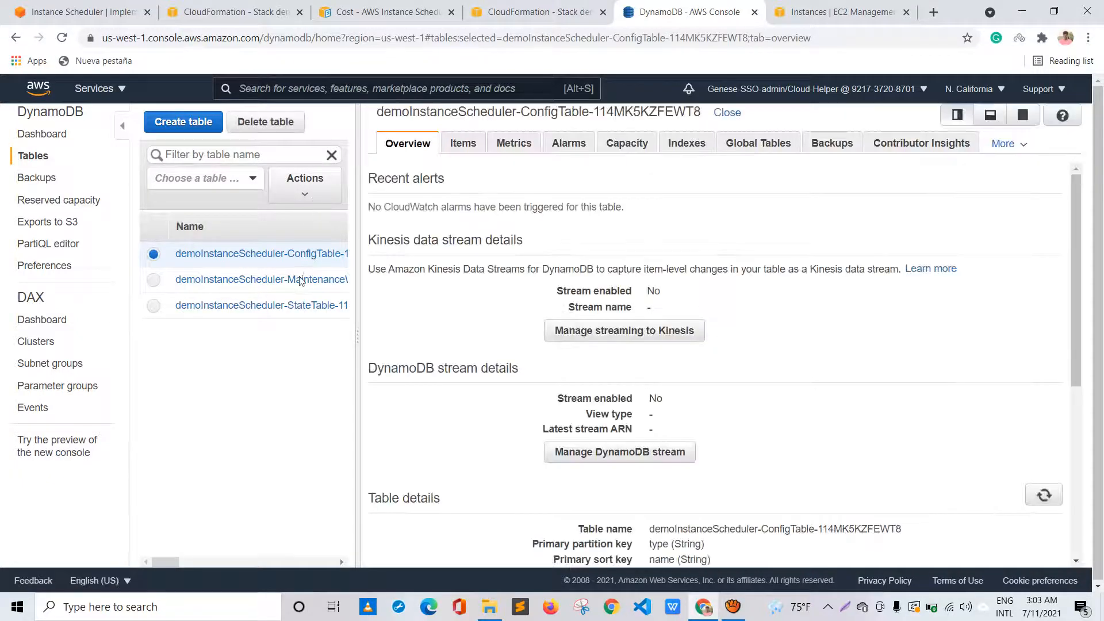
drag(285, 267, 142, 268)
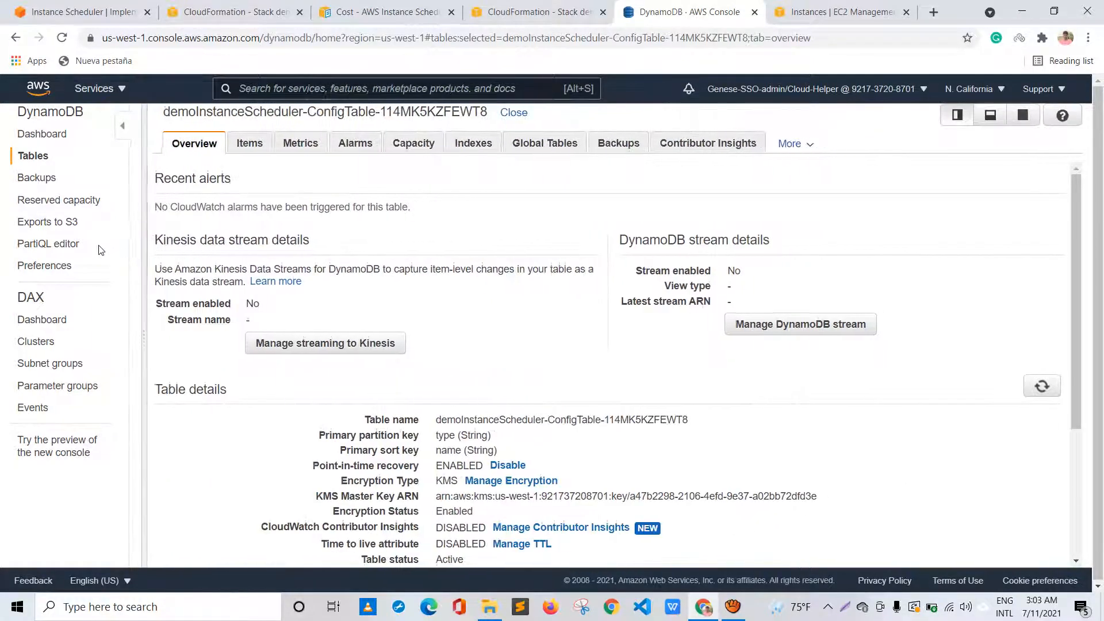
click(95, 114)
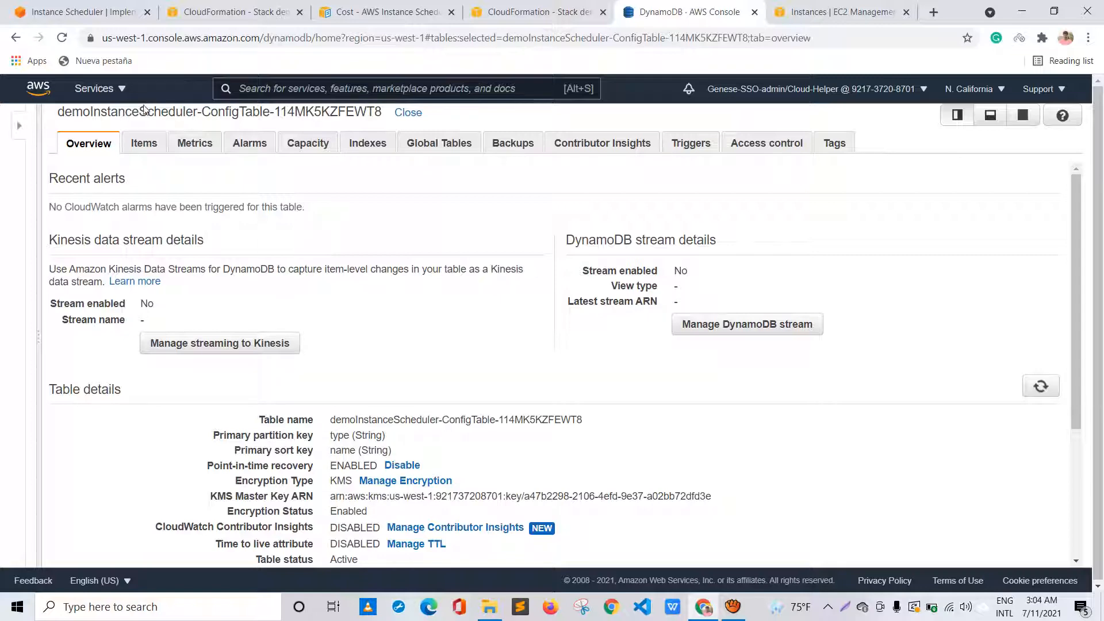
click(143, 143)
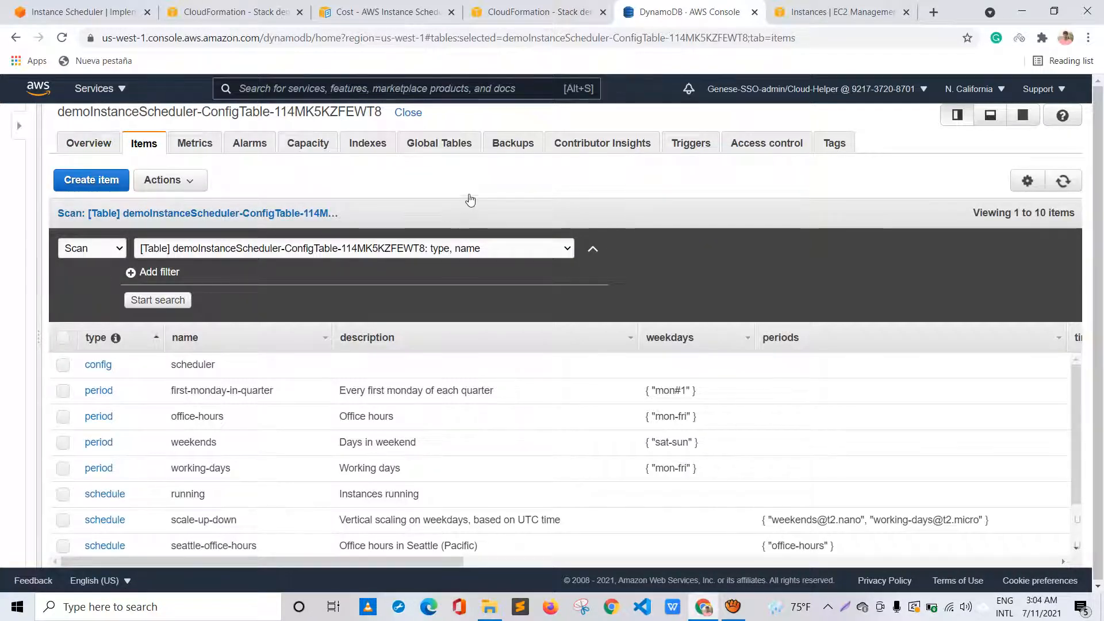
click(469, 201)
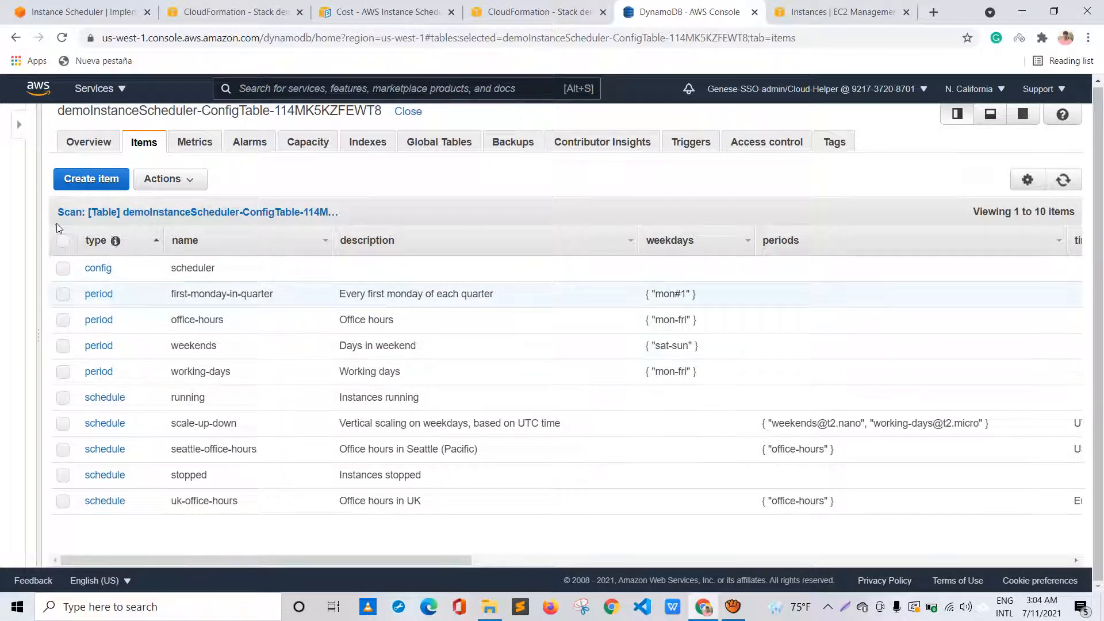
click(63, 268)
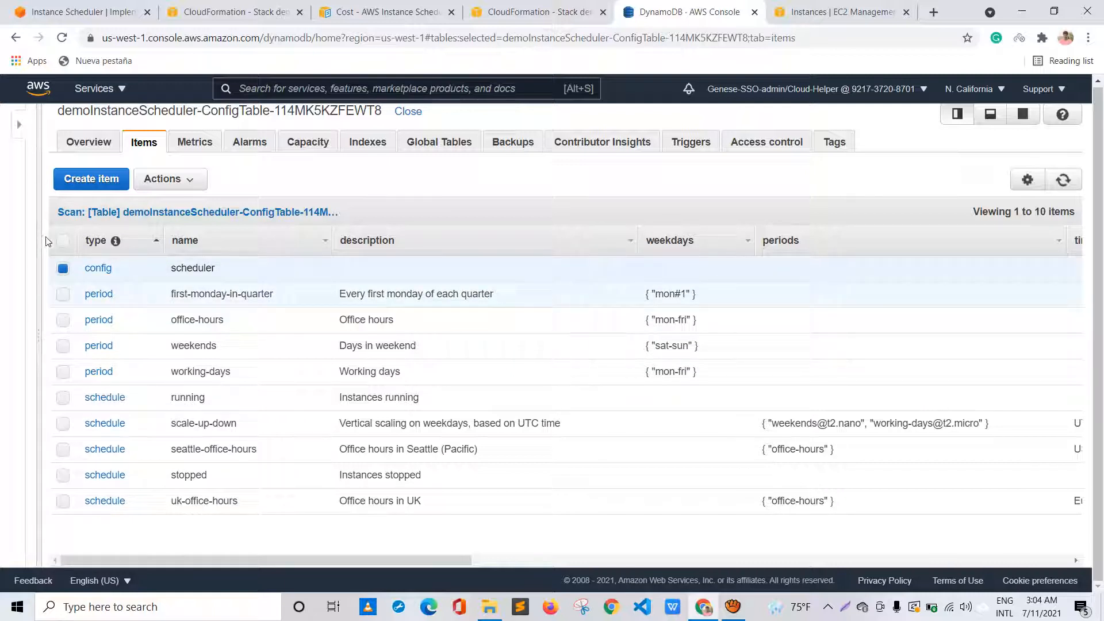
click(63, 294)
click(63, 449)
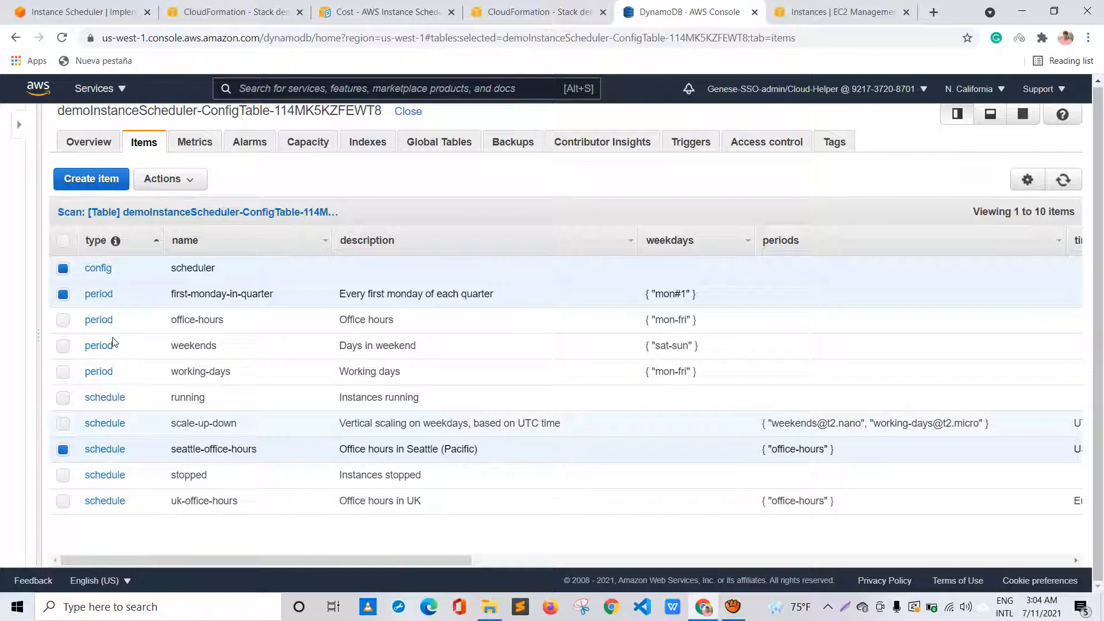
click(62, 294)
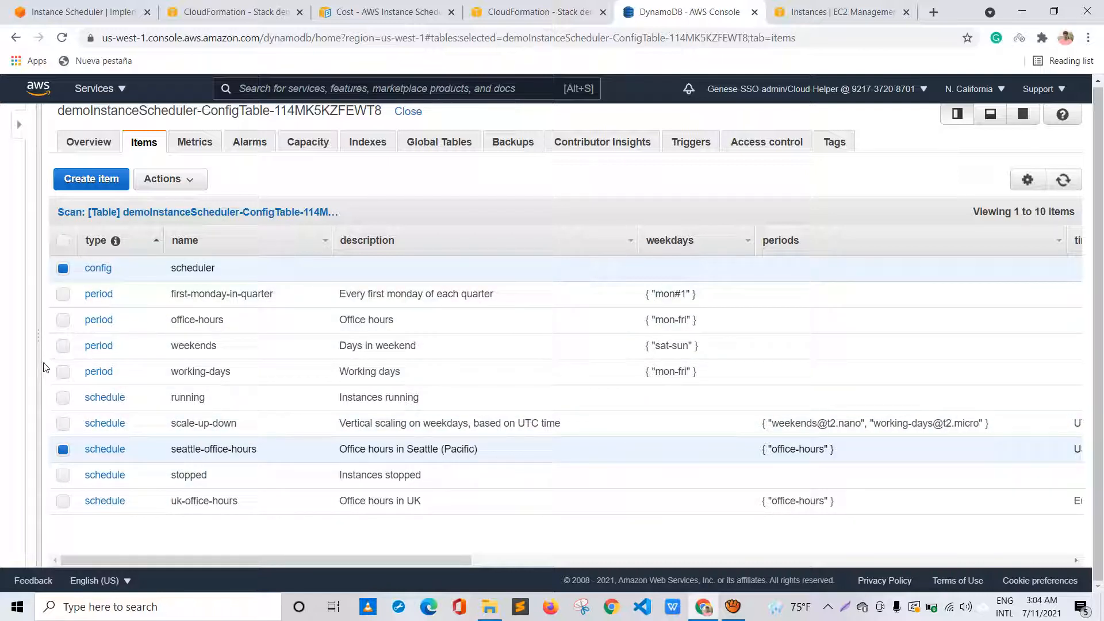
click(63, 448)
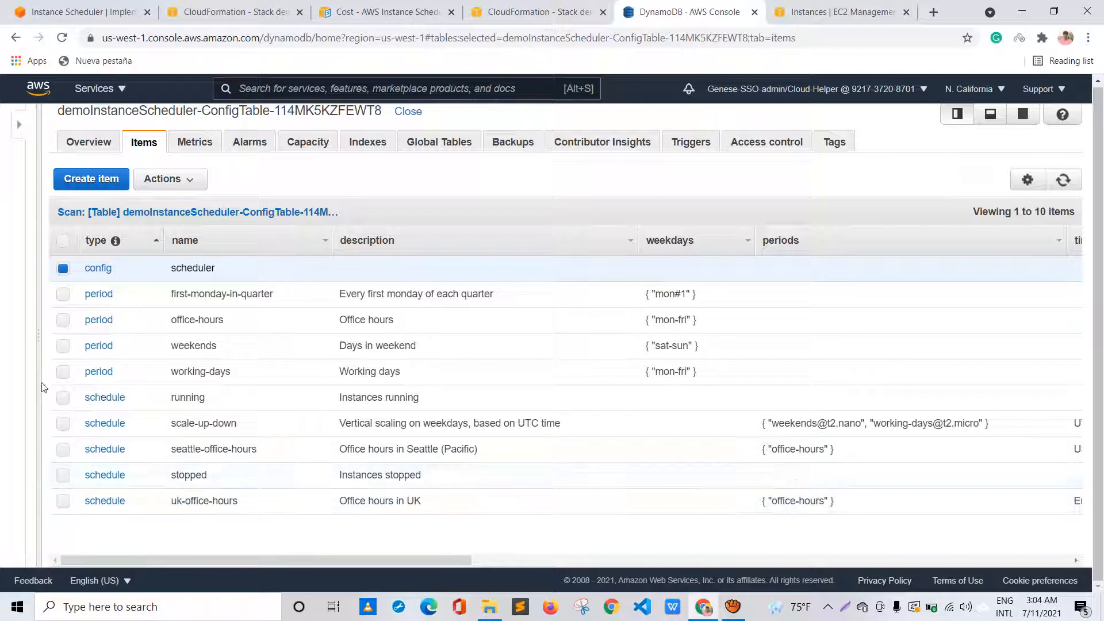
Delete the periods first-monday-in-quarter, weekends and working-days and the schedules running, scale-up-down, seattle-office-hours and stopped from the config table.
click(62, 476)
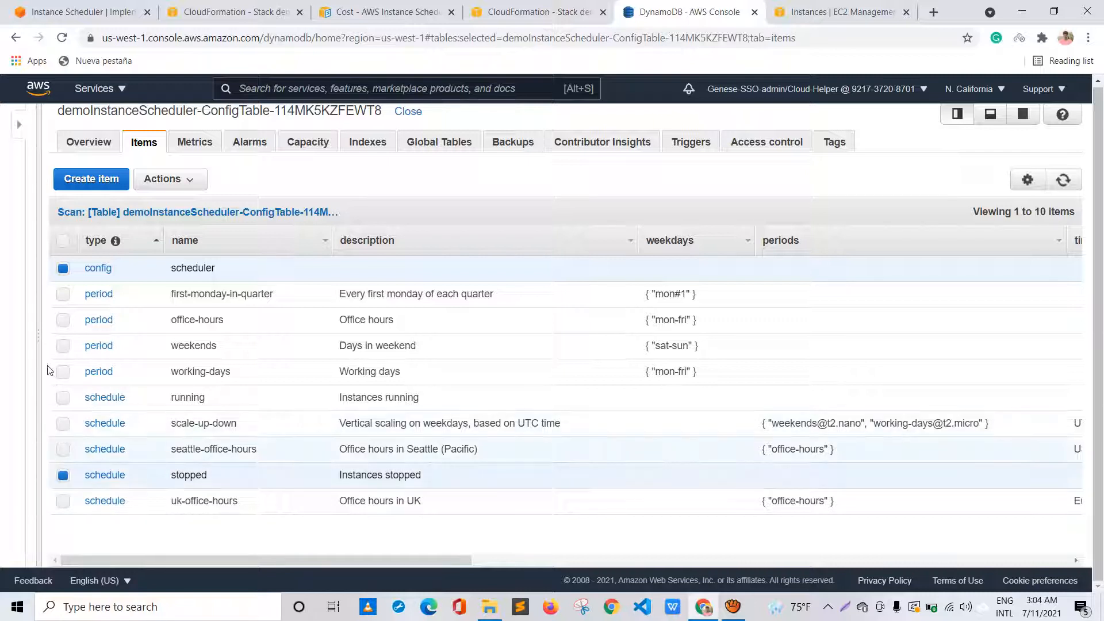
click(63, 449)
click(63, 423)
click(63, 397)
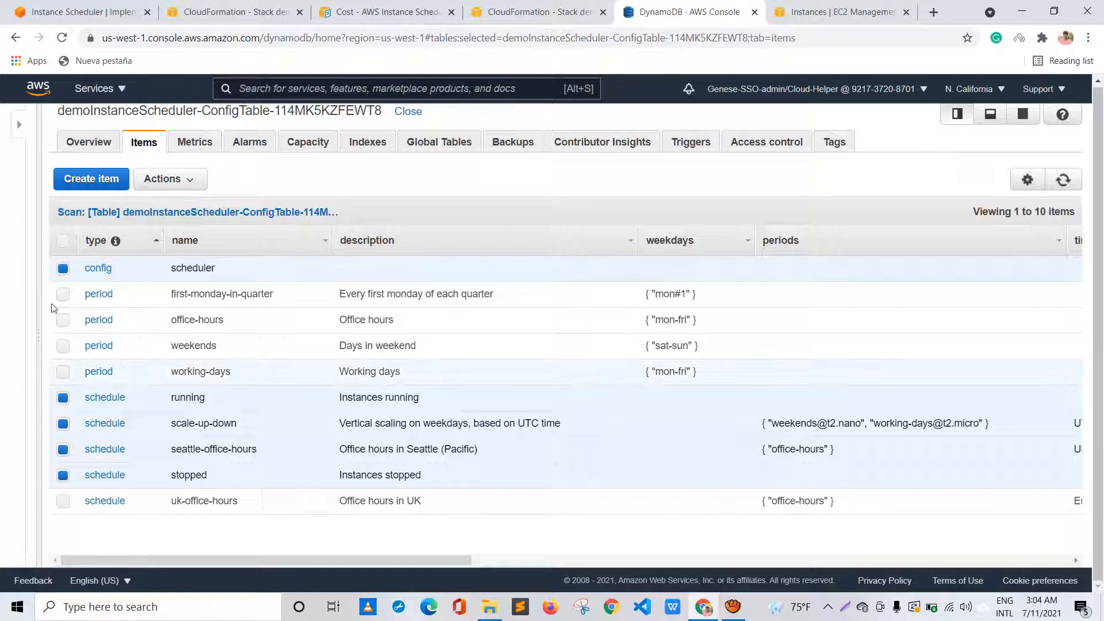
click(63, 372)
click(63, 346)
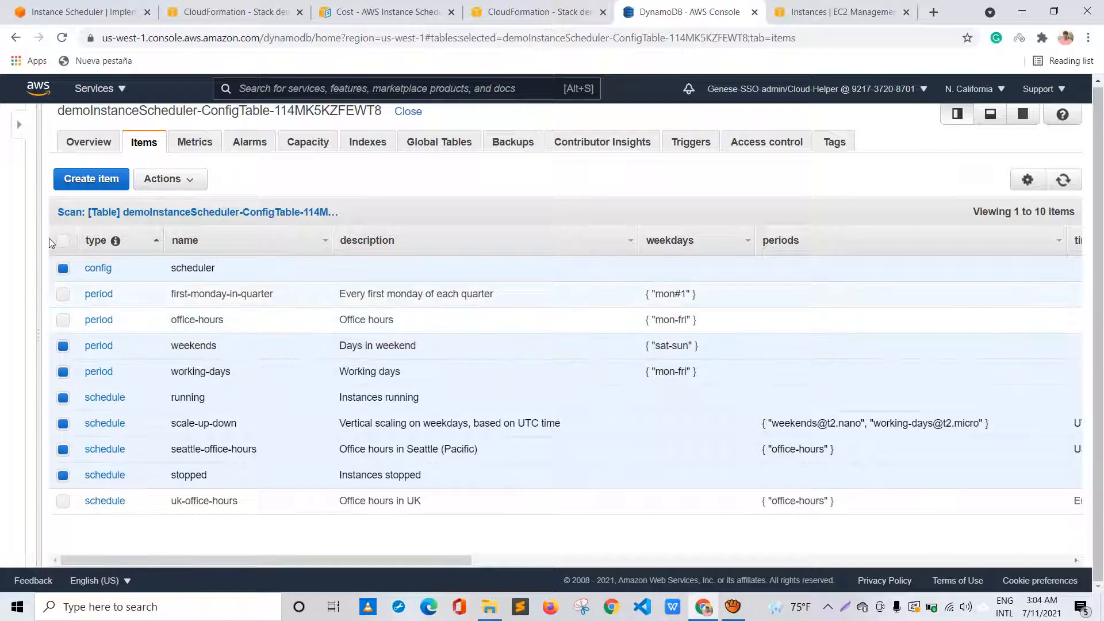
click(63, 294)
click(63, 268)
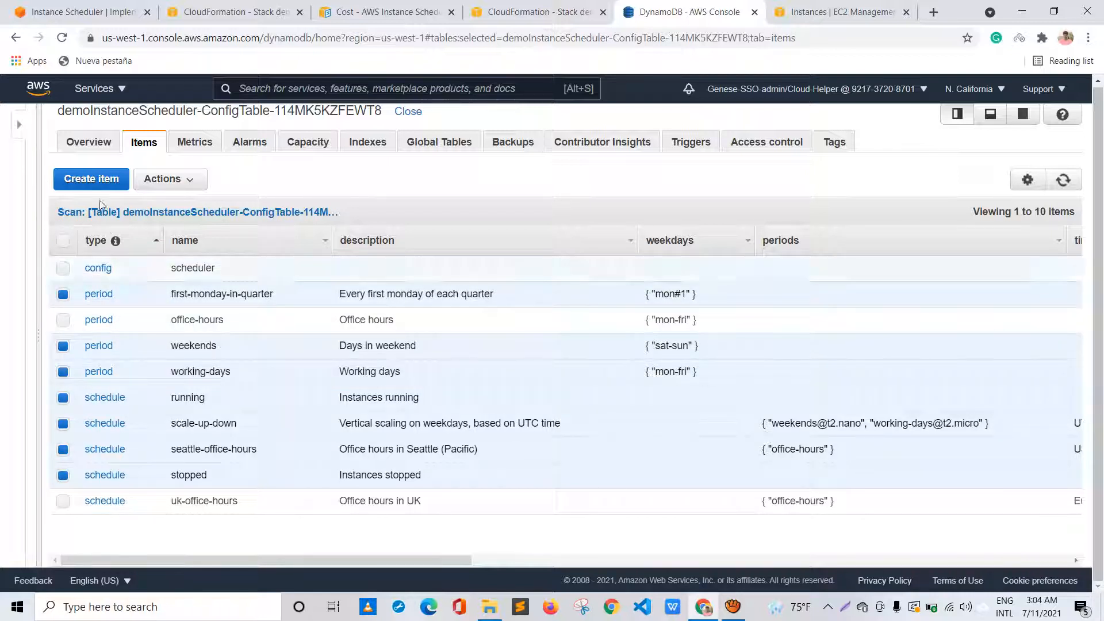
click(168, 178)
click(220, 247)
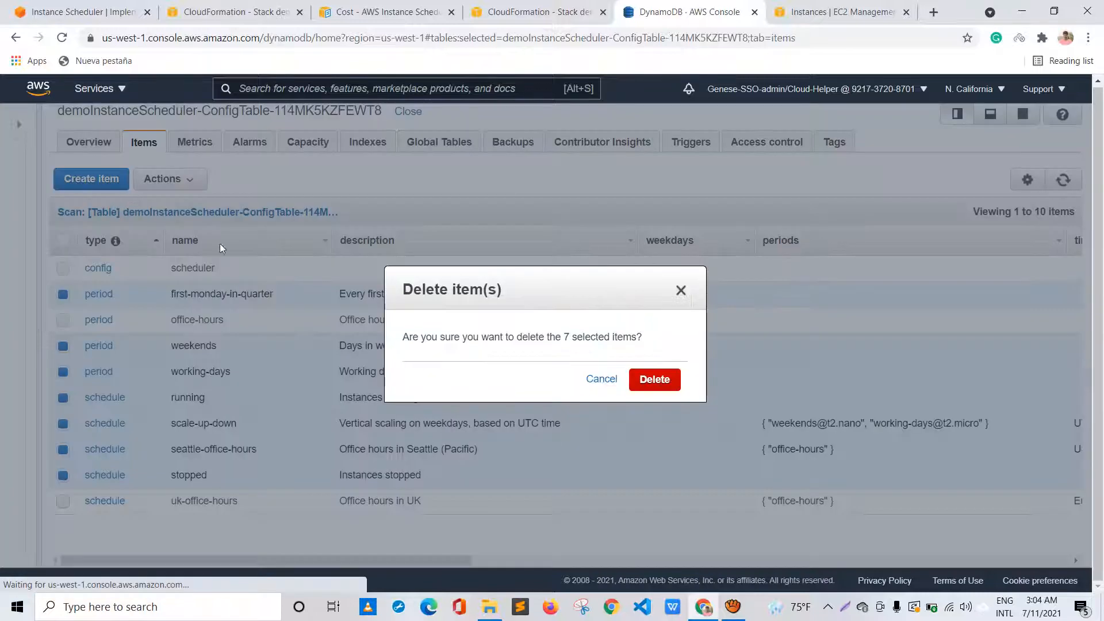
key(Return)
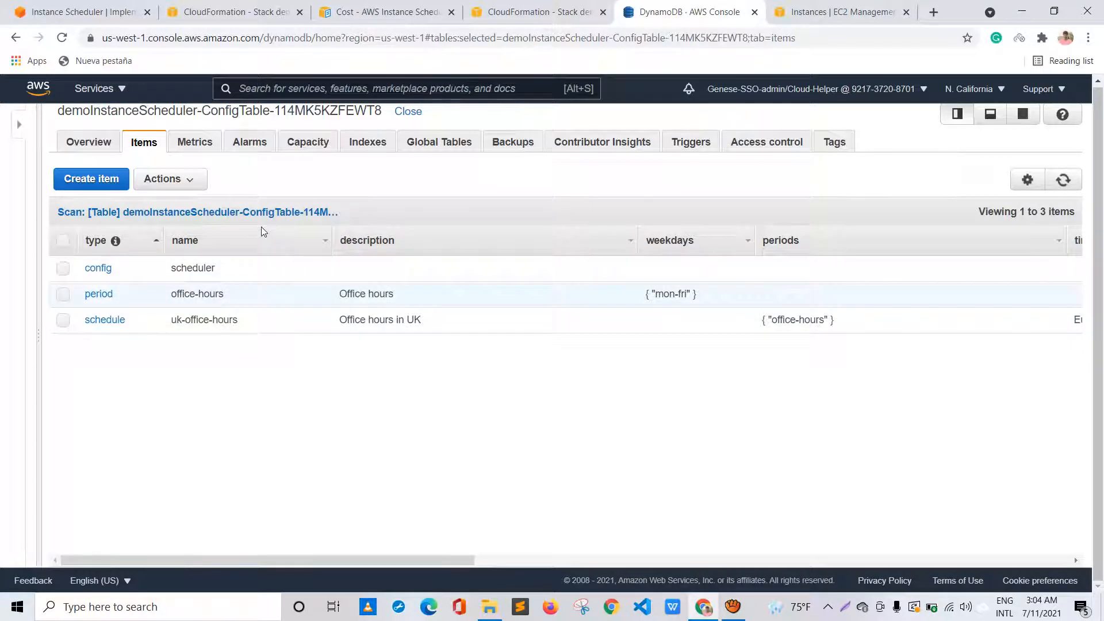
Examine the scheduler config item's attributes, from the default time zone and regions to the scheduled services, started and stopped tags and tag name.
click(63, 268)
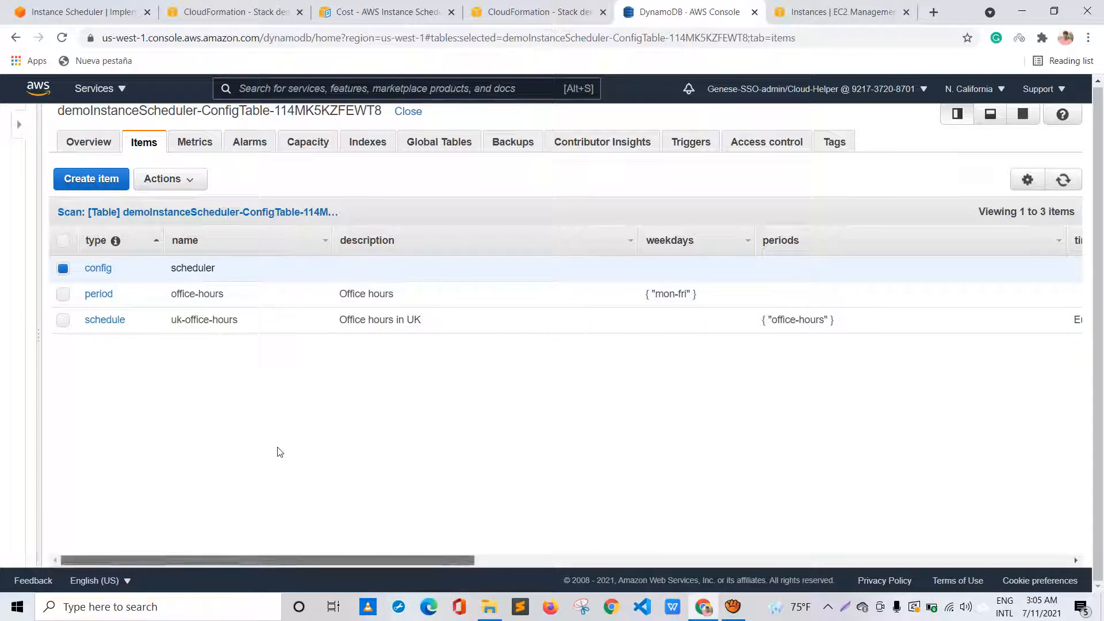
scroll(277, 452, right, 6)
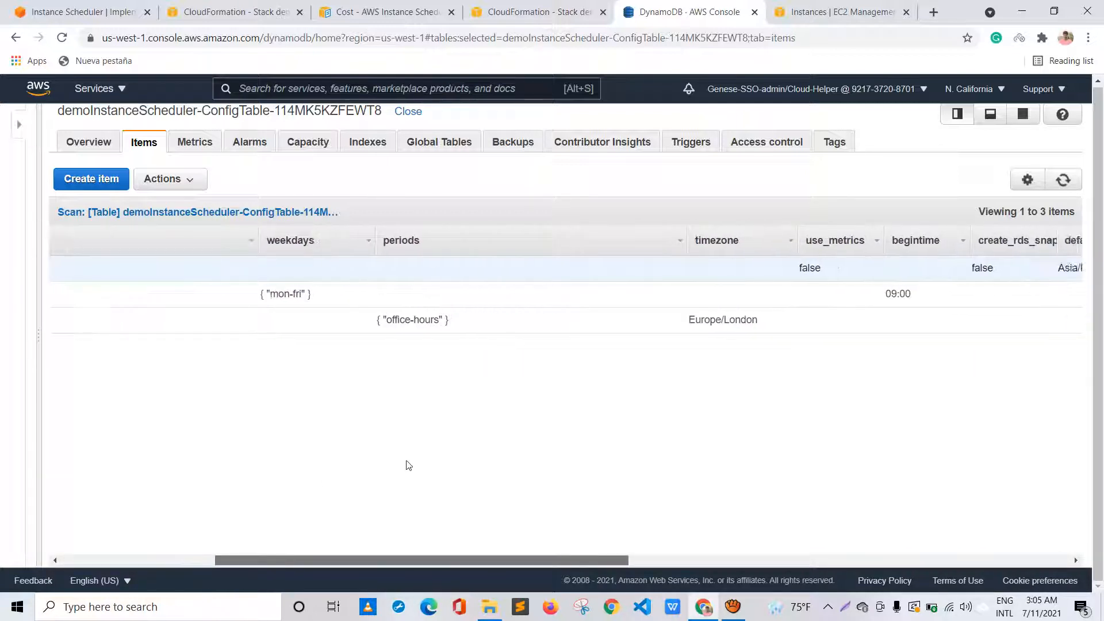
scroll(408, 465, right, 6)
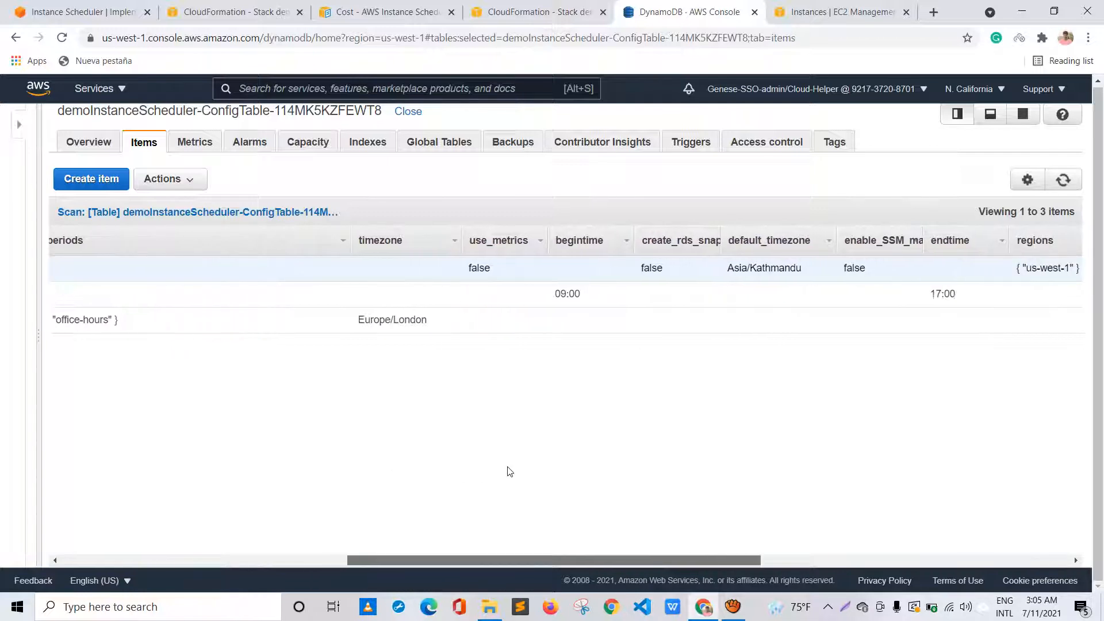
scroll(510, 472, right, 5)
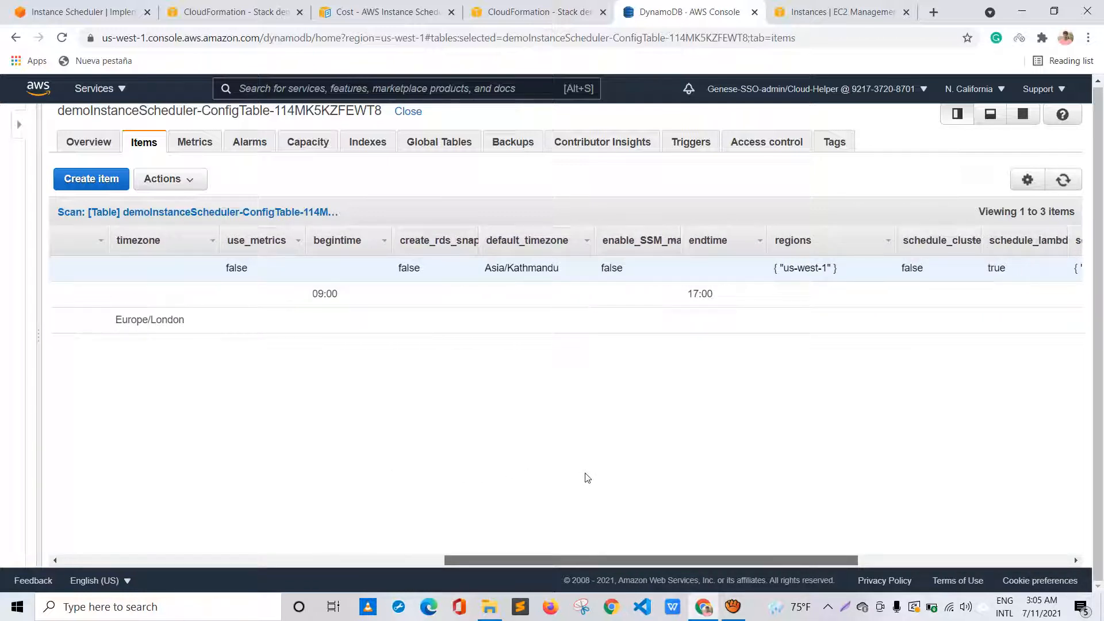
scroll(586, 479, right, 3)
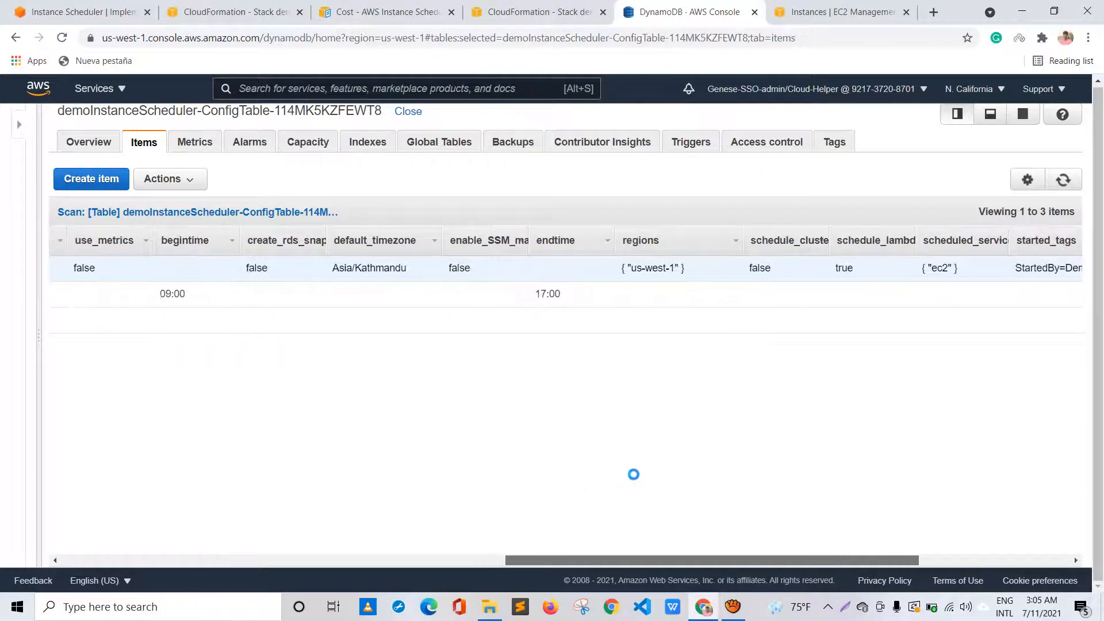
scroll(633, 474, right, 3)
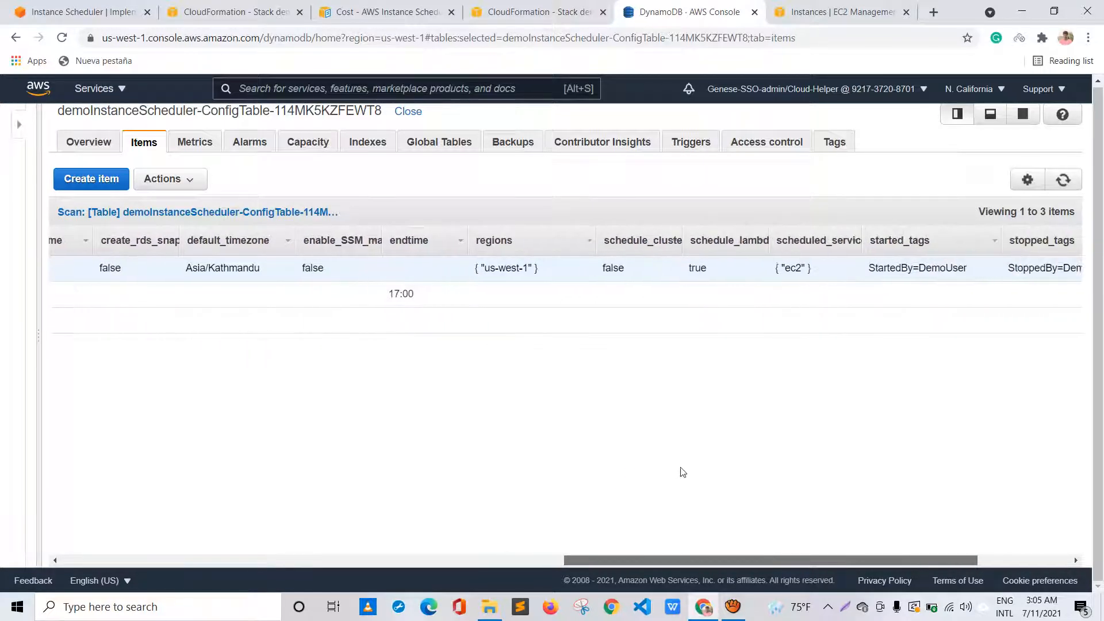
scroll(683, 472, right, 4)
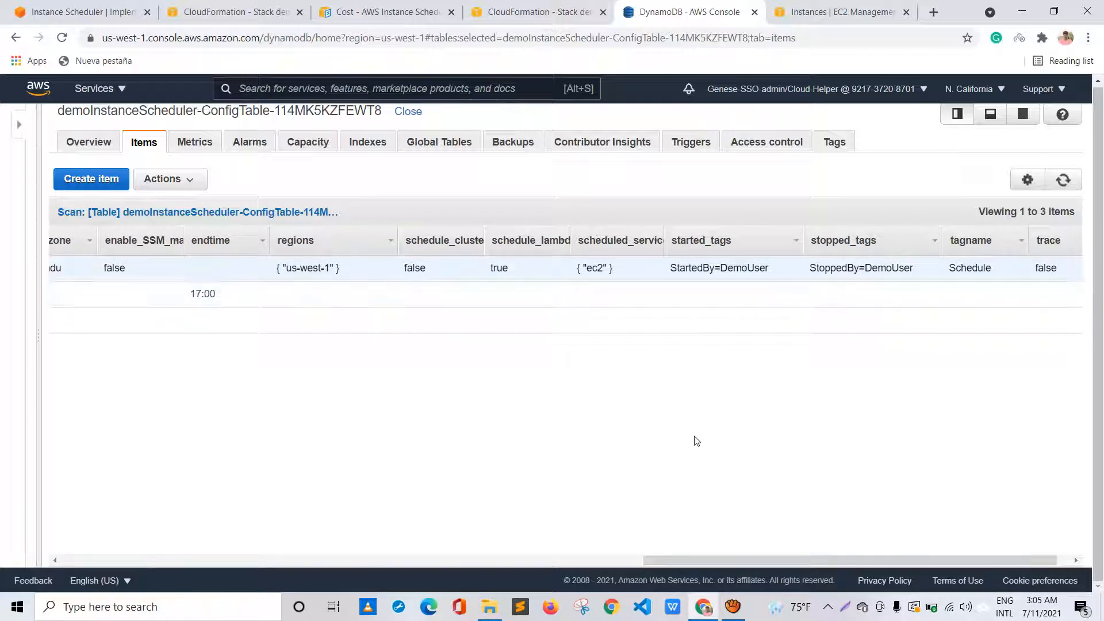
Examine the office-hours period item's attributes, from its name, description and weekdays to its begin time and end time.
scroll(776, 448, right, 1)
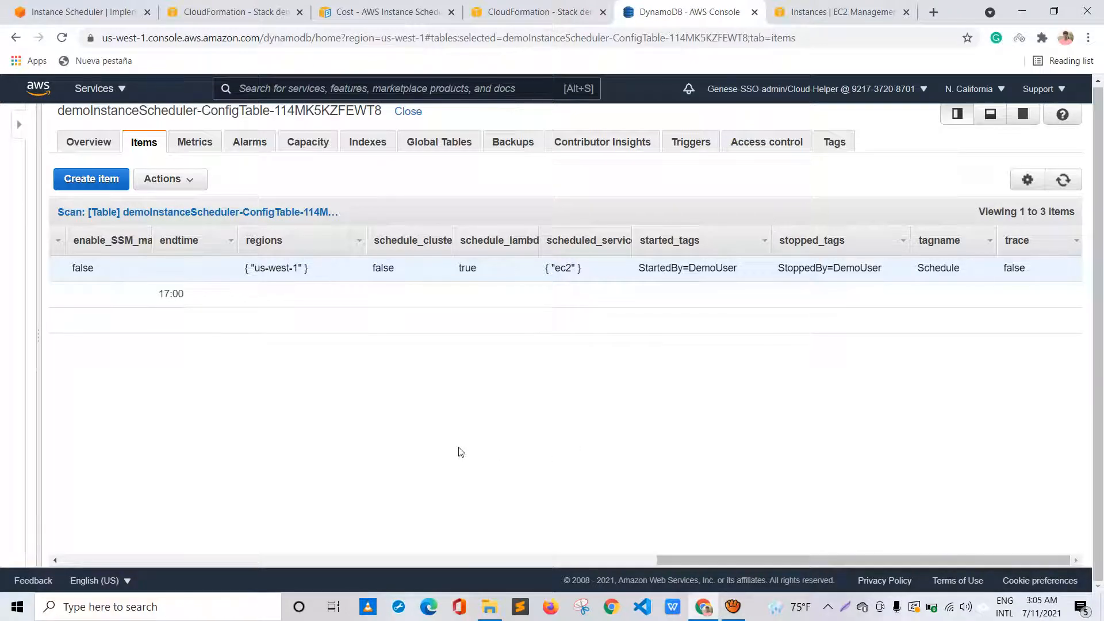
scroll(459, 452, left, 10)
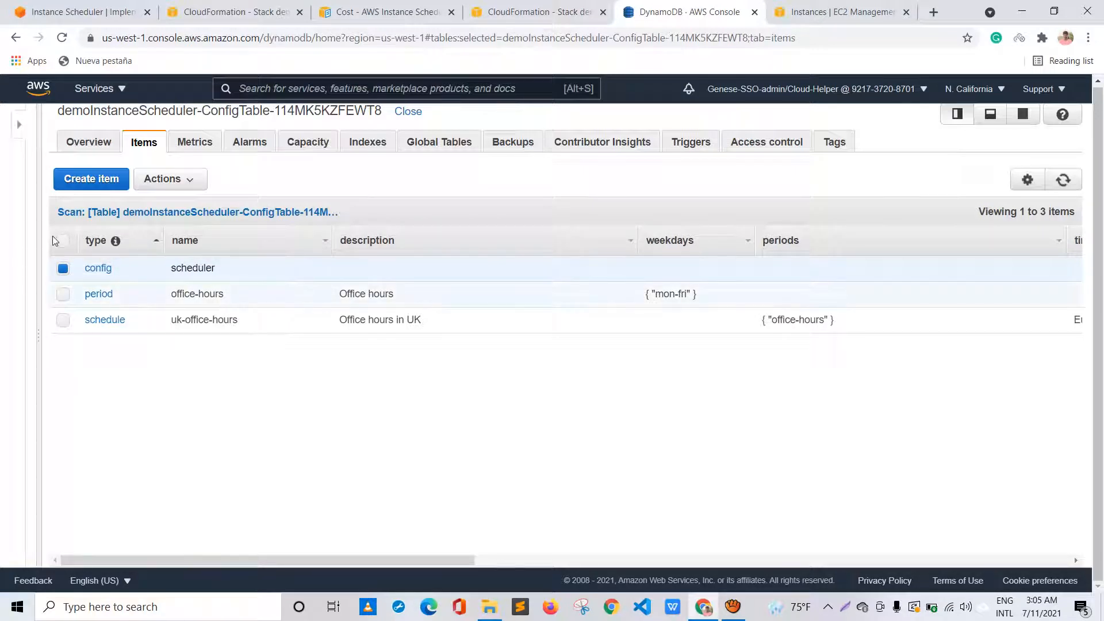
click(62, 294)
click(63, 268)
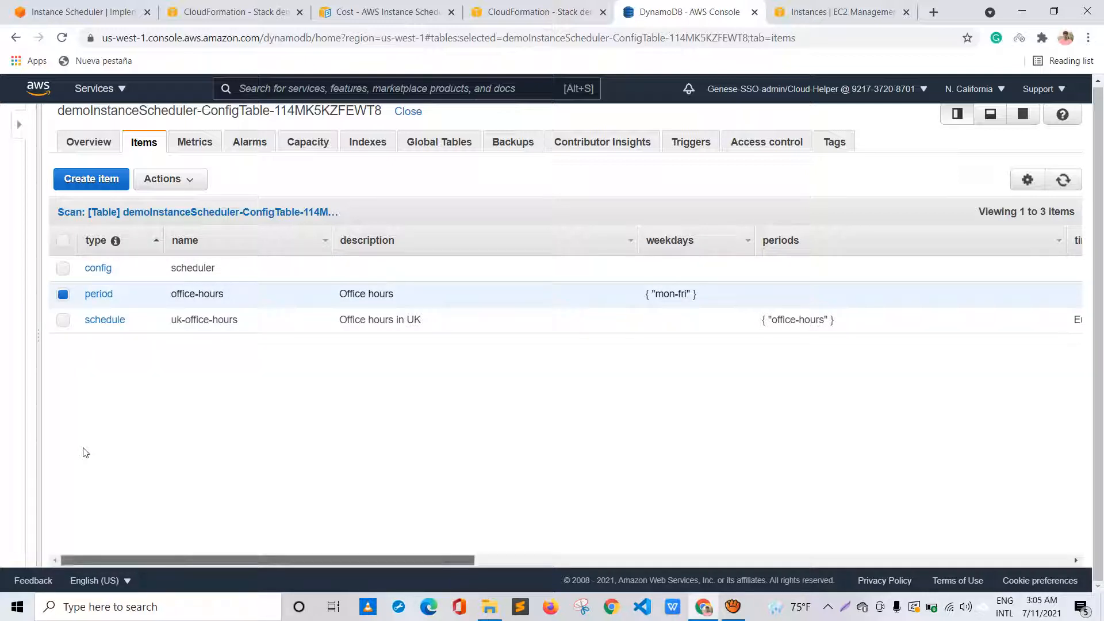
scroll(87, 452, right, 1)
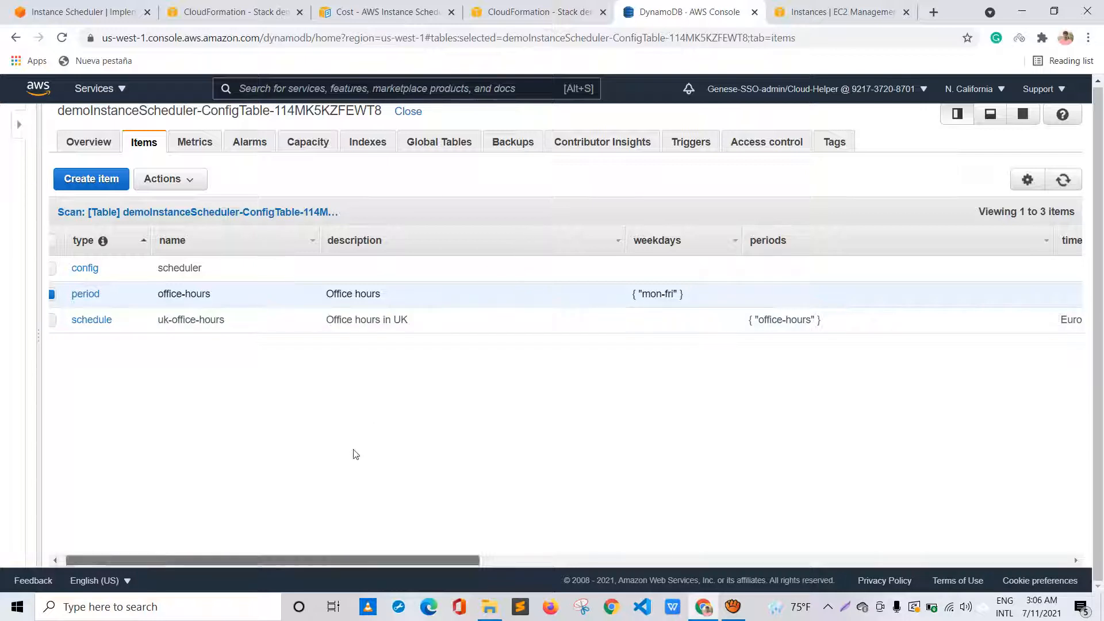
scroll(402, 456, right, 5)
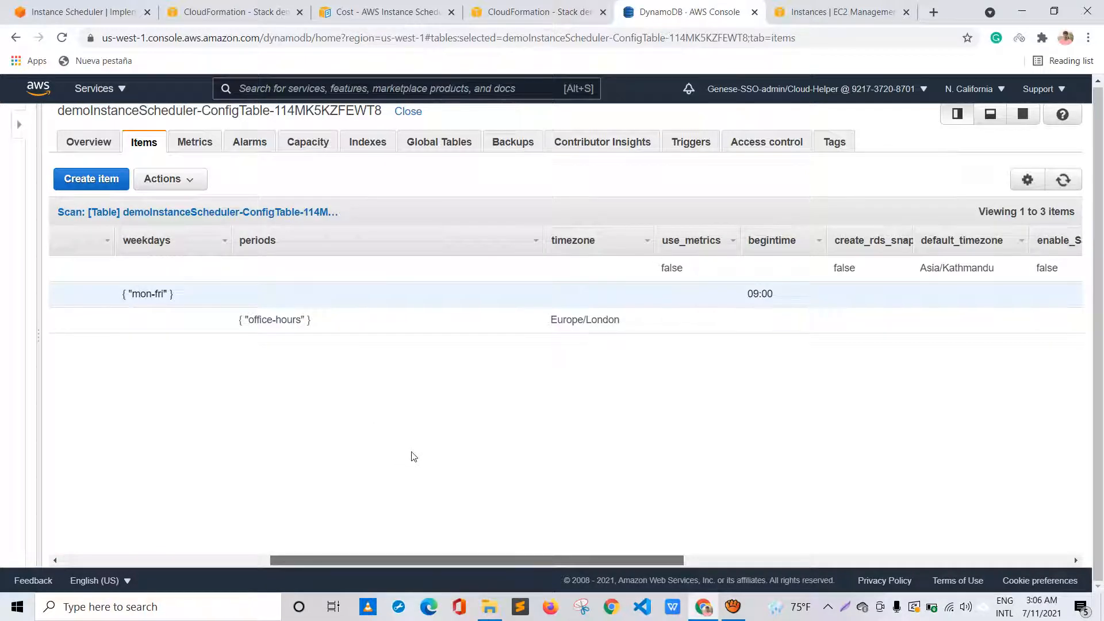
scroll(423, 459, right, 2)
scroll(433, 461, right, 8)
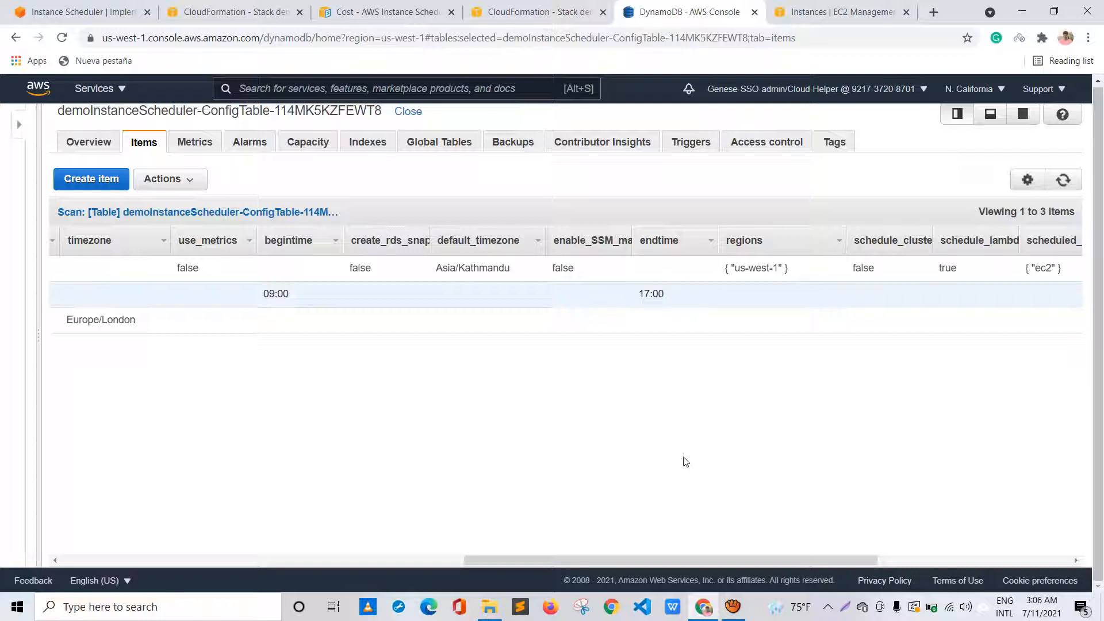
scroll(680, 450, right, 9)
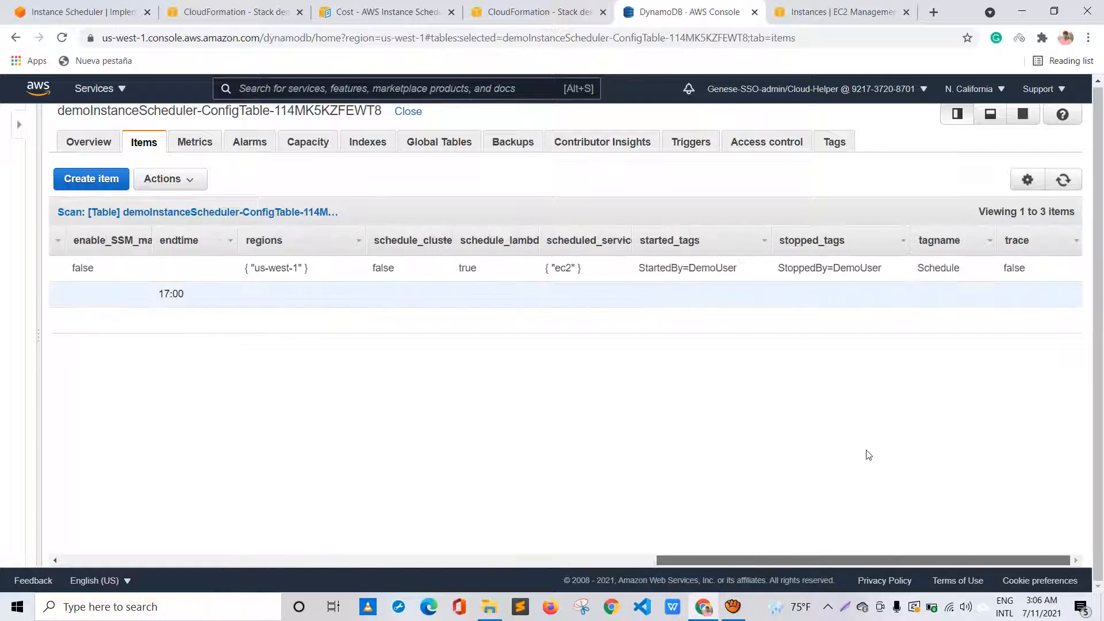
scroll(867, 453, left, 15)
scroll(488, 414, left, 10)
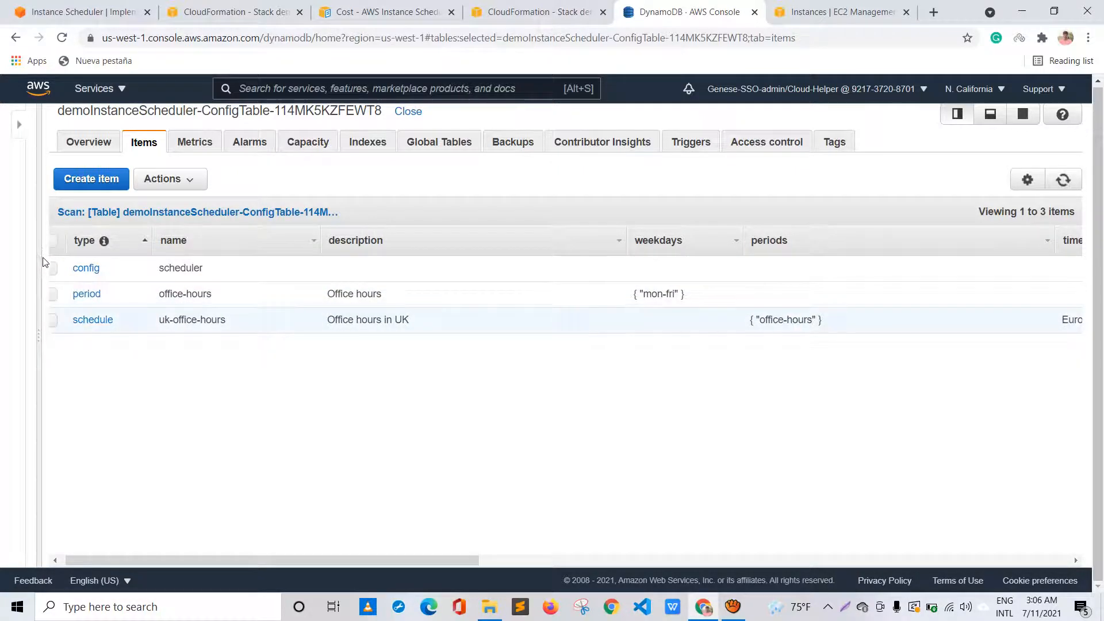
Review the uk-office-hours schedule item alongside the begin and end times of the office-hours period it references.
click(52, 319)
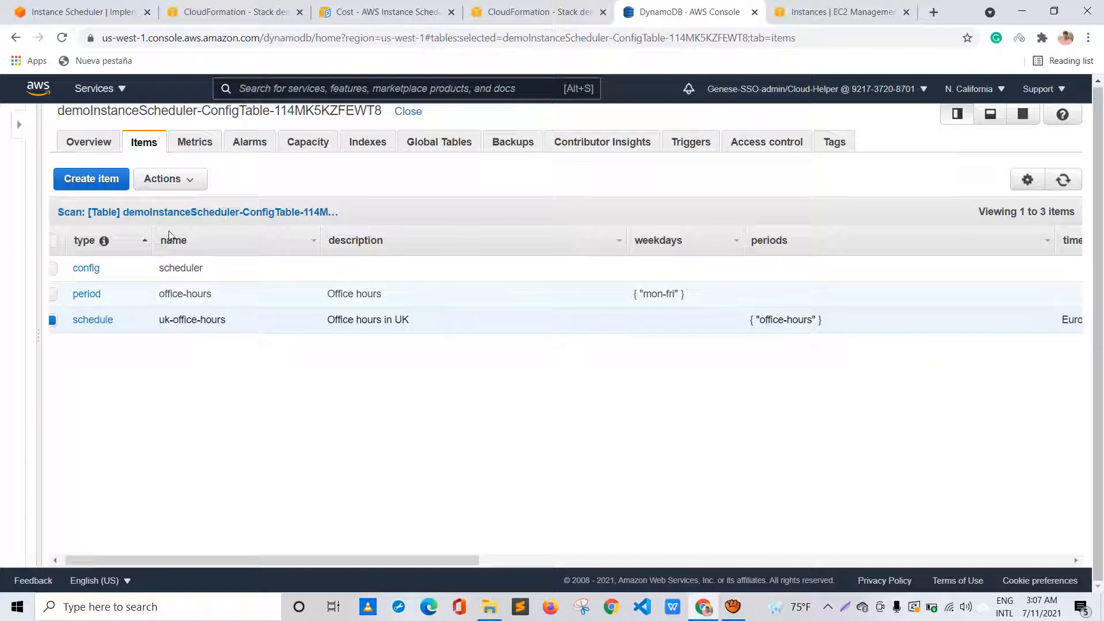
drag(212, 294, 158, 293)
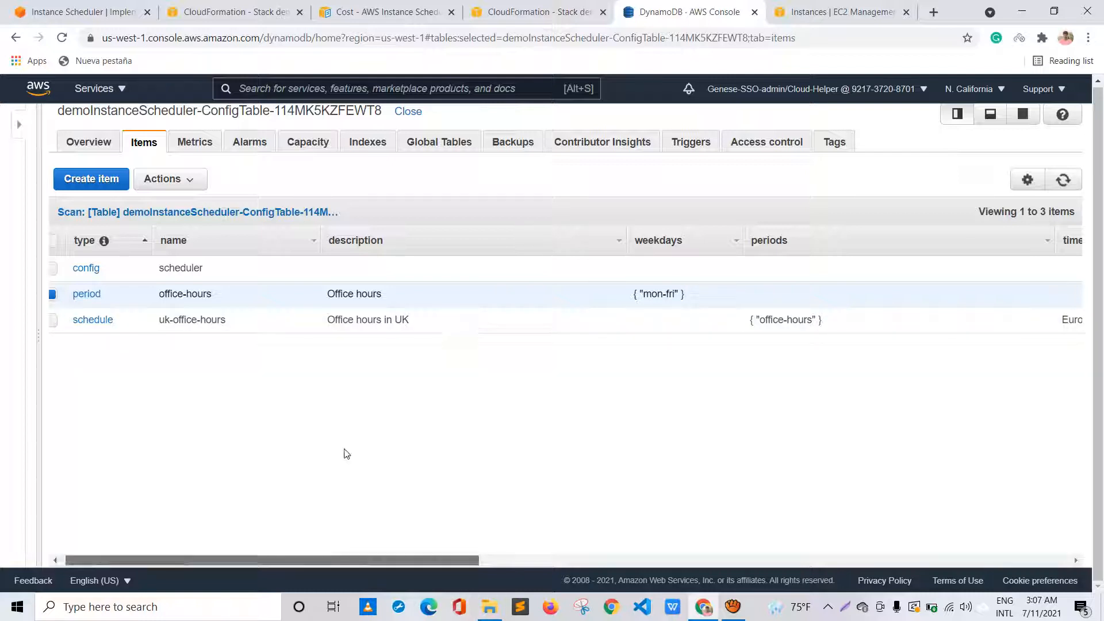
scroll(421, 451, right, 10)
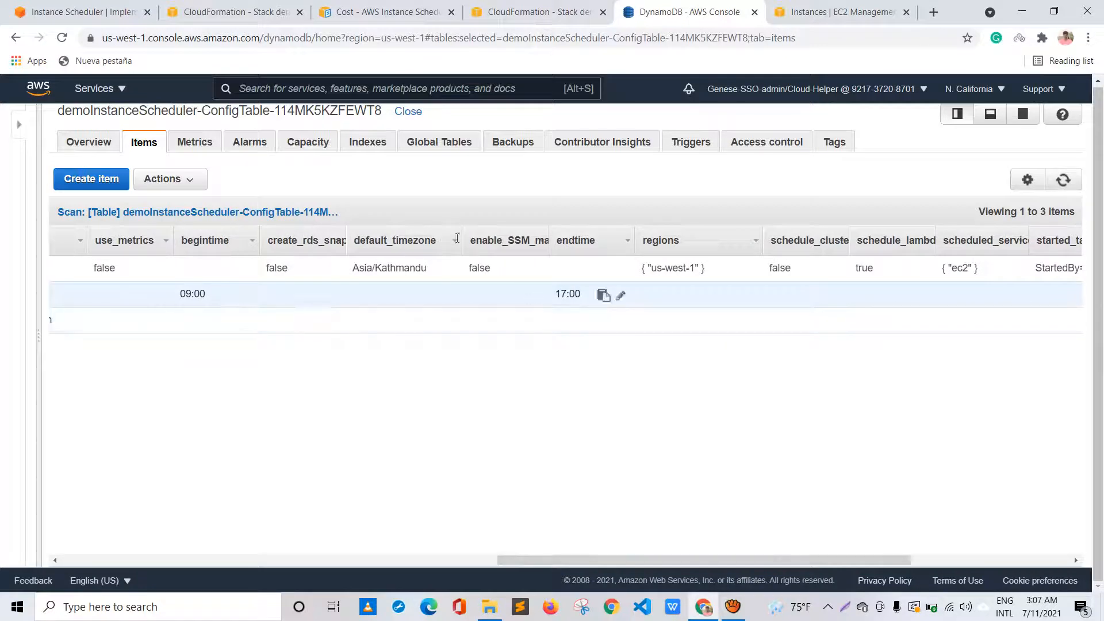
scroll(571, 449, left, 2)
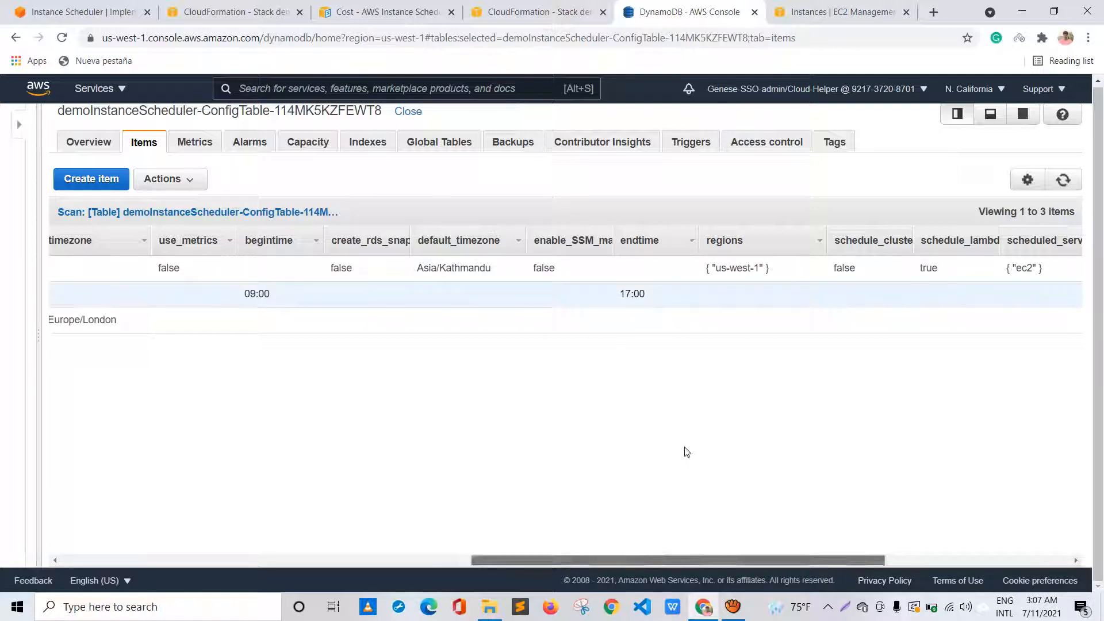
scroll(661, 454, left, 6)
scroll(462, 428, left, 5)
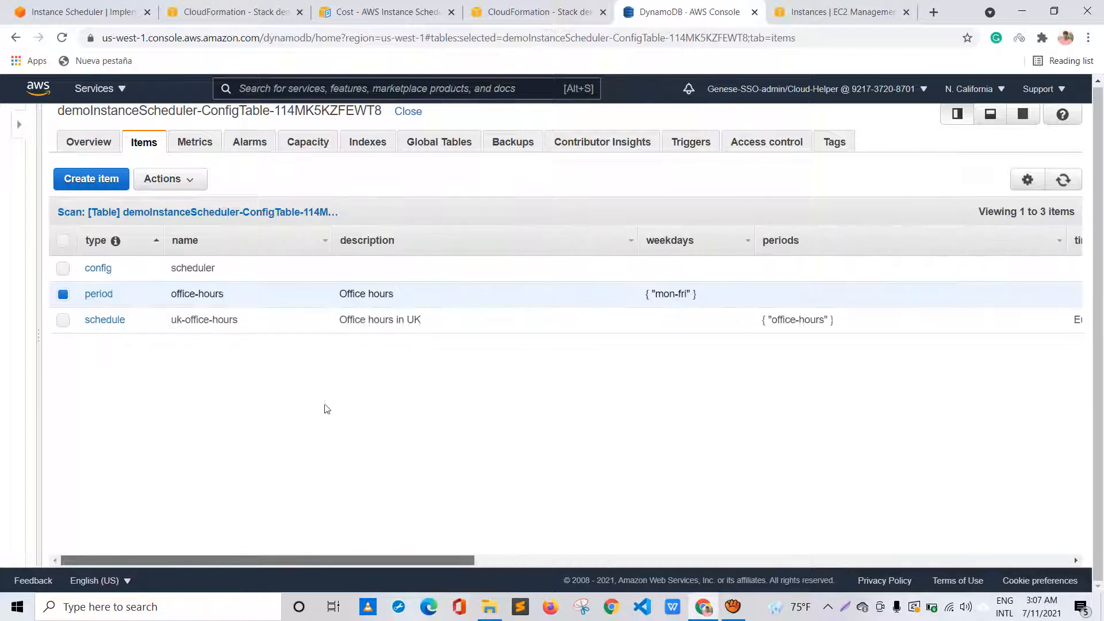
scroll(323, 406, right, 10)
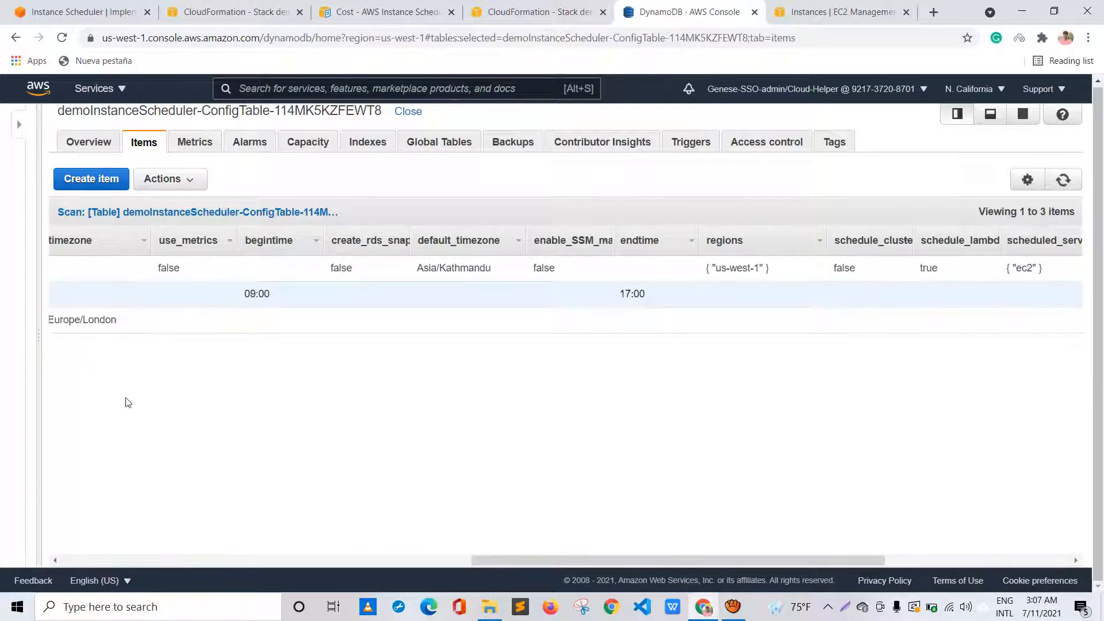
scroll(68, 452, left, 5)
scroll(68, 452, left, 5)
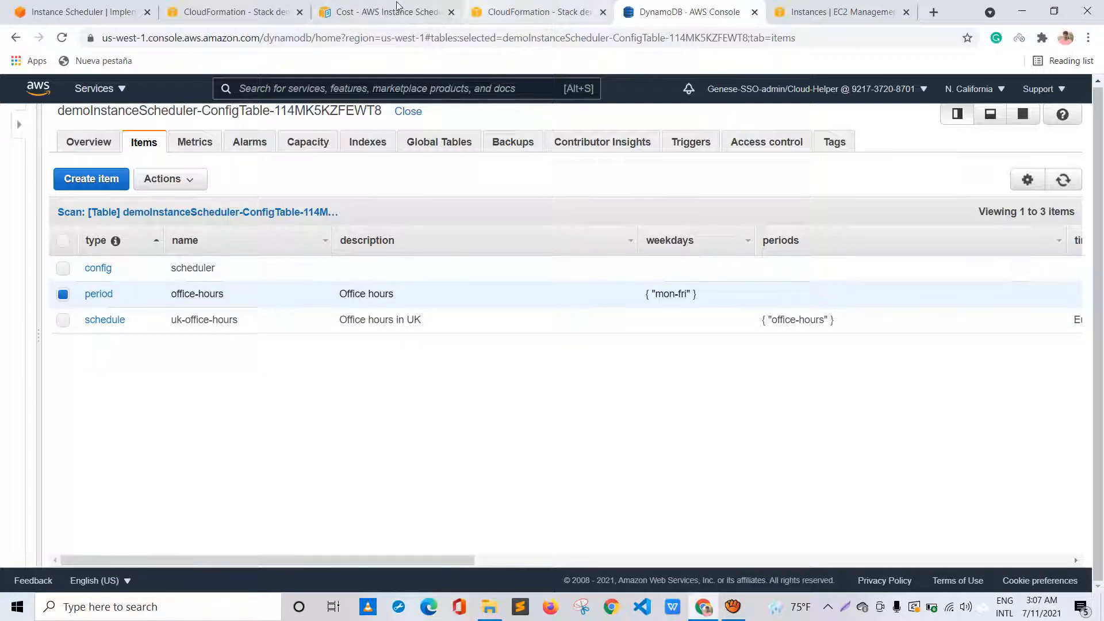
Reload the running EC2 instances list in N. California and return to the DynamoDB config table items.
key(ctrl+Tab)
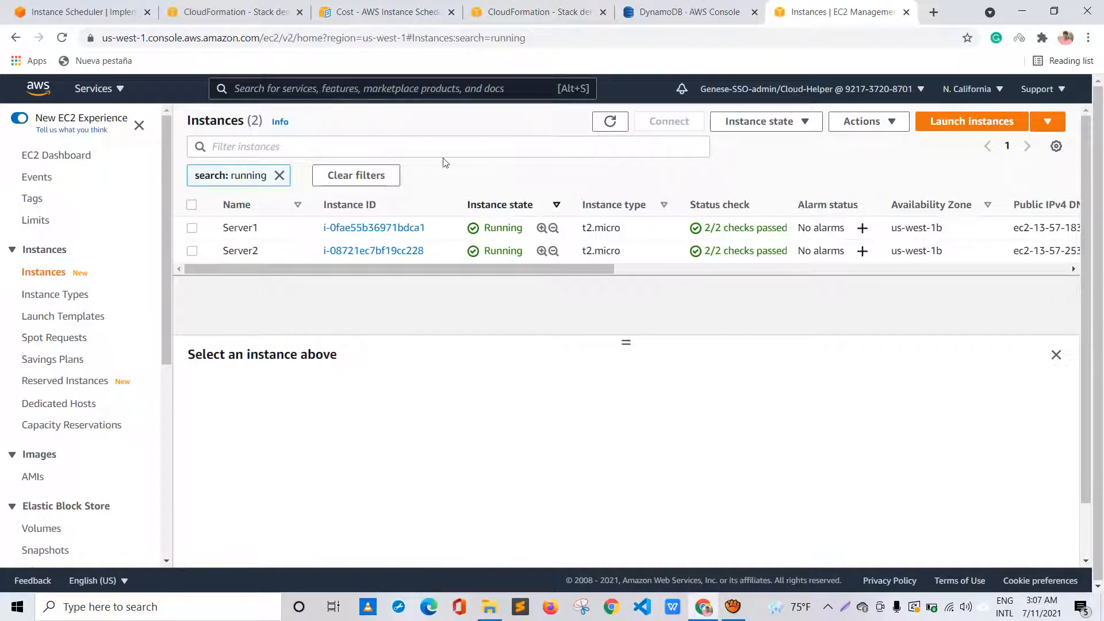
key(F5)
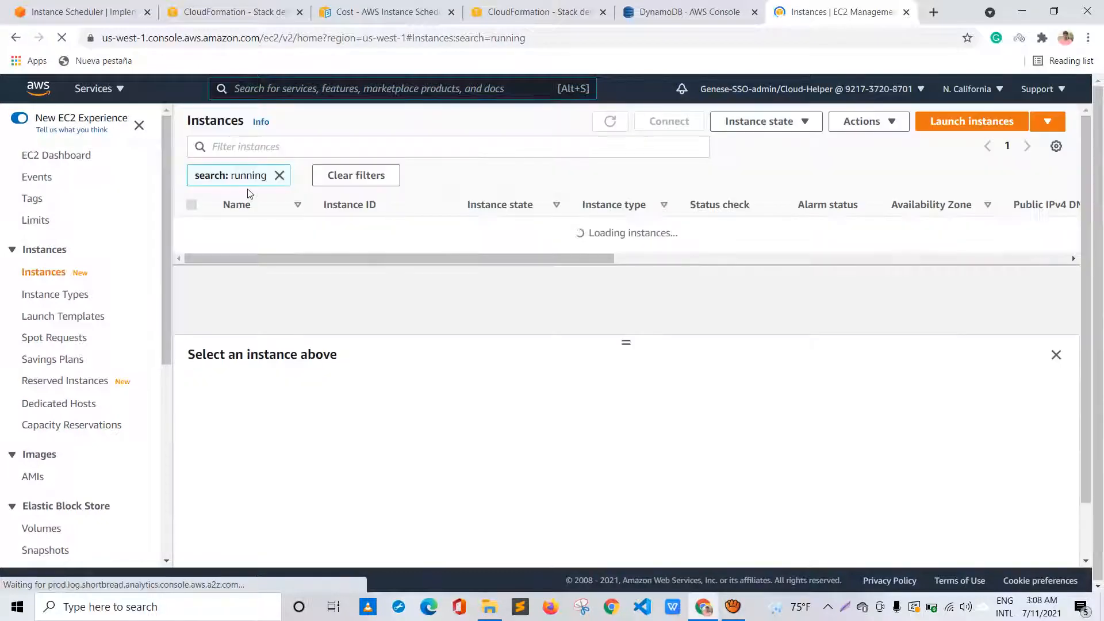
key(ctrl+shift+Tab)
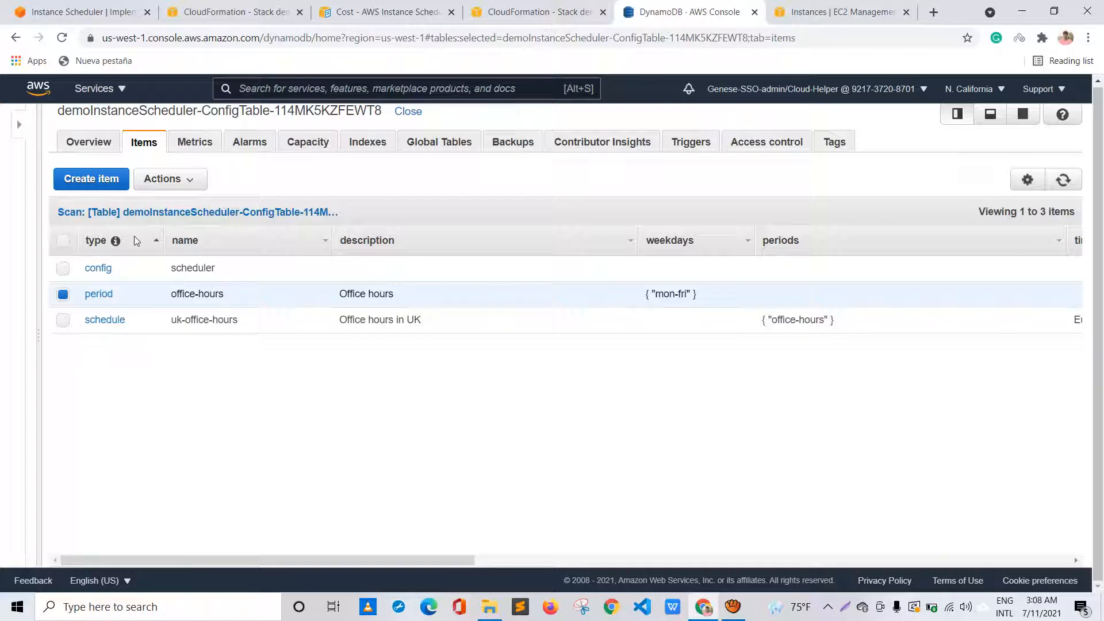
Compare the office-hours period's name with the periods attribute of the uk-office-hours schedule.
drag(171, 294, 218, 294)
drag(183, 241, 189, 241)
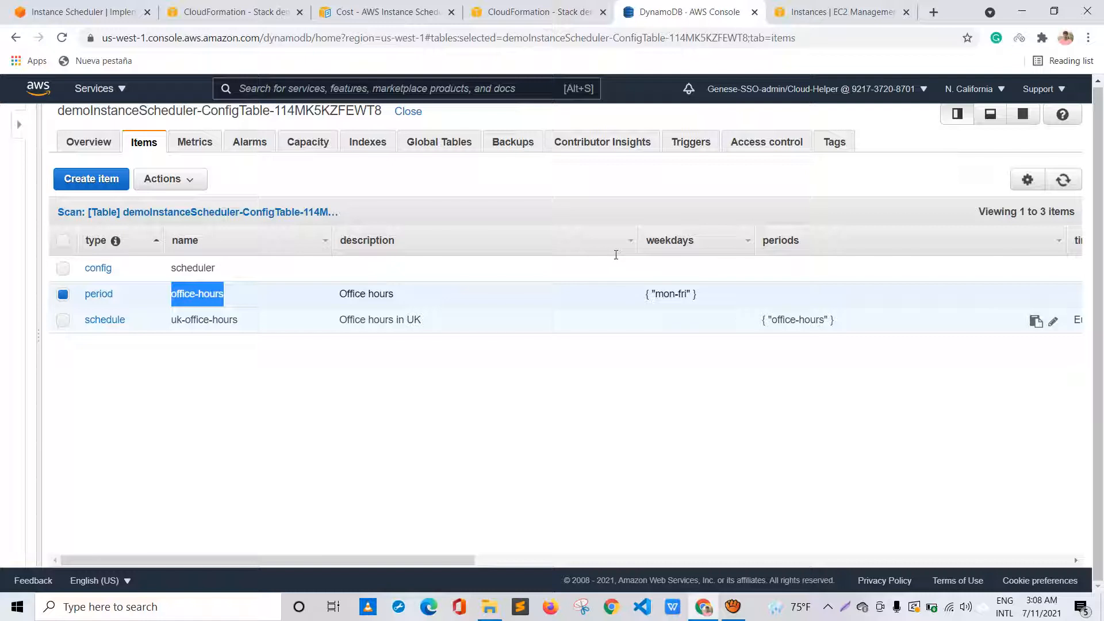
drag(610, 251, 661, 261)
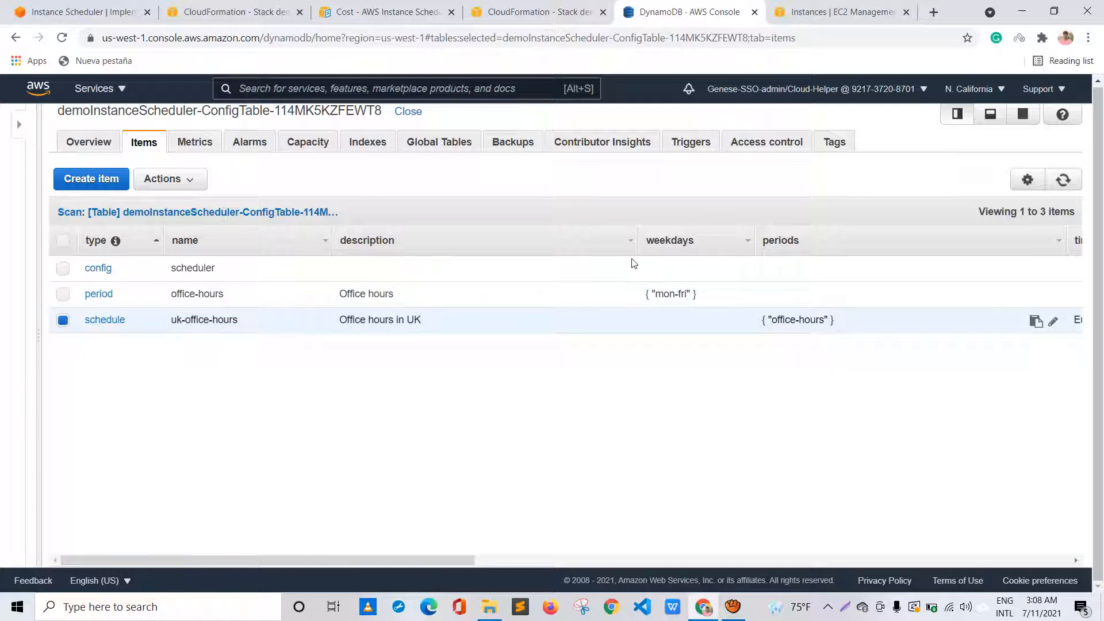
drag(132, 238, 173, 244)
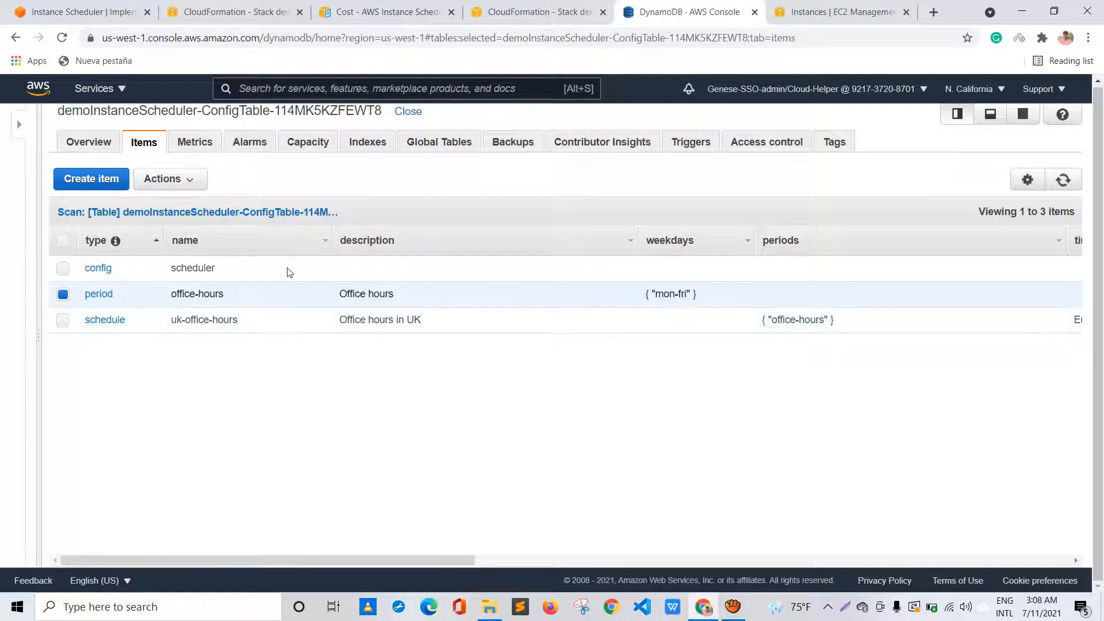
drag(188, 233, 151, 236)
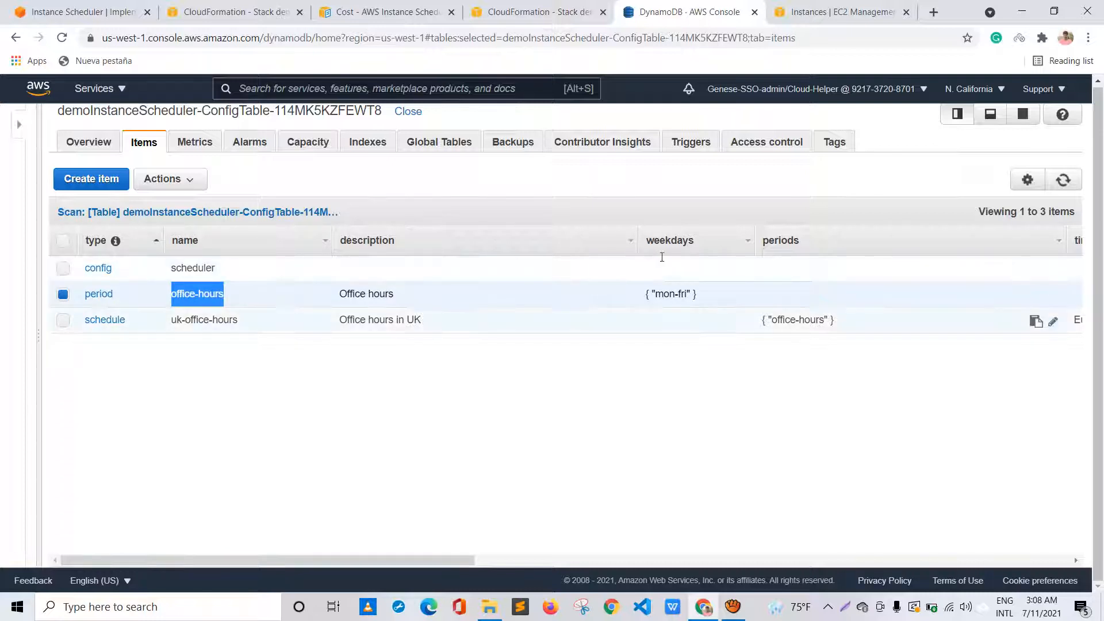
drag(662, 257, 624, 256)
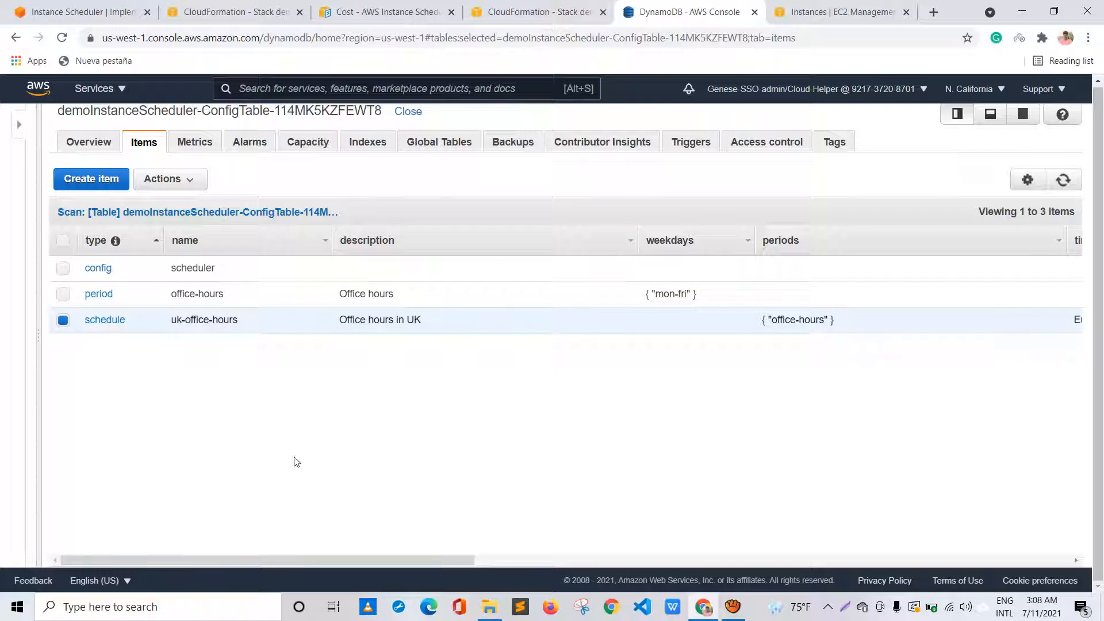
Set the timezone of the uk-office-hours schedule item to Asia/Kathmandu and save the item.
scroll(368, 455, right, 10)
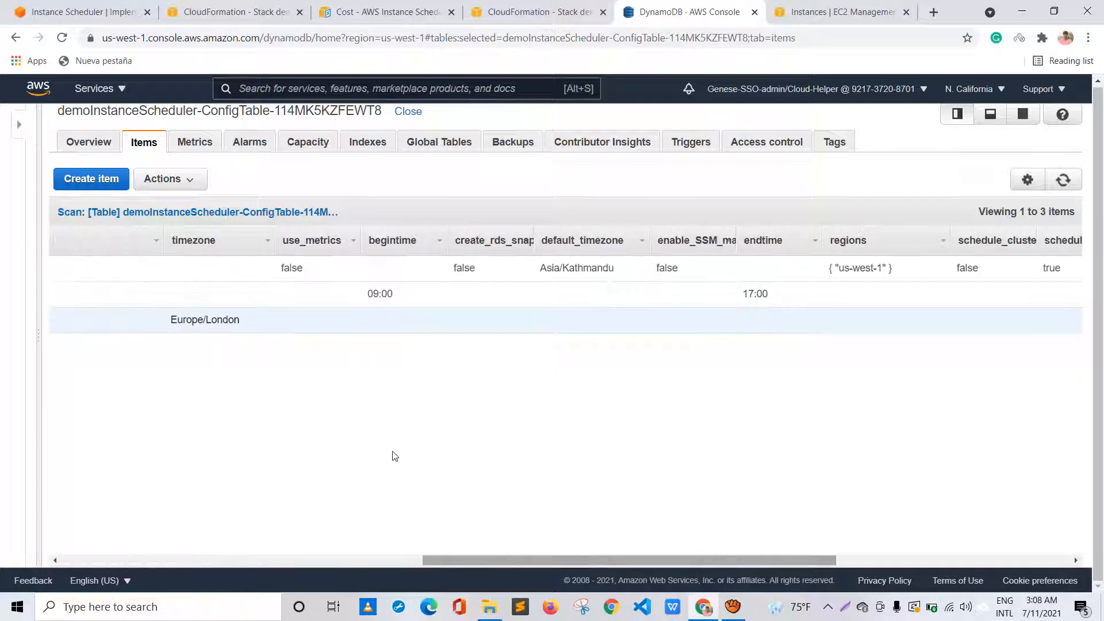
scroll(395, 456, left, 5)
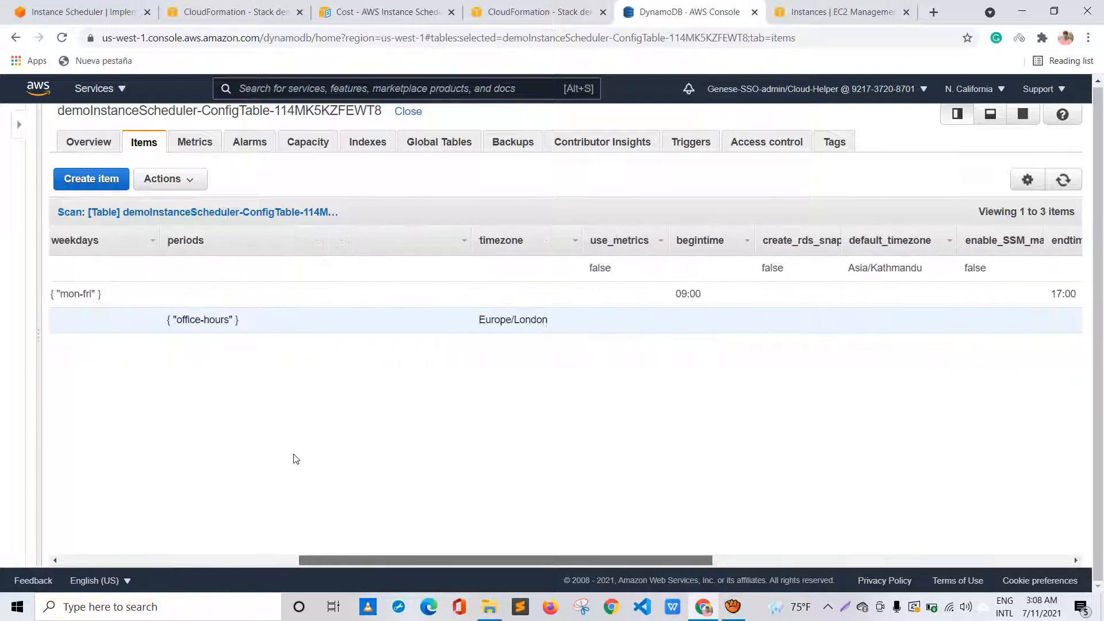
click(656, 322)
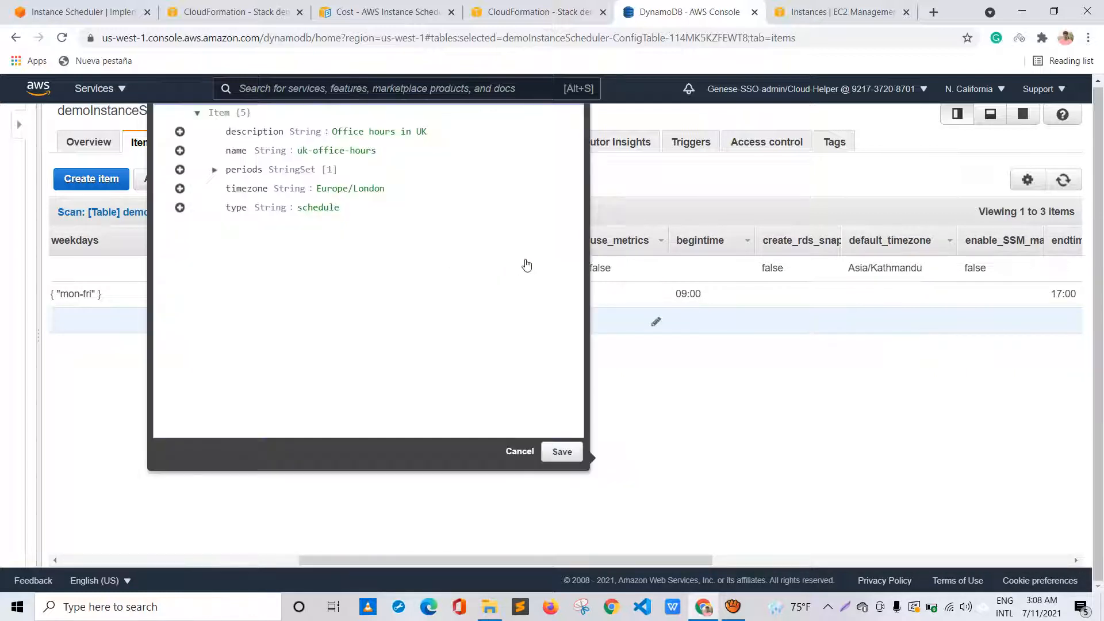
click(280, 180)
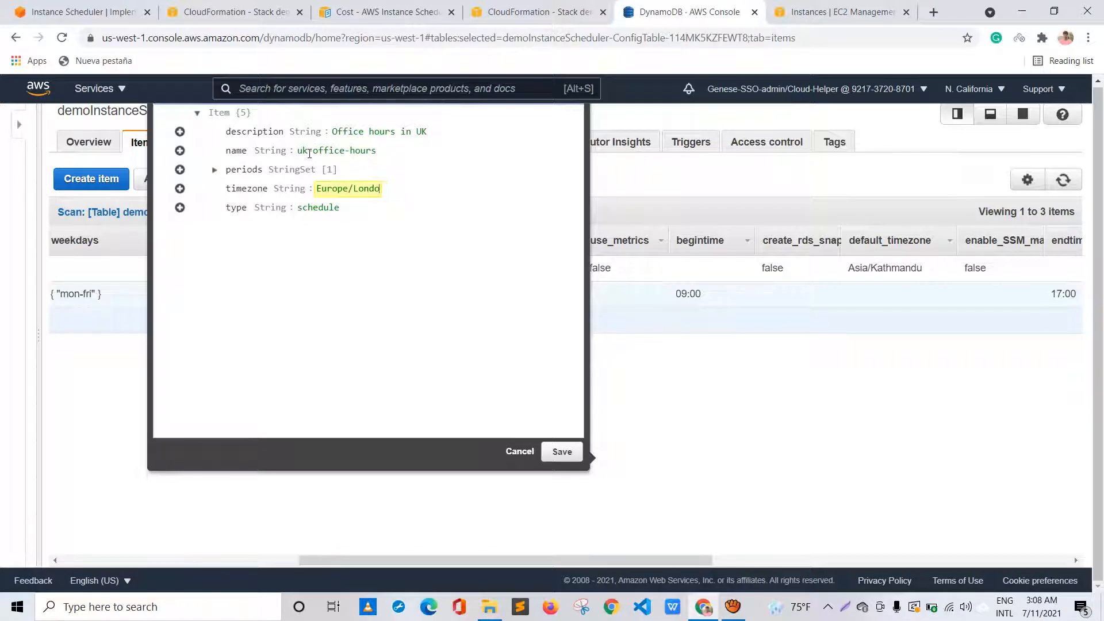
key(BackSpace)
key(BackSpace)
key(BackSpace)
key(BackSpace)
key(BackSpace)
key(BackSpace)
key(BackSpace)
key(BackSpace)
key(BackSpace)
key(BackSpace)
key(BackSpace)
key(BackSpace)
text(A)
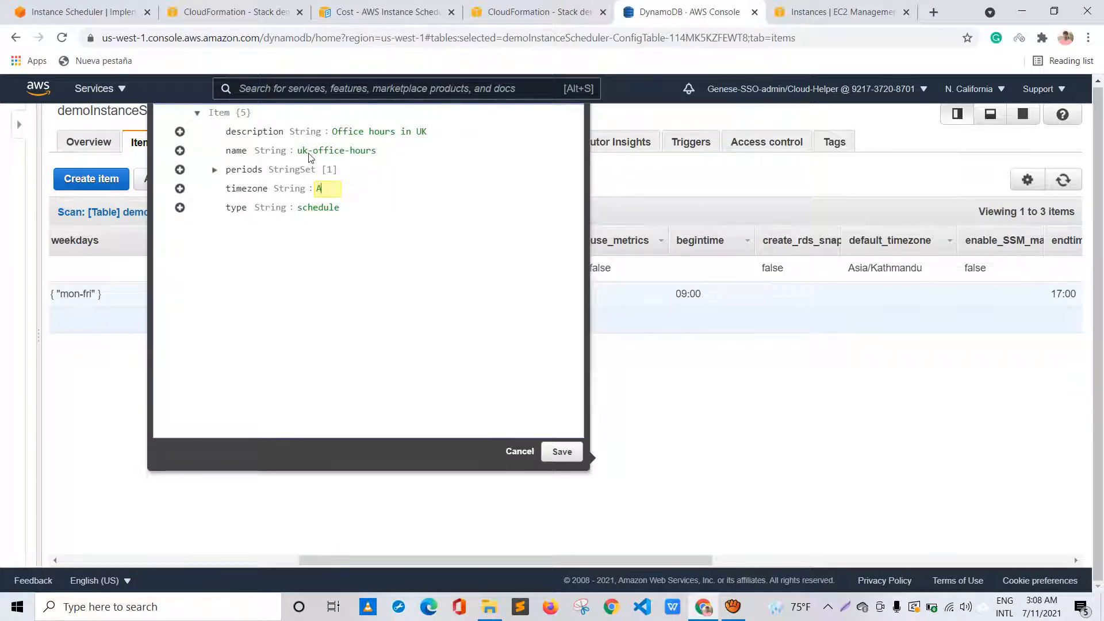
text(sia/Kathmandu)
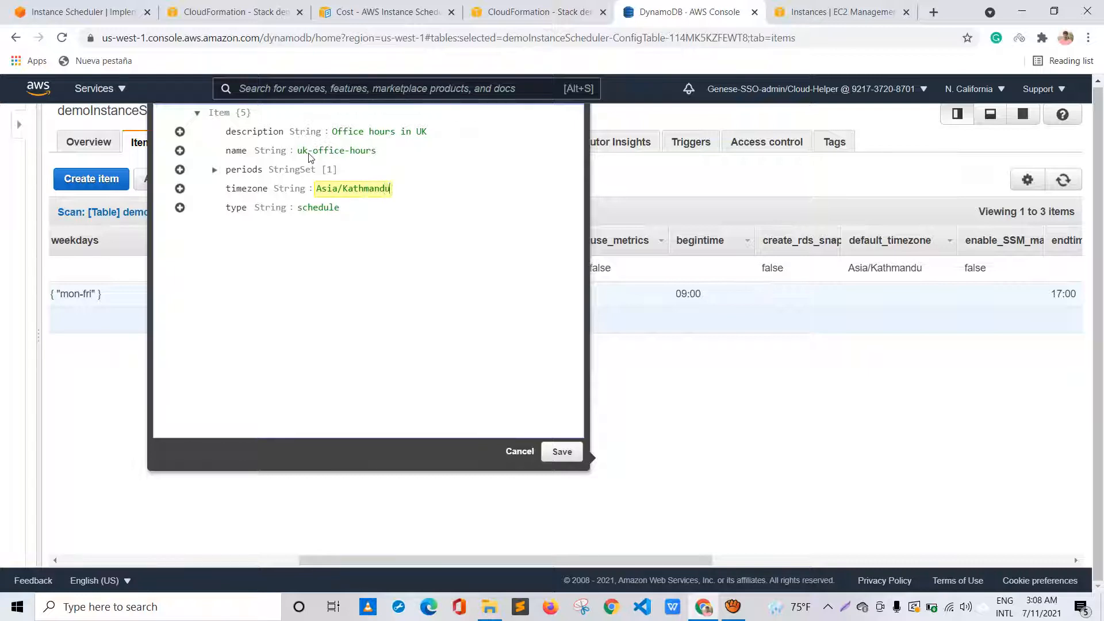
key(Tab)
key(Tab)
key(Return)
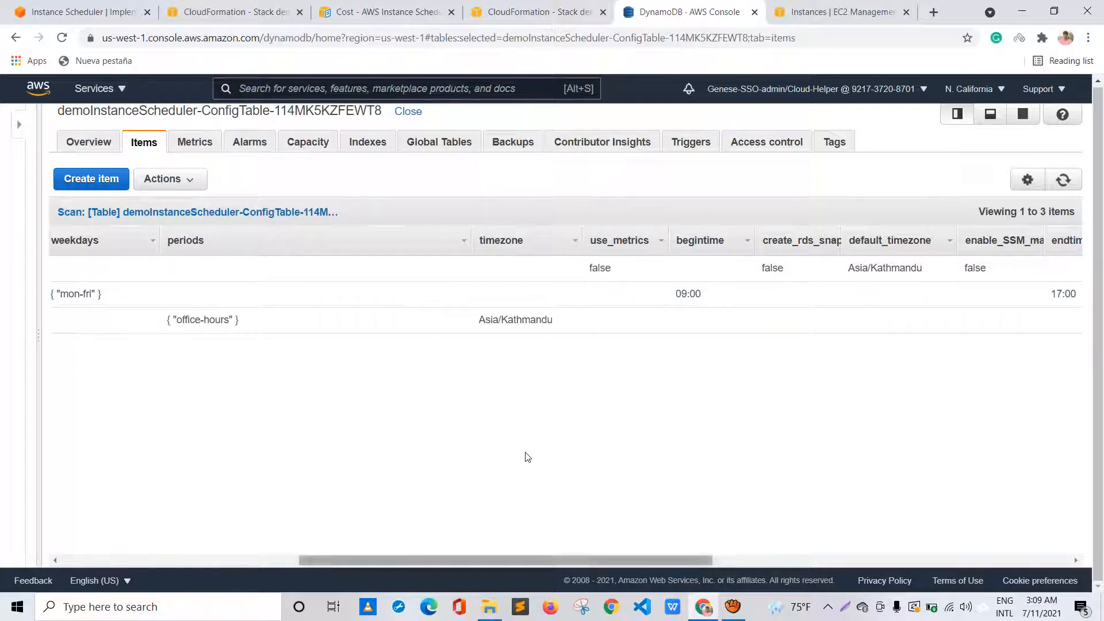
Set the weekdays entry of the office-hours period item to sat-sun and save the item.
scroll(516, 457, left, 2)
scroll(516, 457, left, 15)
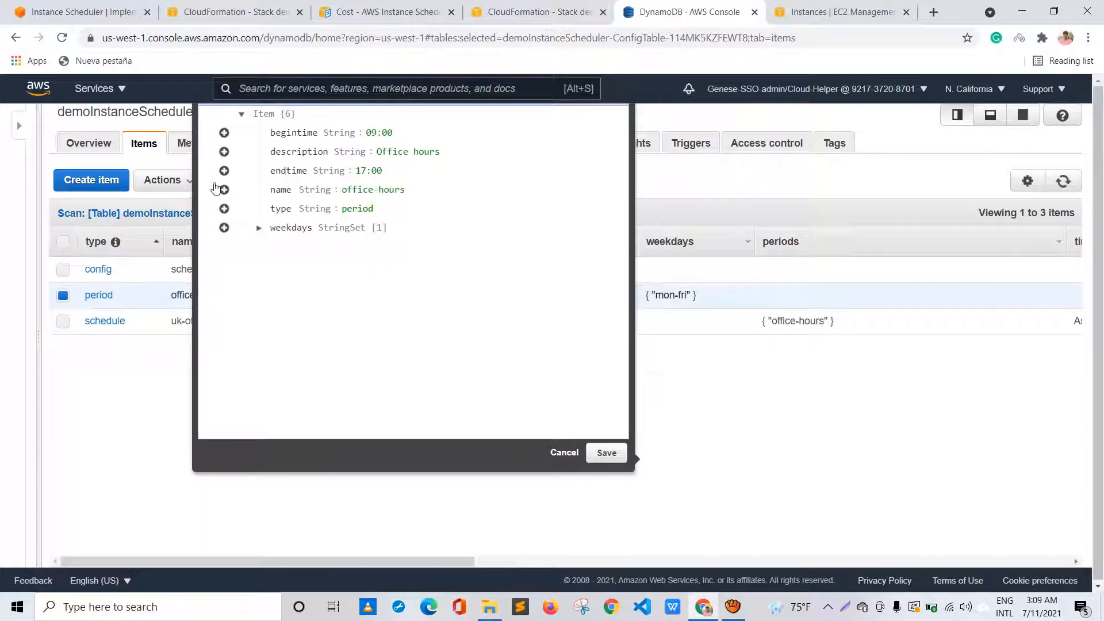
click(259, 228)
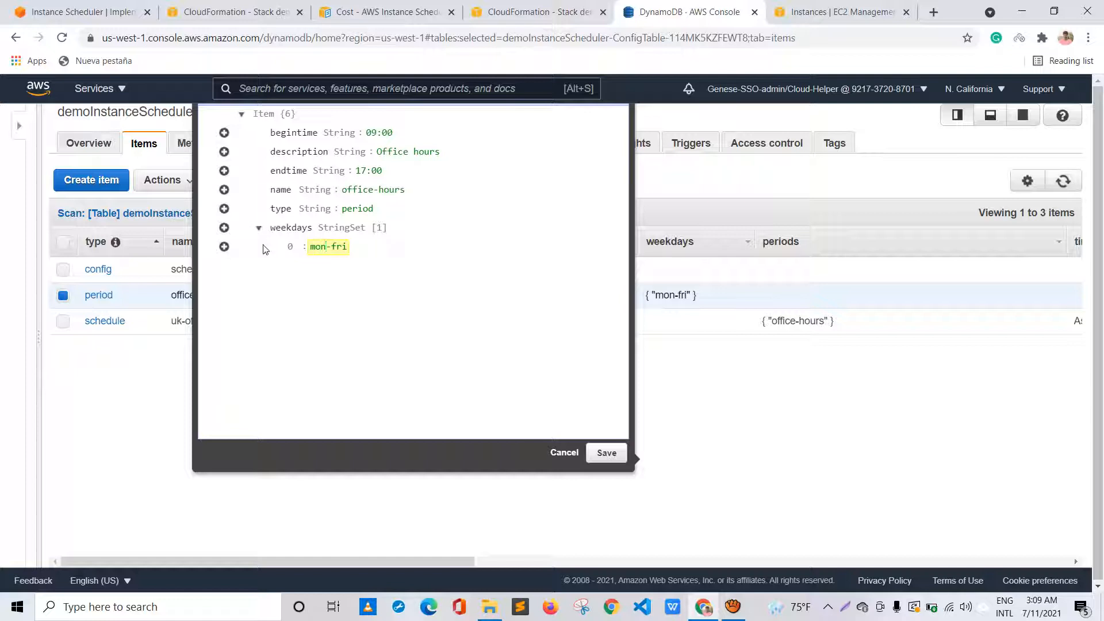
key(BackSpace)
key(BackSpace)
key(BackSpace)
text(sat)
key(BackSpace)
key(BackSpace)
key(BackSpace)
click(606, 455)
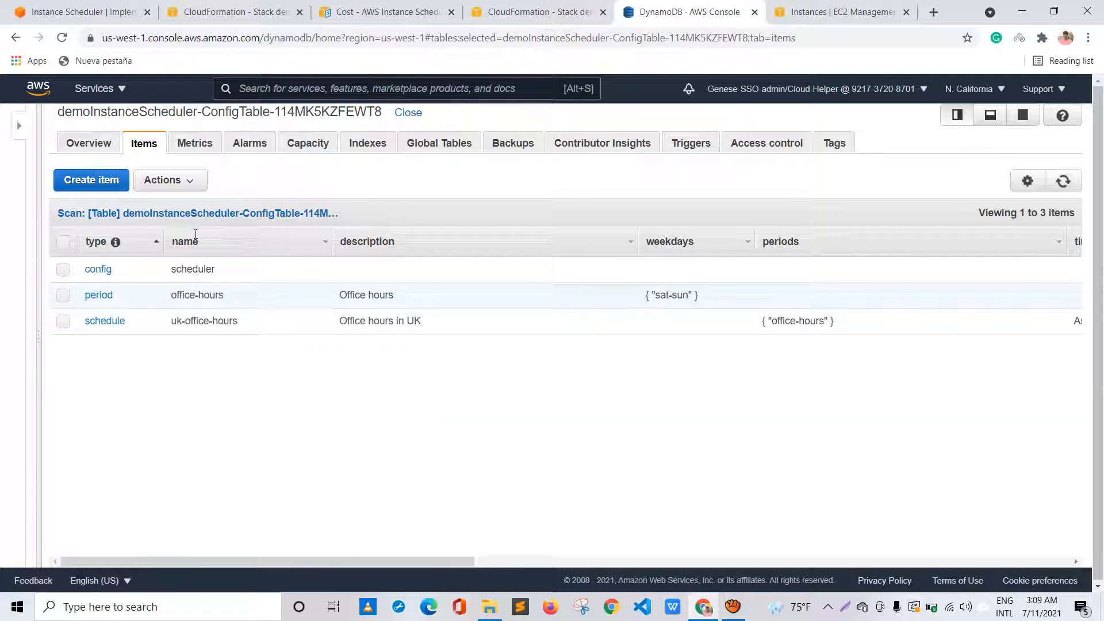
Highlight the office-hours period name in the config table and switch to the EC2 instances list.
drag(225, 295, 127, 234)
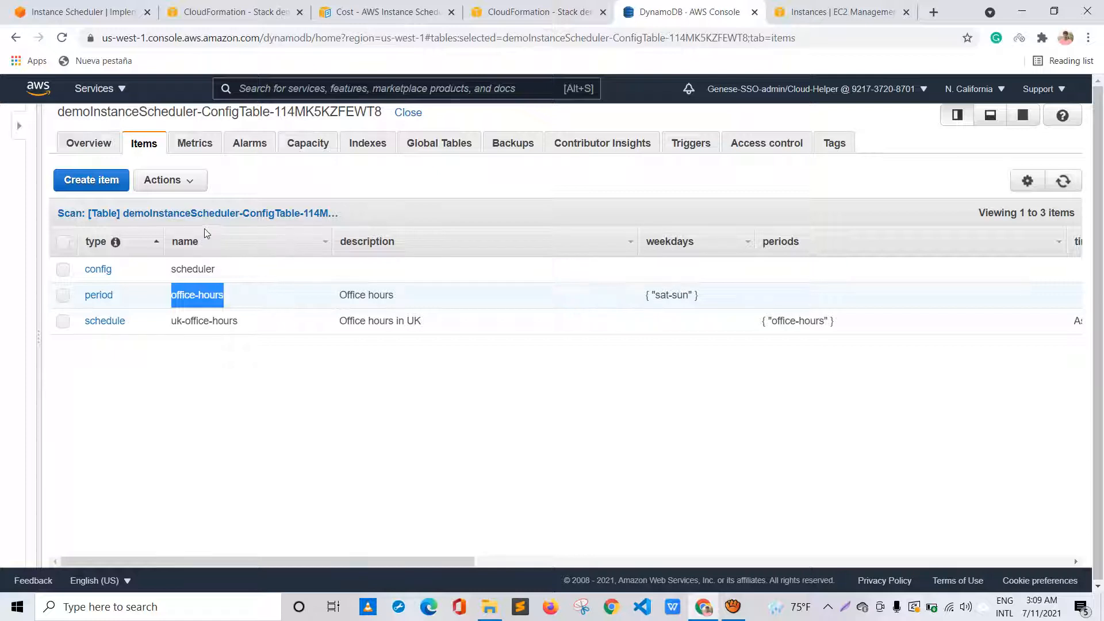
key(ctrl+Tab)
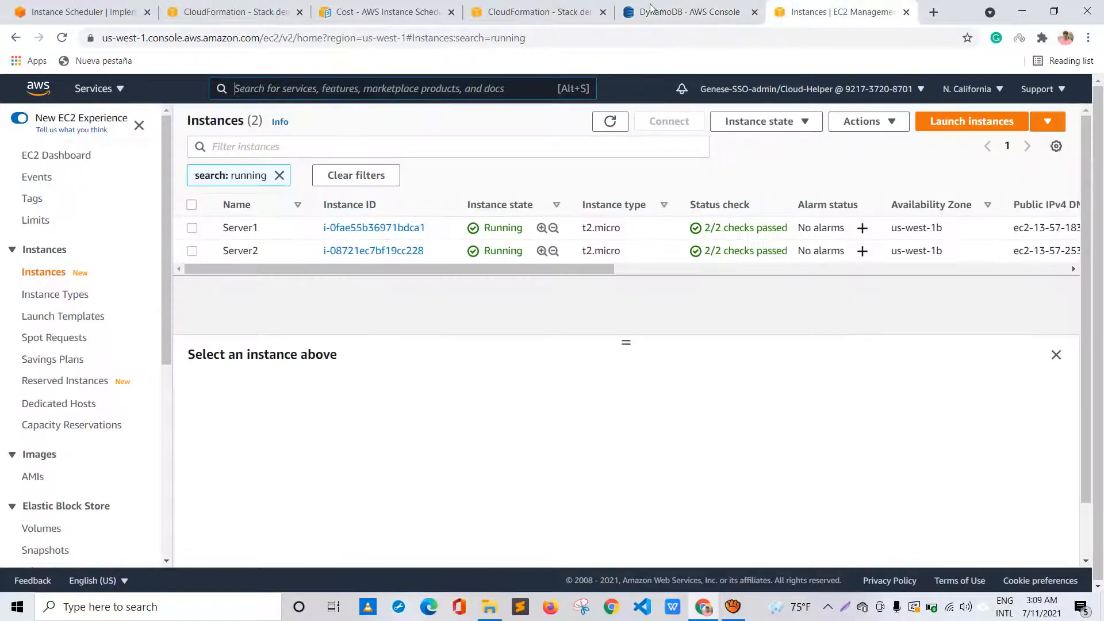
Begin a new tag on the Server1 instance with the key Schedule.
click(191, 228)
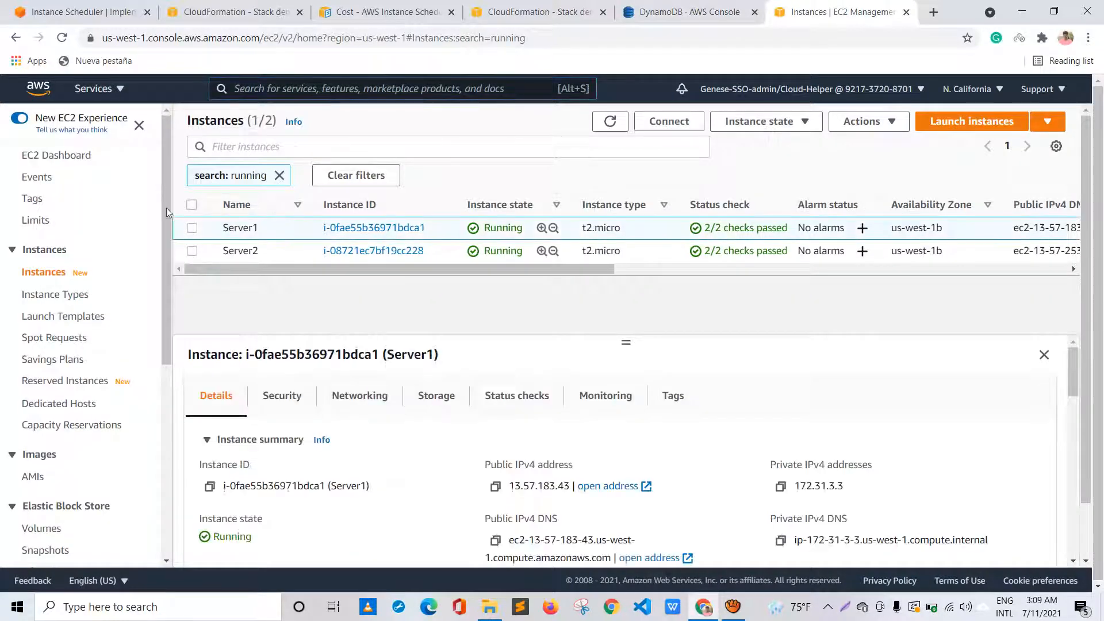
click(672, 395)
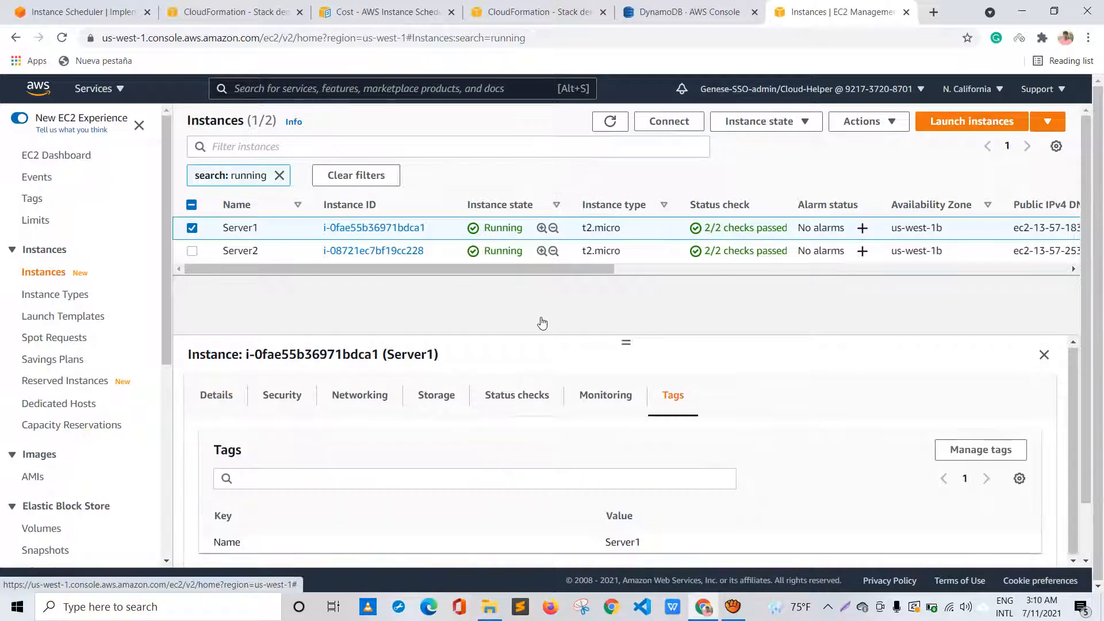
click(980, 450)
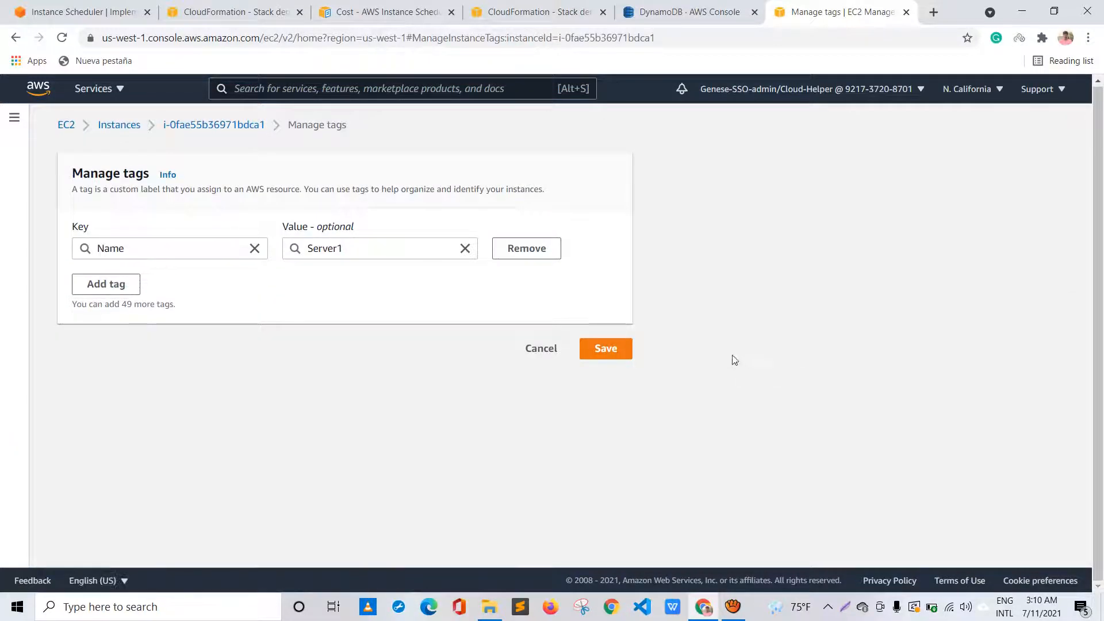
click(103, 285)
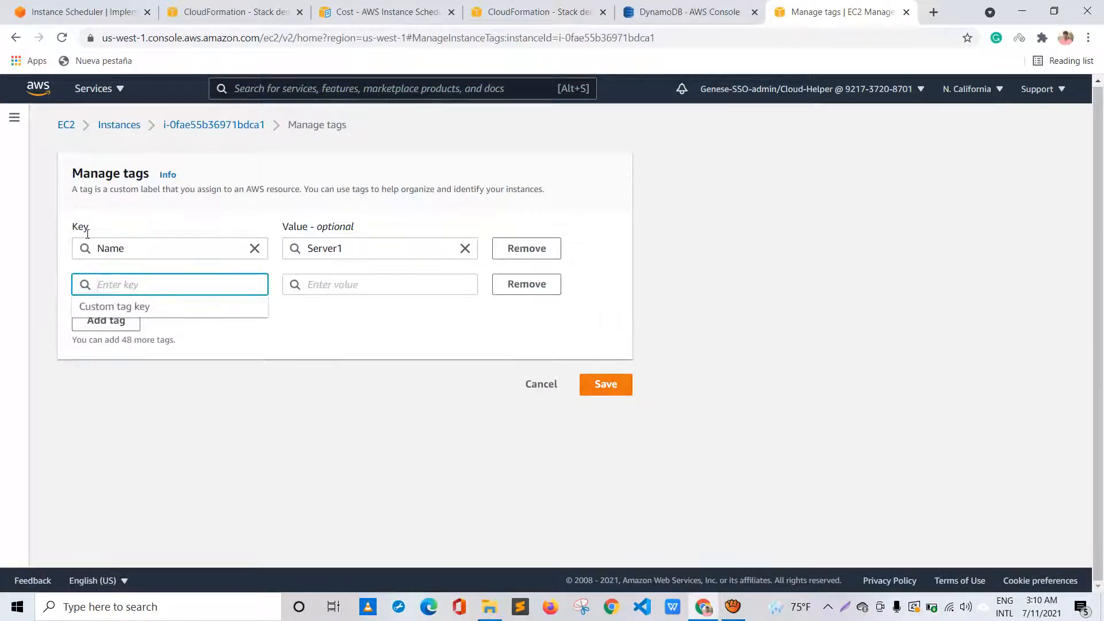
text(Schedule)
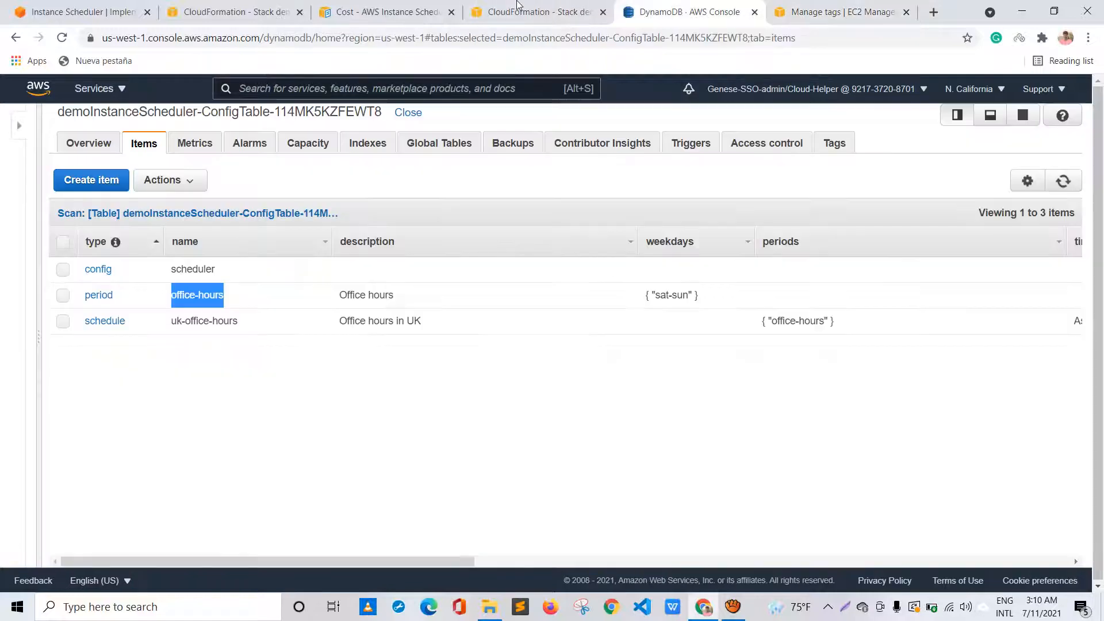
Check the new tag key against the tagname attribute of the scheduler config item in the DynamoDB table, and return to the tag editor.
click(644, 9)
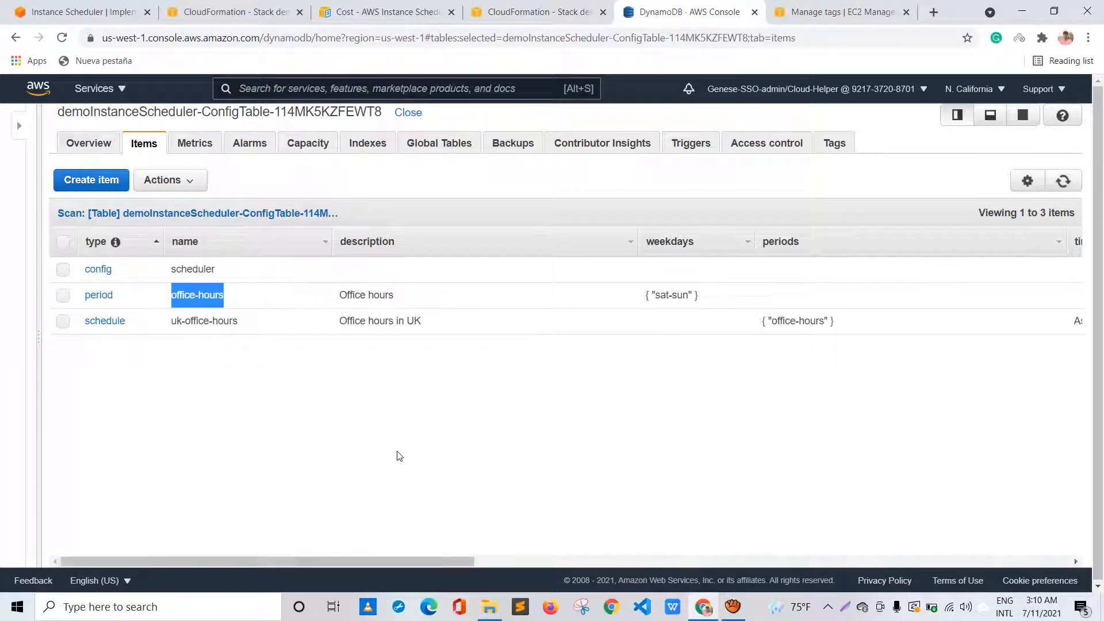
scroll(401, 457, right, 10)
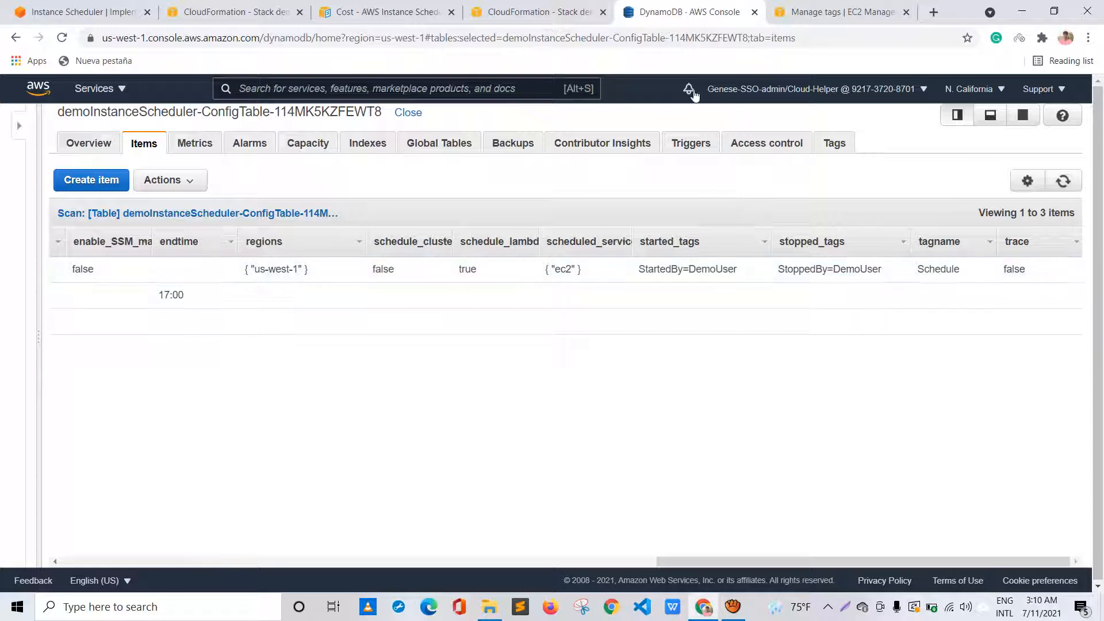
key(ctrl+Tab)
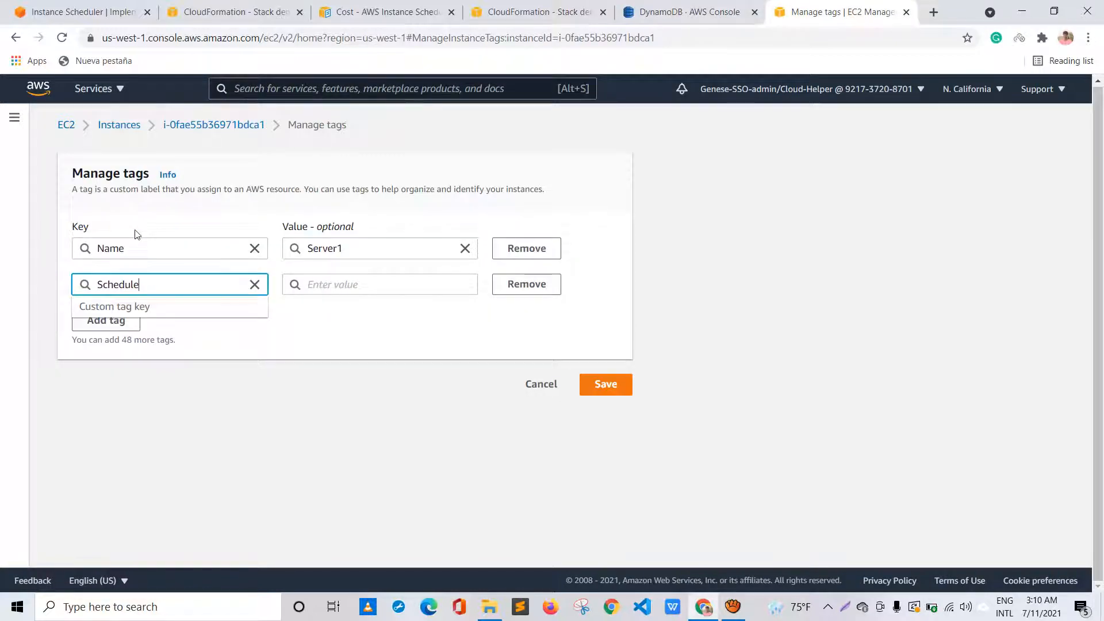
Look up the schedule item's name in the config table, enter uk-office-hours as Server1's Schedule tag value, and save the tags.
key(Tab)
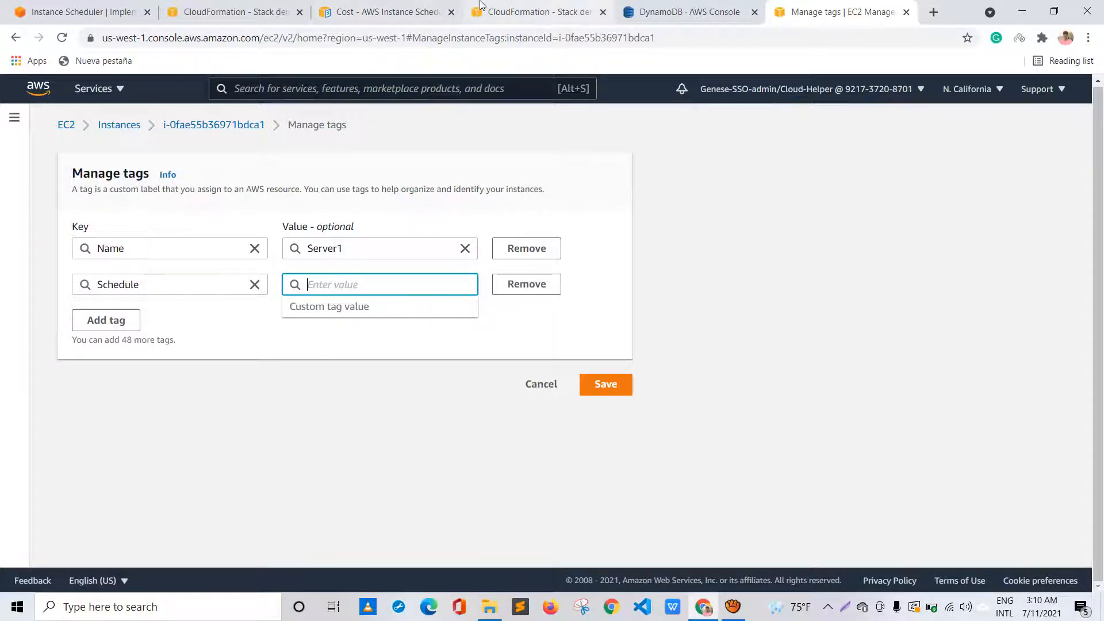
key(ctrl+shift+Tab)
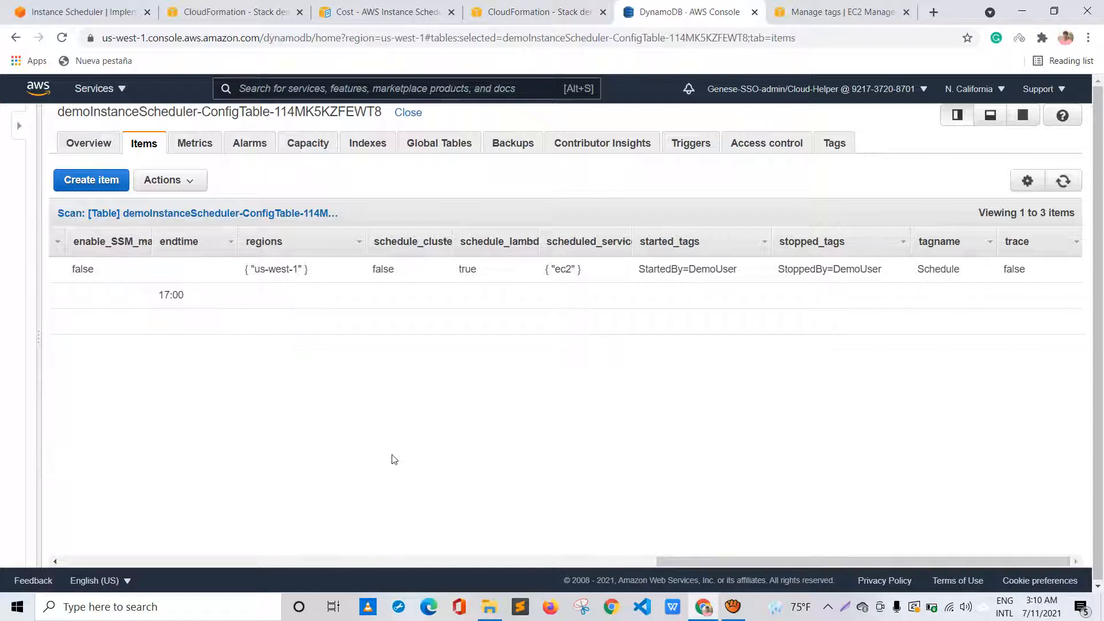
scroll(384, 456, left, 5)
scroll(384, 456, left, 5)
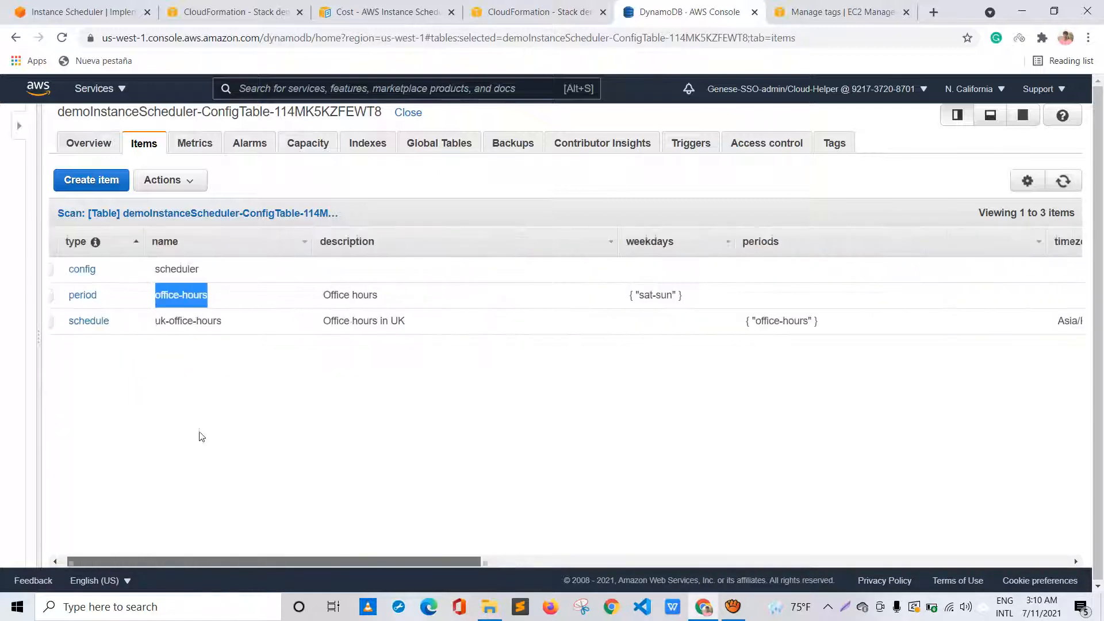
drag(333, 321, 121, 265)
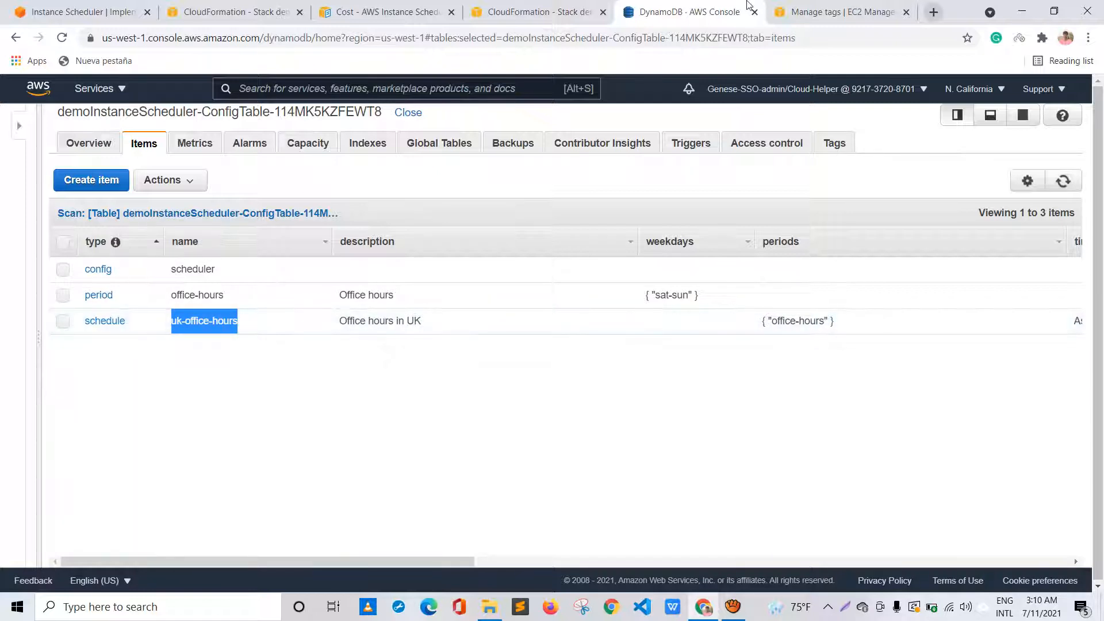
click(840, 12)
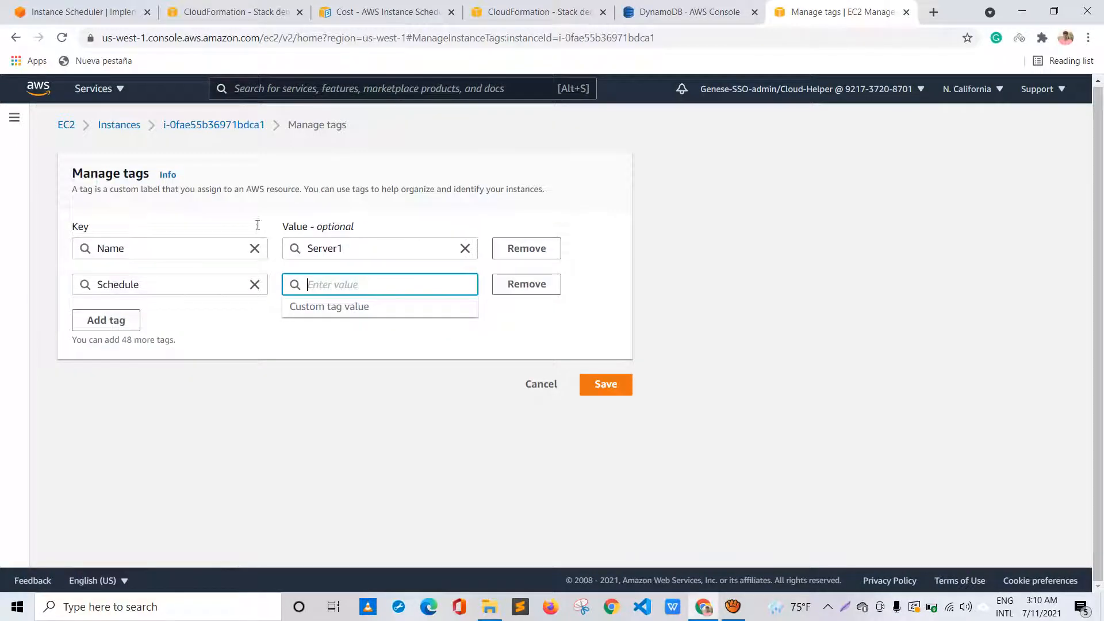
text(uk-office-hours)
key(Return)
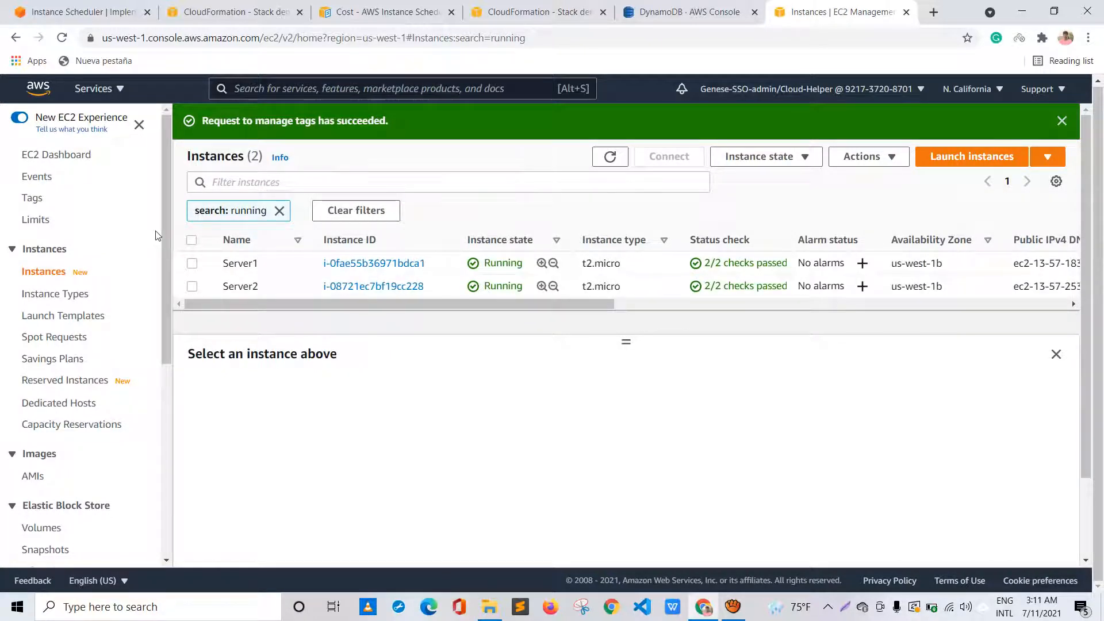
Add a tag with key Schedule and value uk-office-hours to the Server2 instance and save it.
click(258, 286)
click(672, 395)
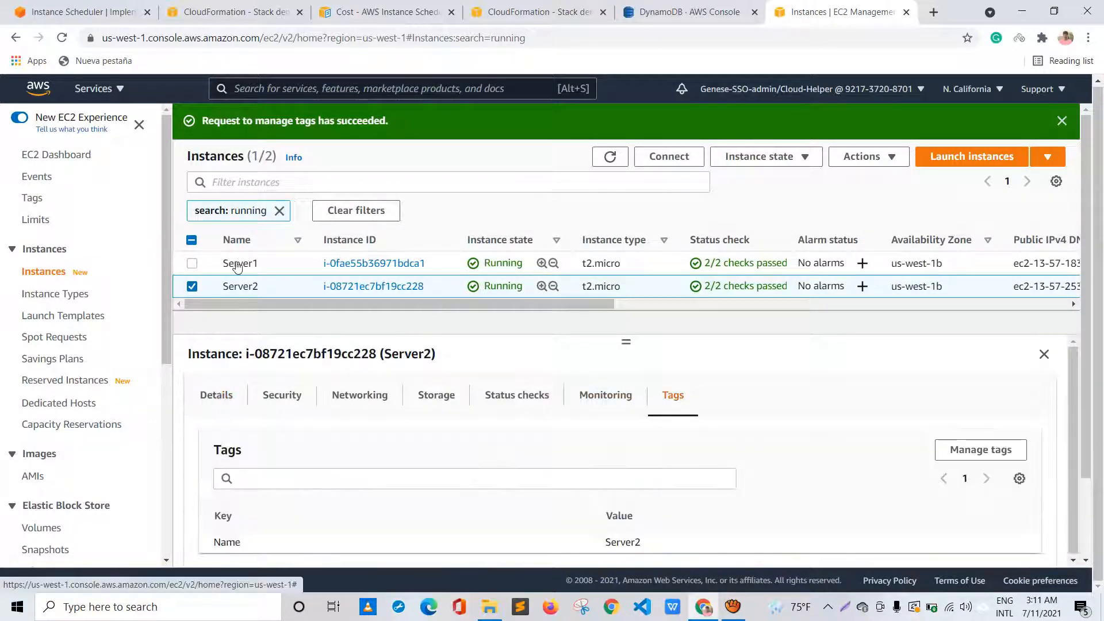
click(980, 450)
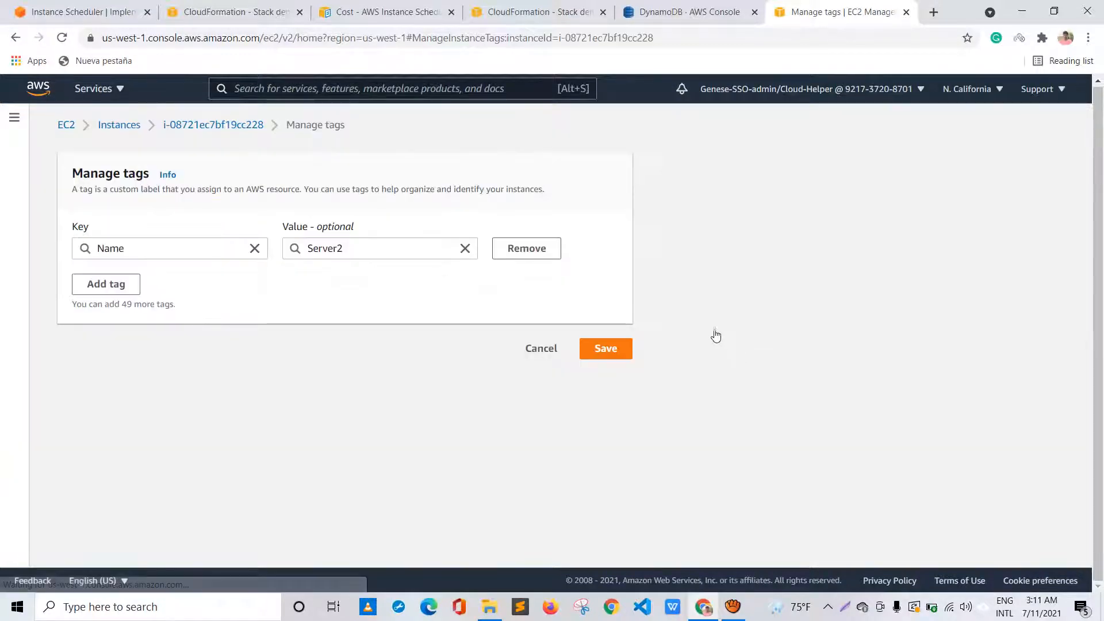
click(106, 284)
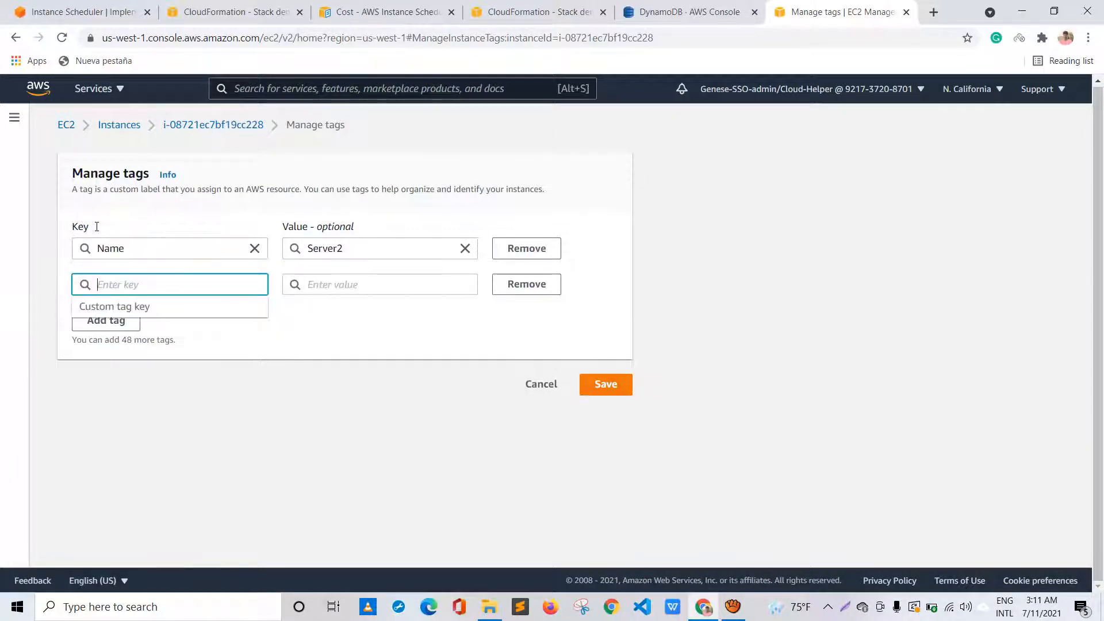
text(Schedule)
key(Tab)
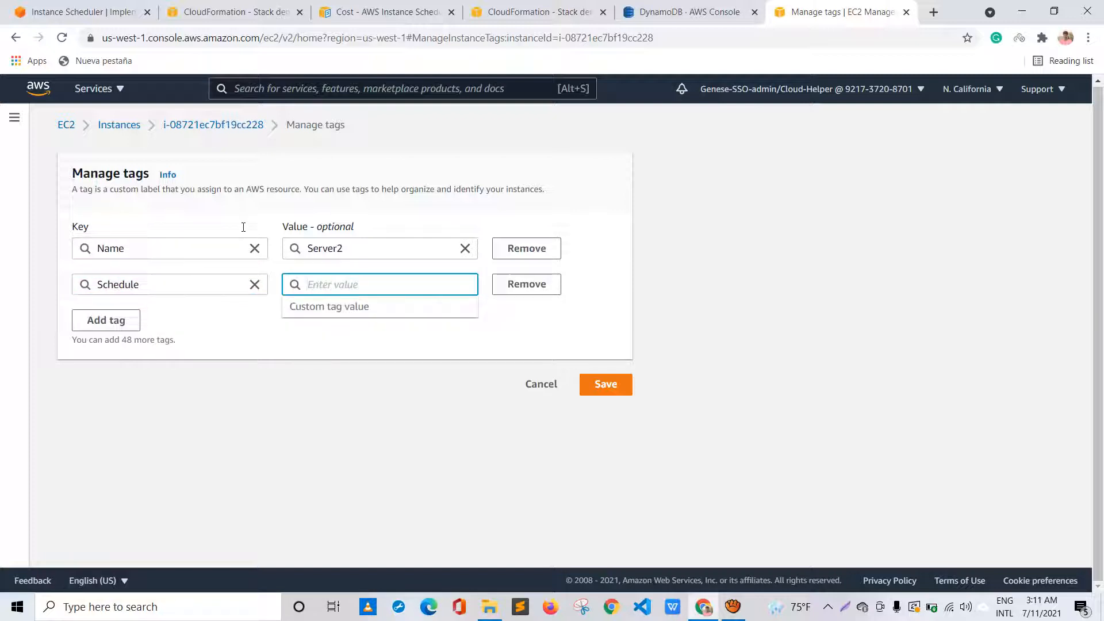
text(uk-office-hours)
key(Return)
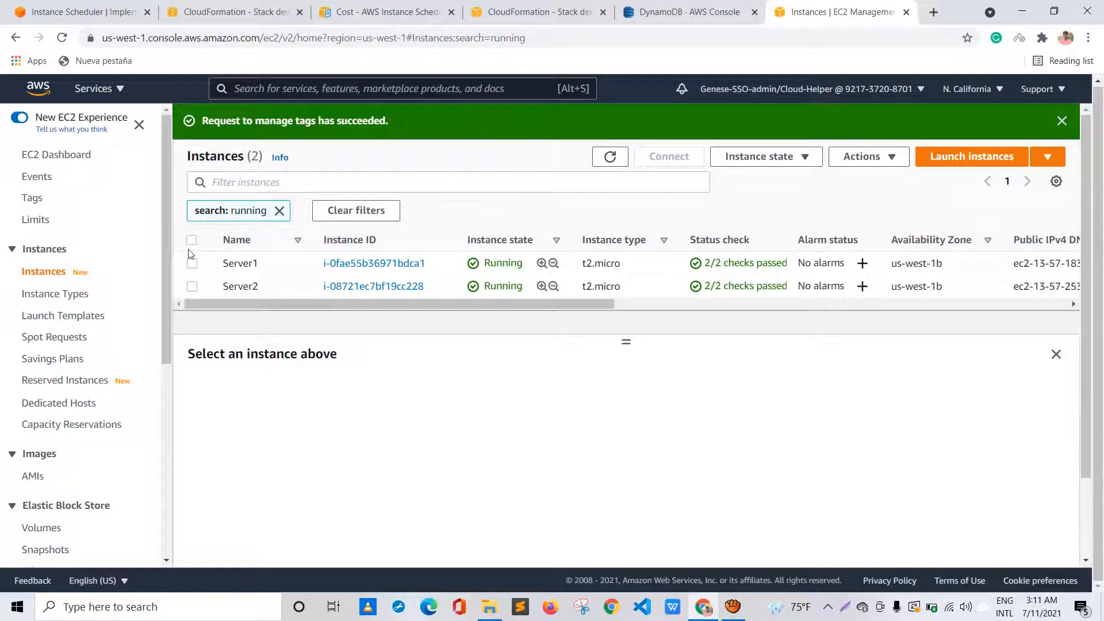
Review the saved tags of Server2 and Server1 in the instance details.
click(192, 286)
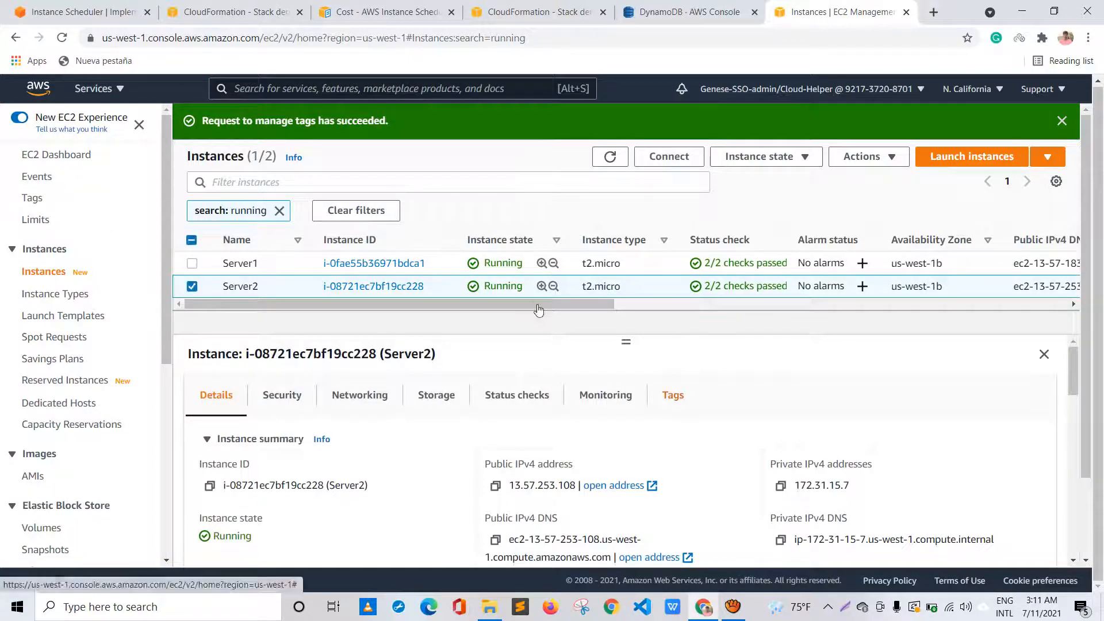
click(672, 395)
scroll(631, 396, down, 1)
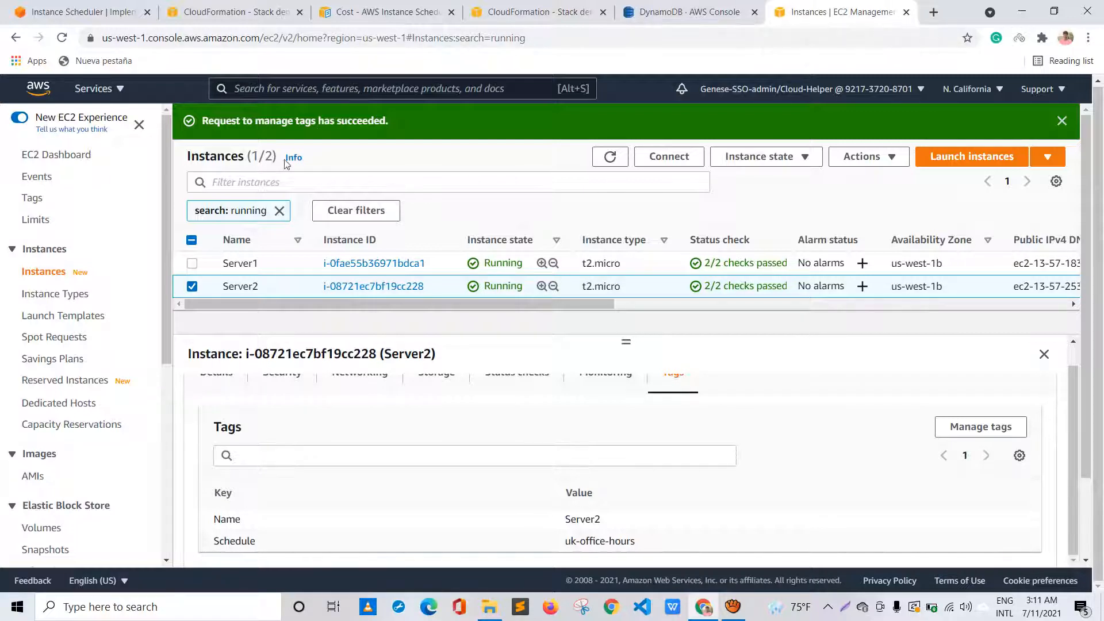
click(192, 262)
click(192, 286)
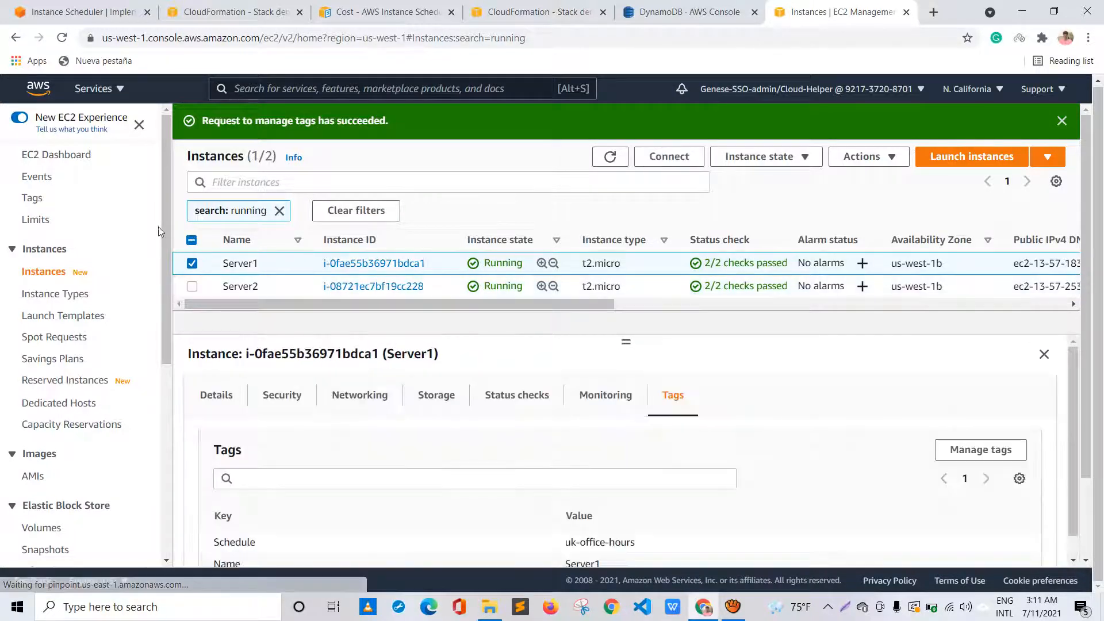
scroll(712, 339, down, 1)
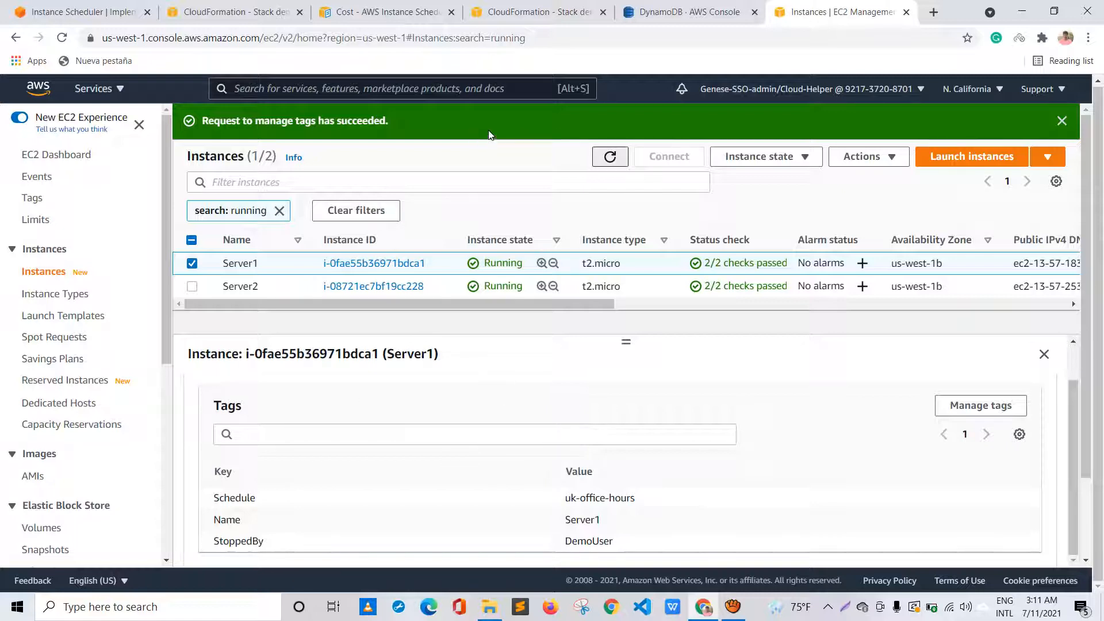
Refresh the EC2 instances list to check both servers' states, and inspect the Schedule tag on Server1.
click(610, 156)
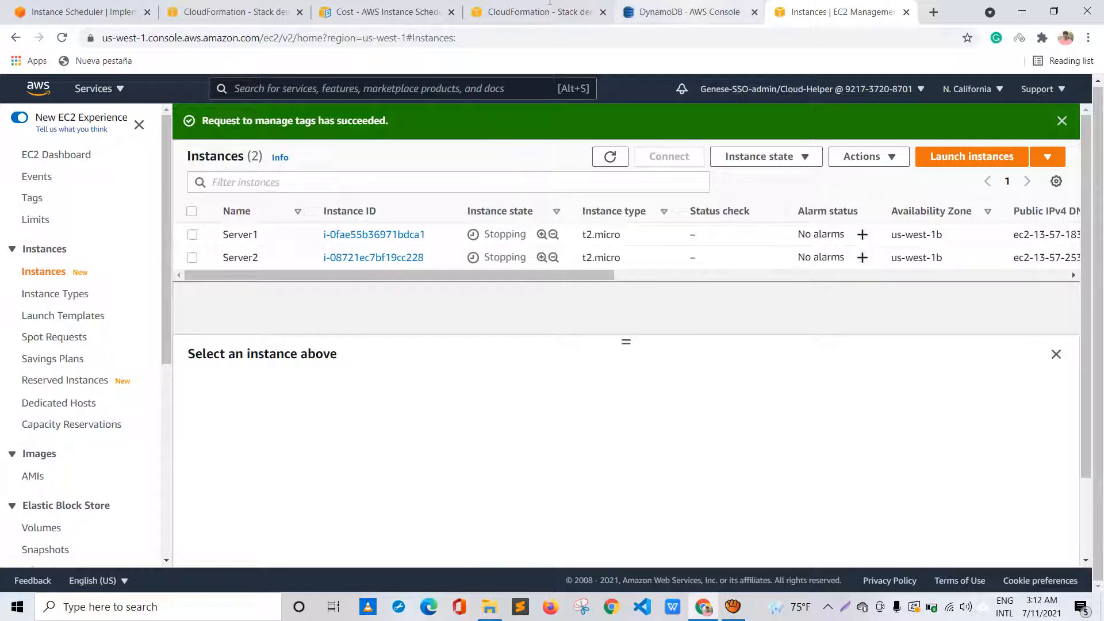
click(684, 12)
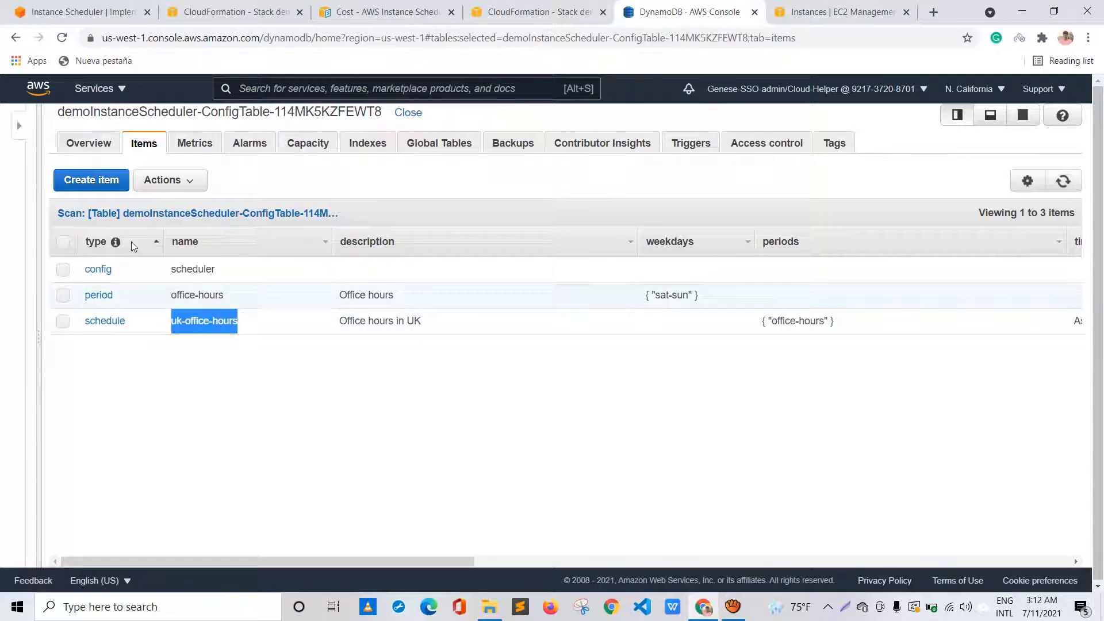
click(839, 11)
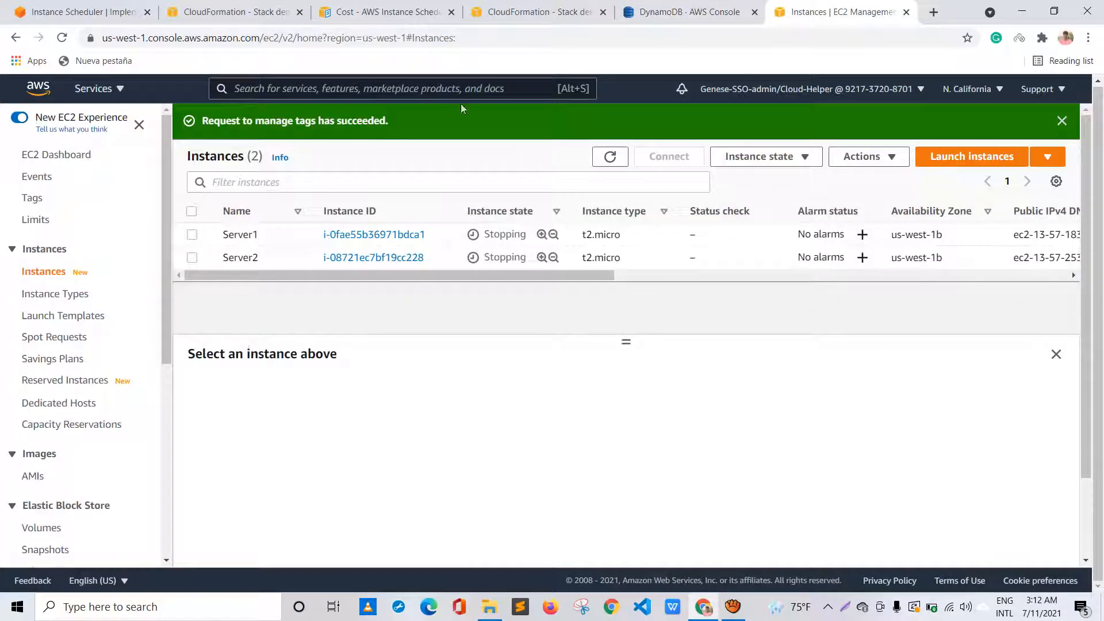
click(192, 234)
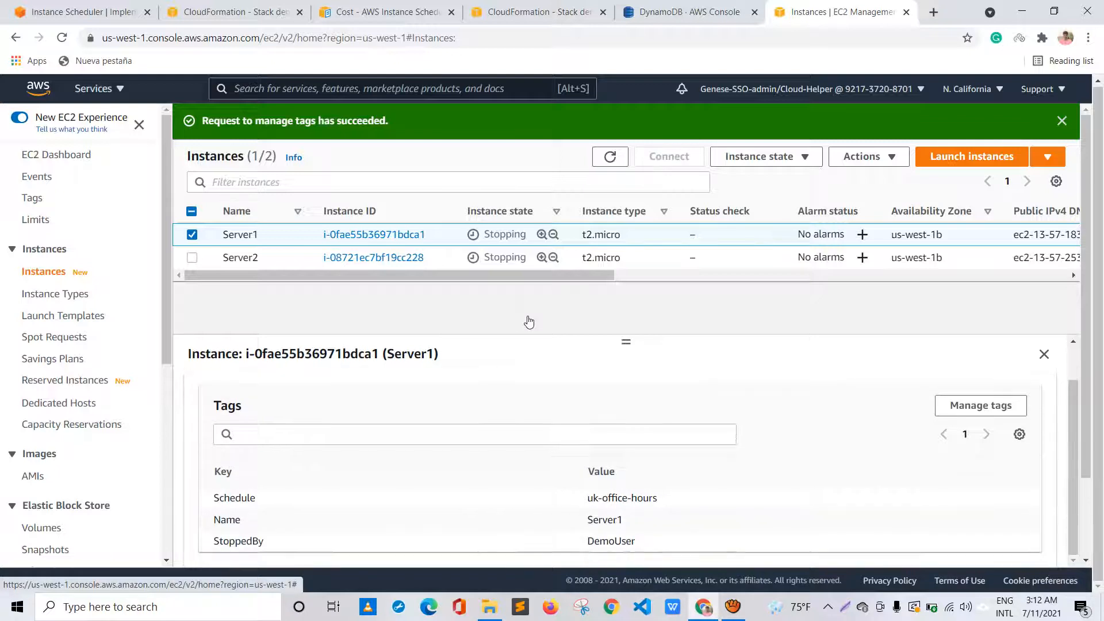
drag(255, 498, 161, 412)
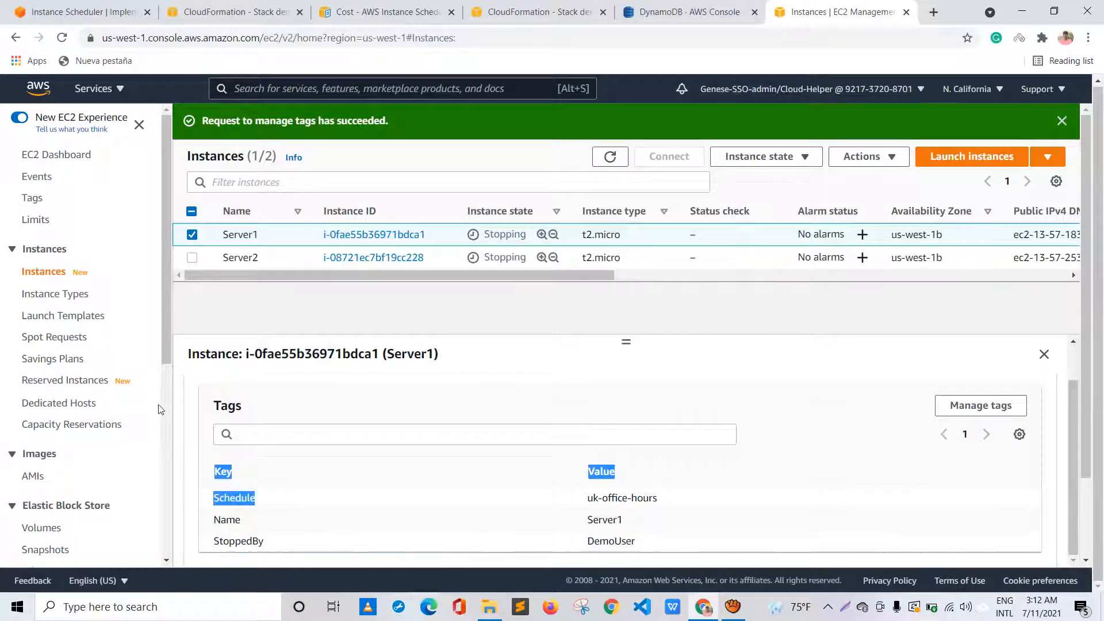
click(220, 396)
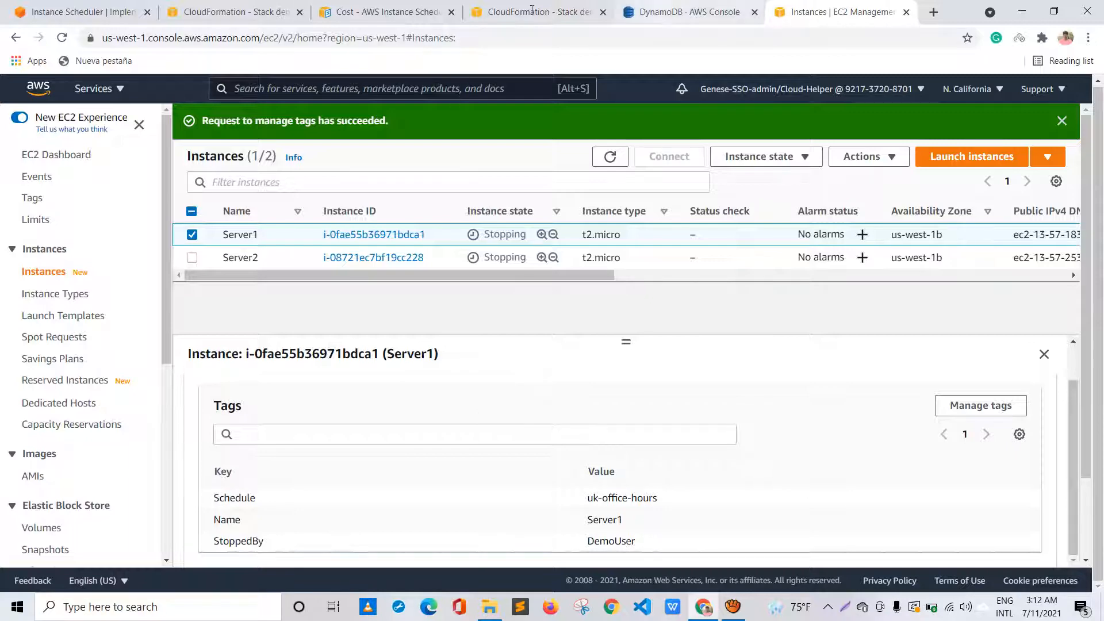
Trace the uk-office-hours schedule item in the DynamoDB config table through its periods attribute to the office-hours period item.
click(684, 11)
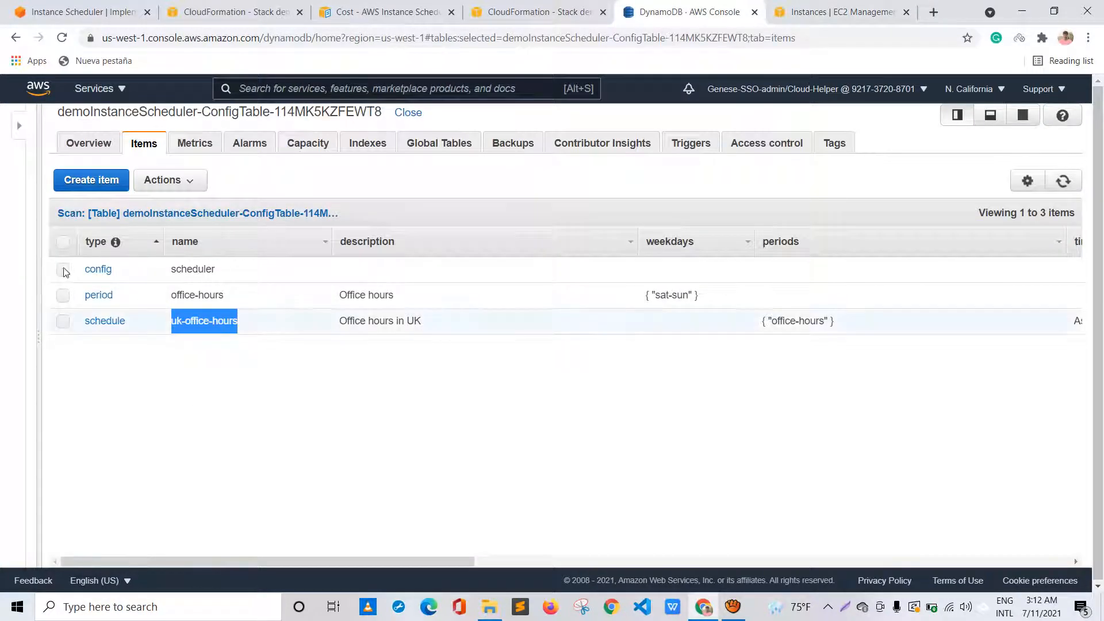
drag(135, 325, 68, 326)
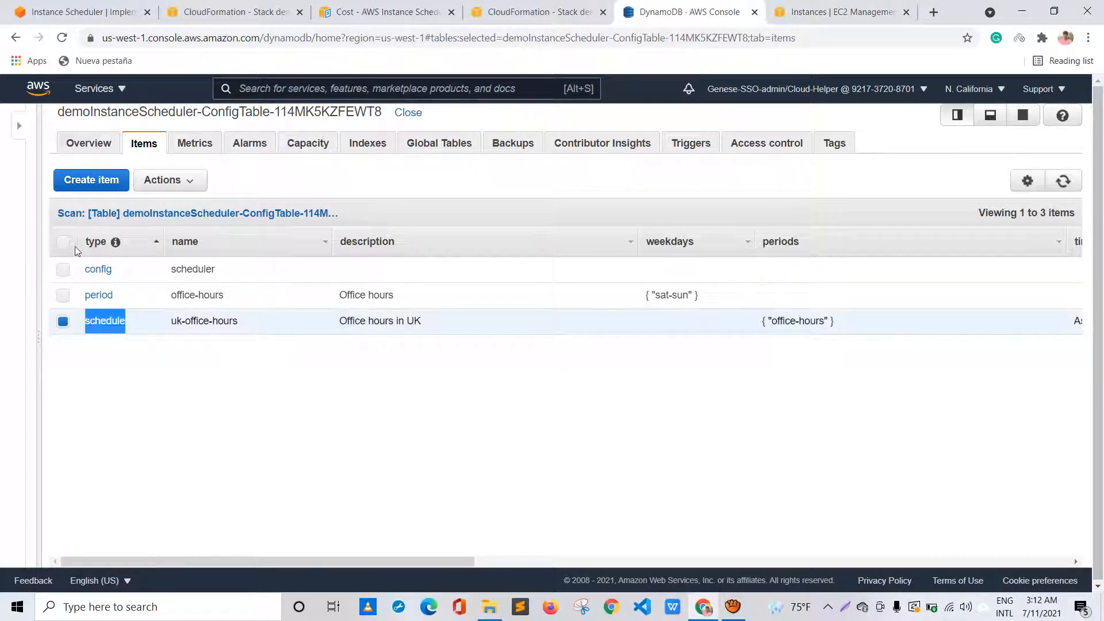
drag(238, 320, 171, 321)
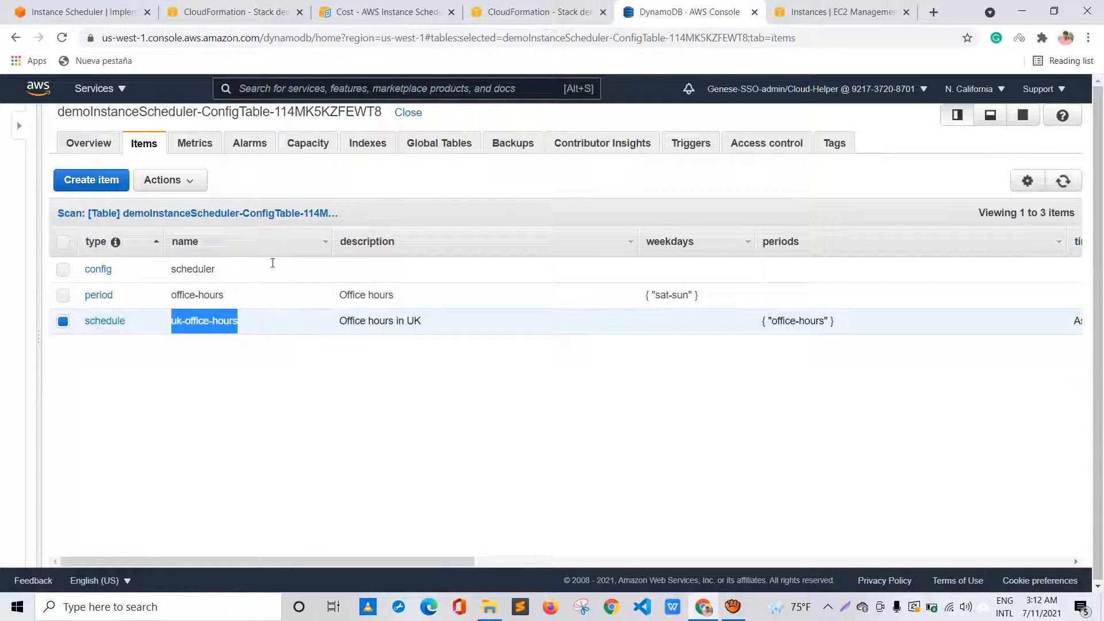
drag(833, 321, 762, 320)
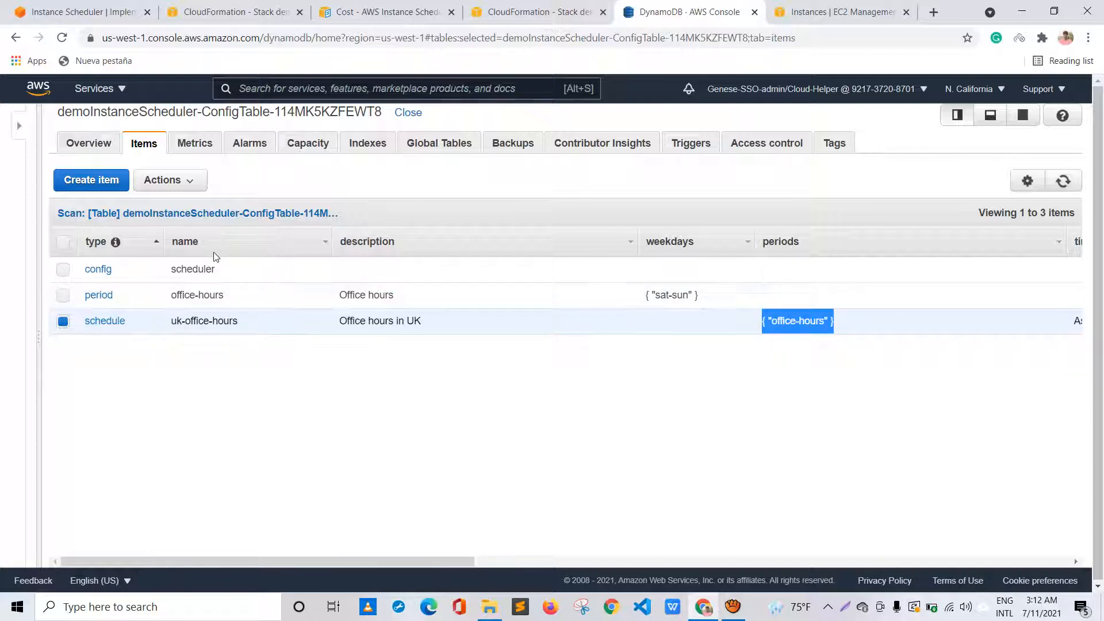
click(192, 240)
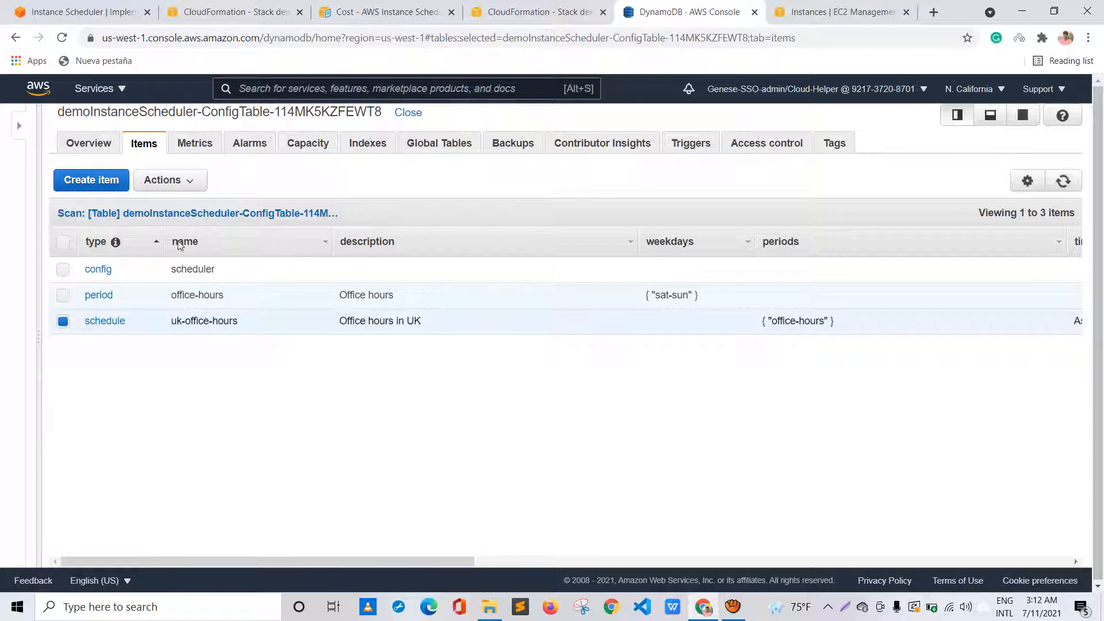
key(Up)
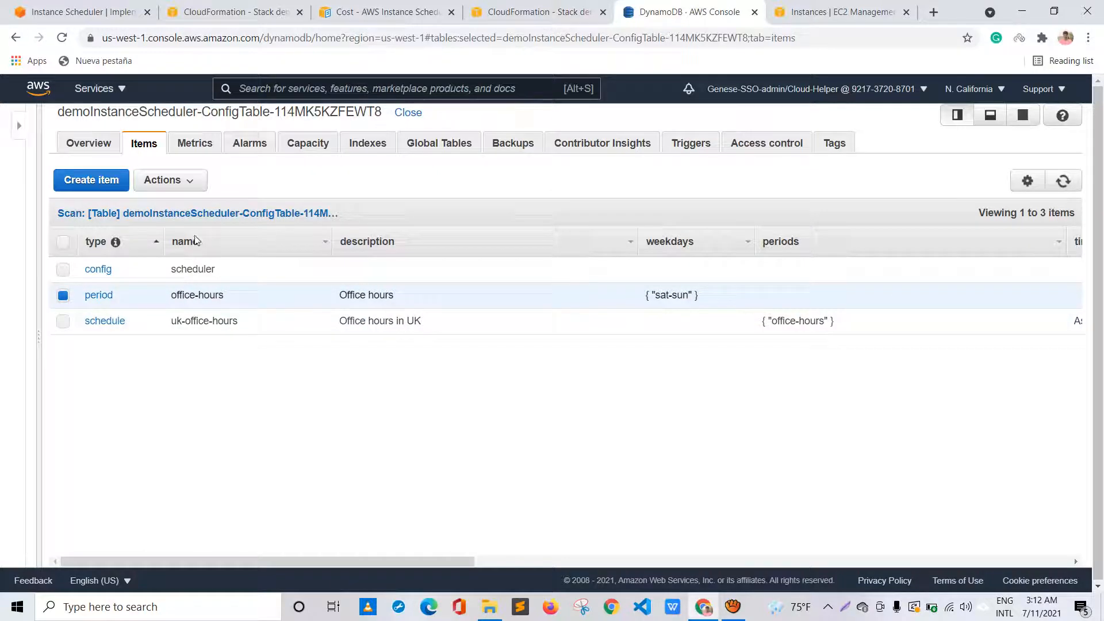
Check the office-hours period's begintime and endtime in the DynamoDB config table against the instance states in the EC2 list.
drag(184, 242, 127, 229)
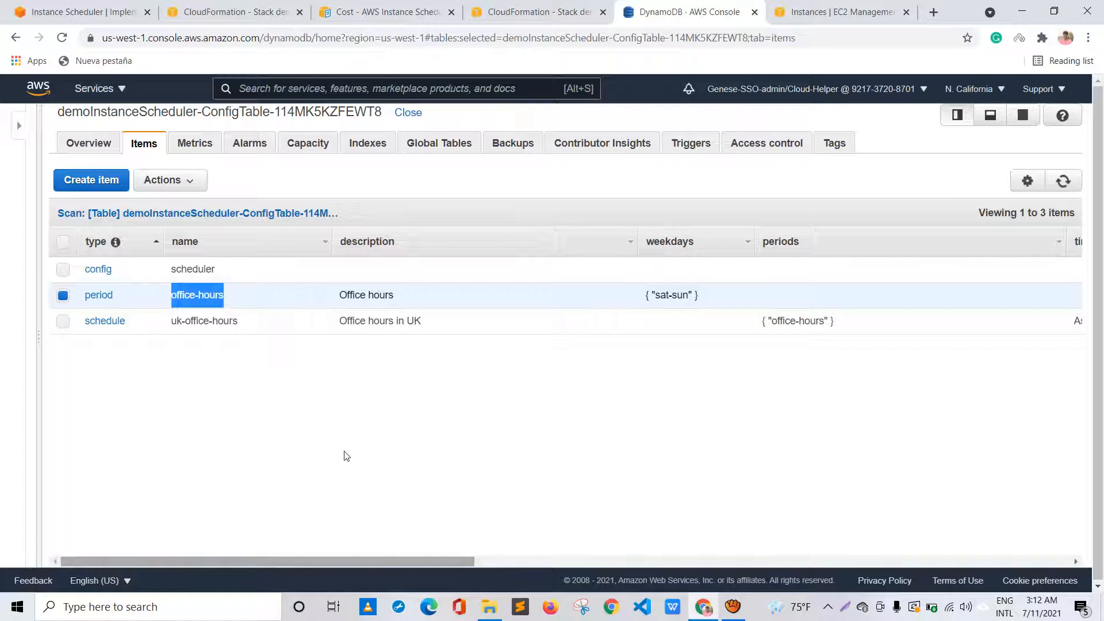
scroll(448, 451, right, 10)
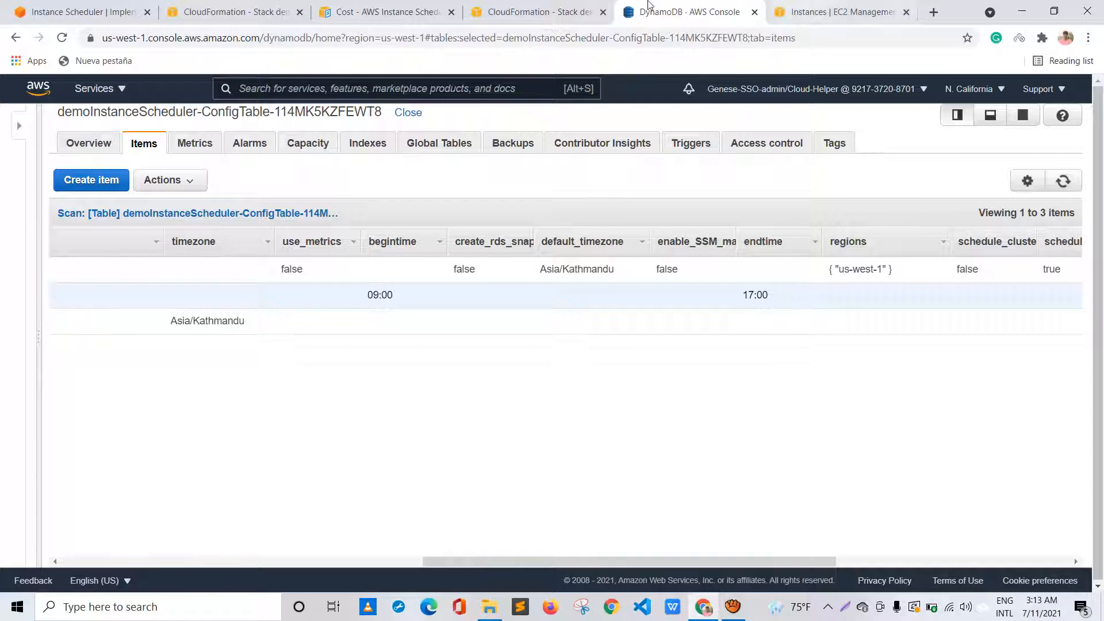
click(834, 11)
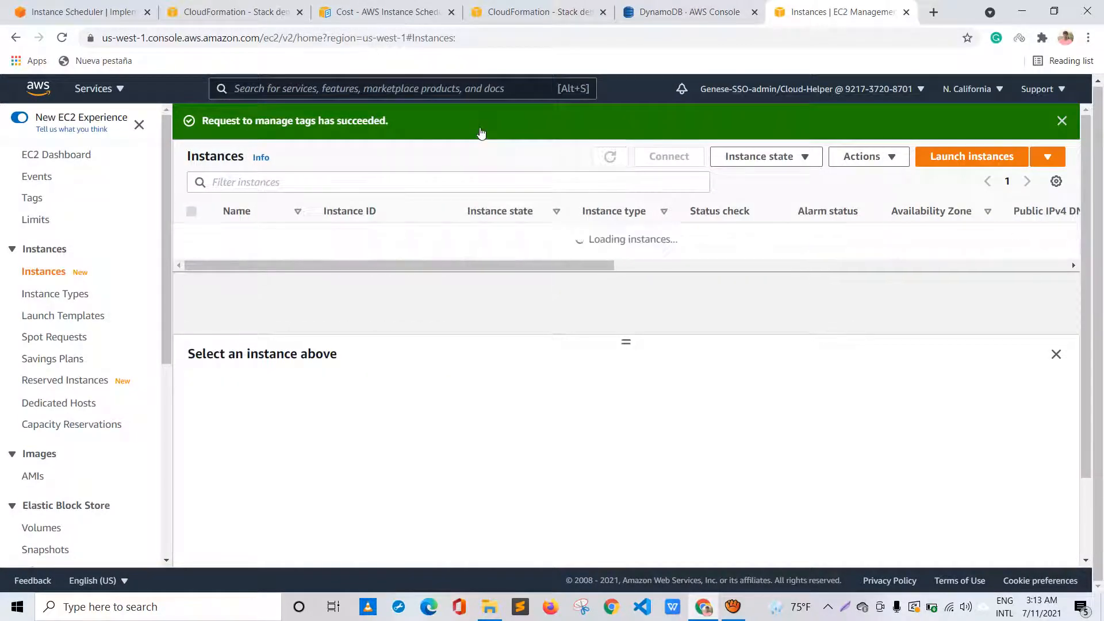
click(638, 8)
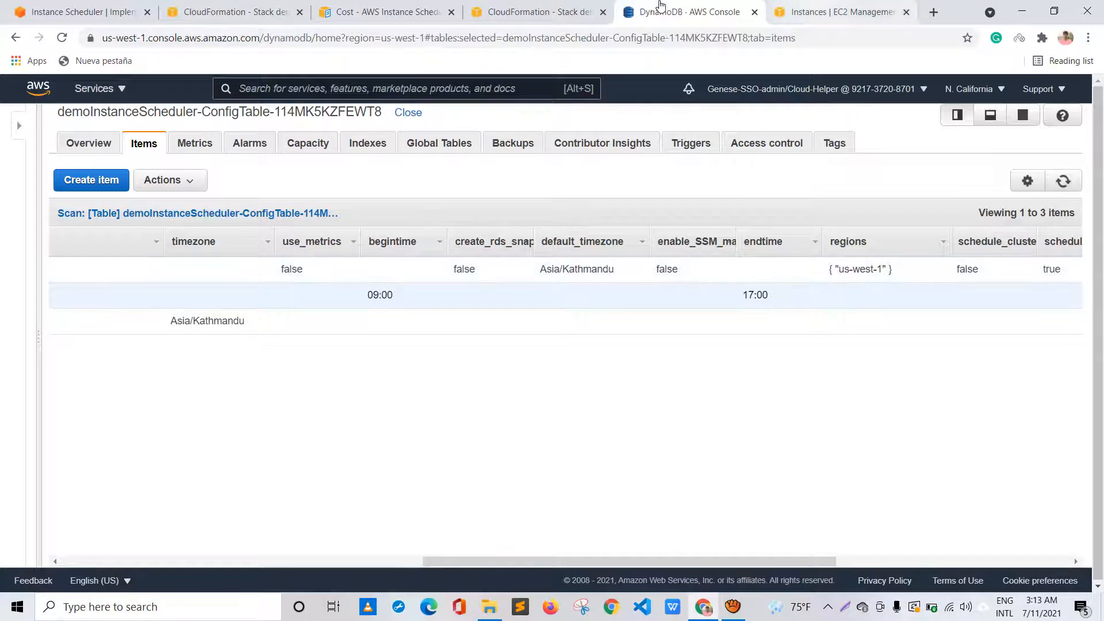
click(839, 11)
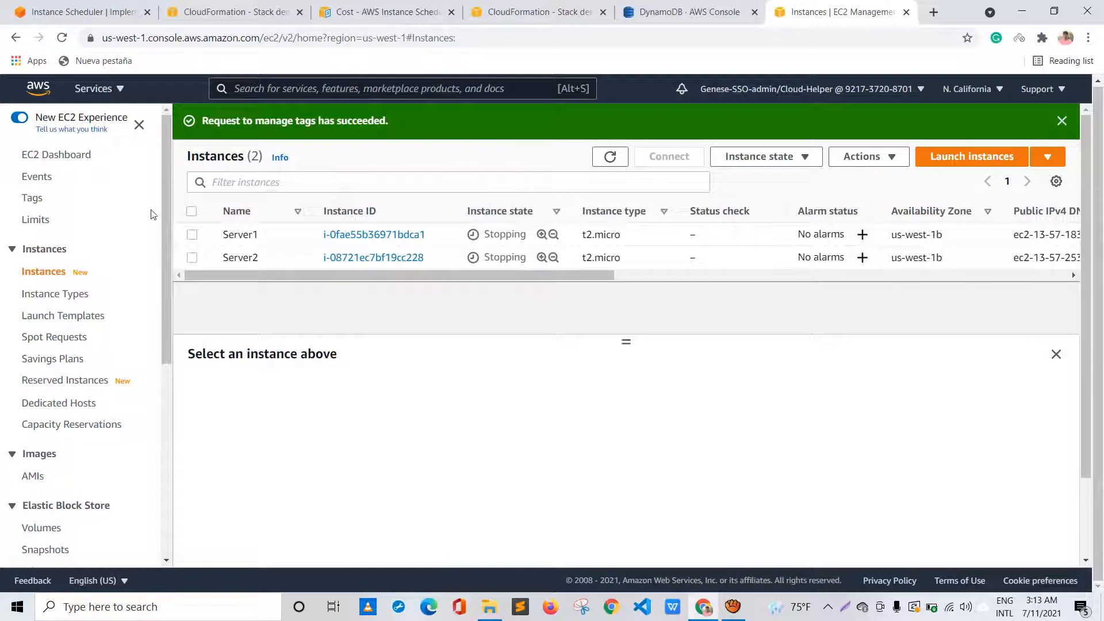
Open Server1's tags in the EC2 instance details and inspect its StoppedBy tag.
click(192, 235)
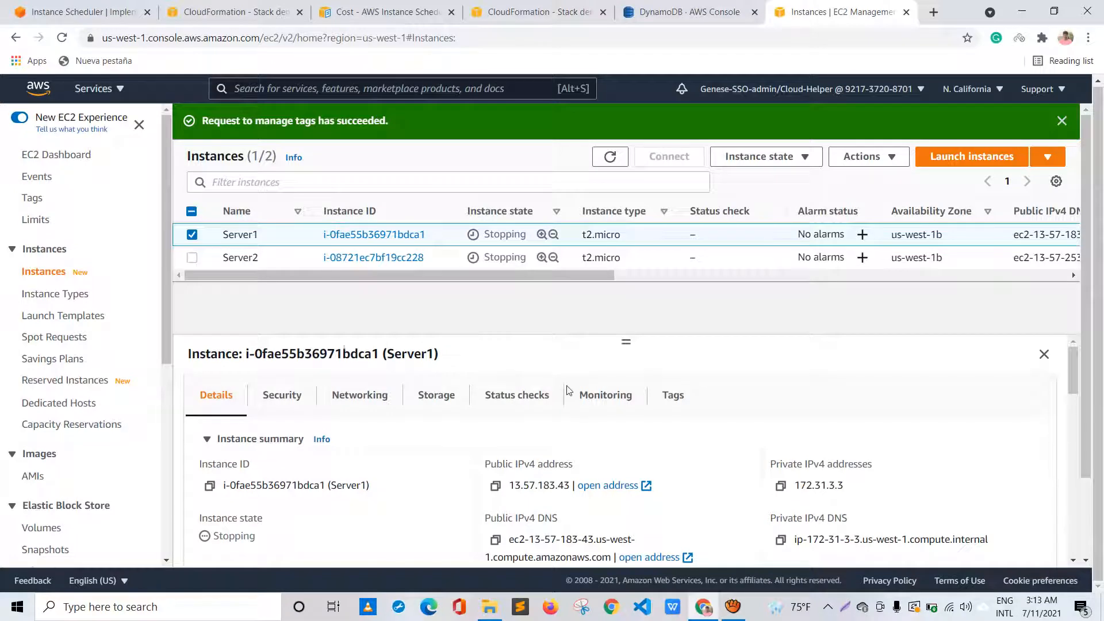
click(673, 395)
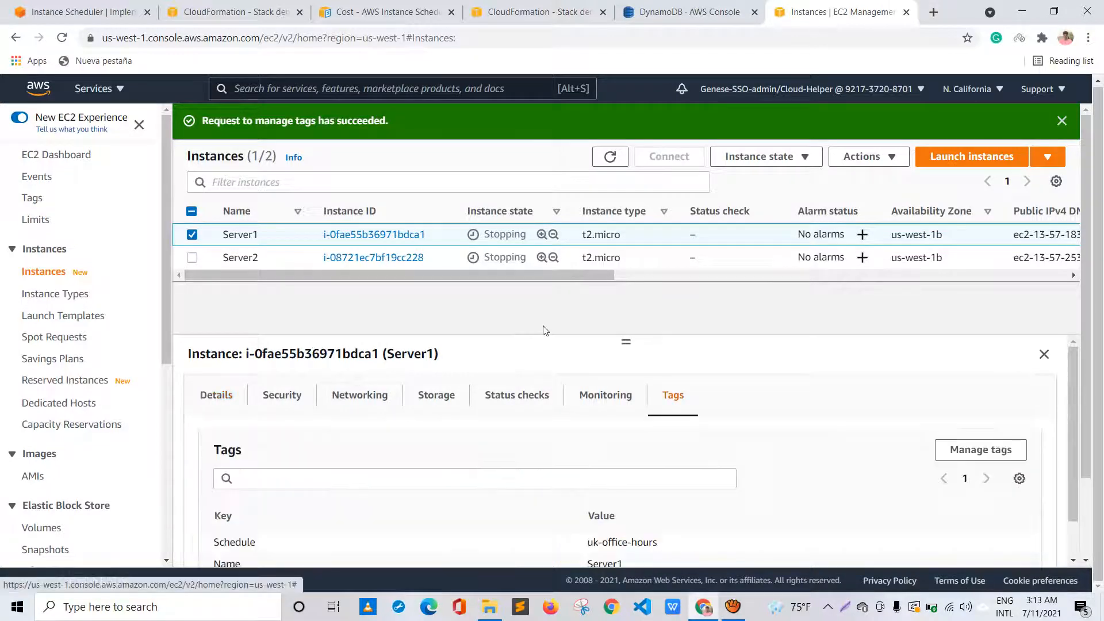
scroll(673, 395, down, 1)
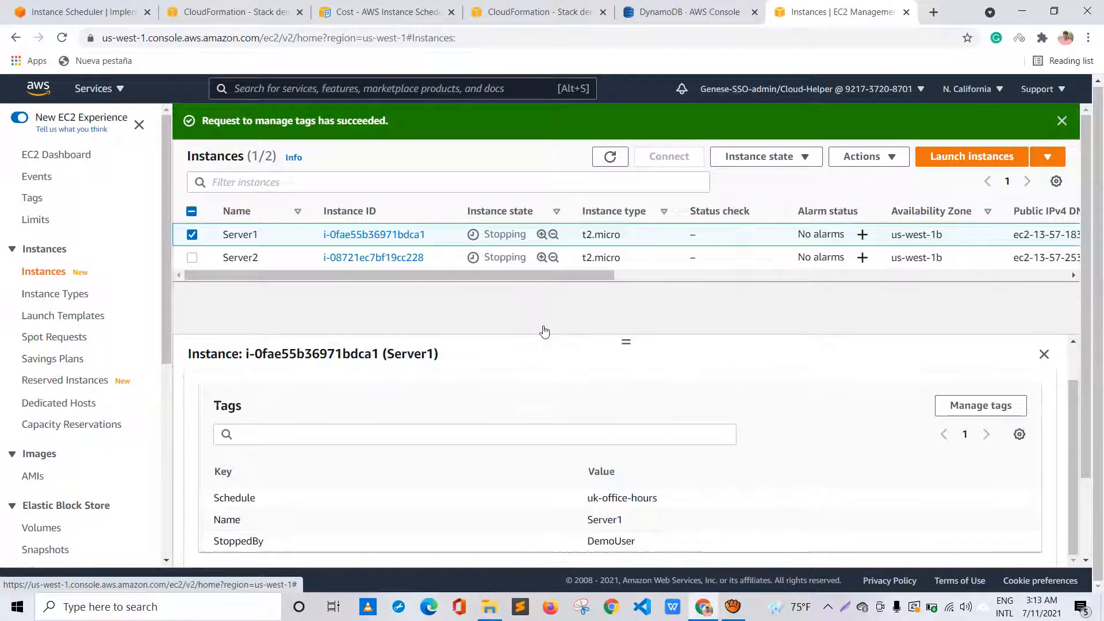
drag(634, 541, 613, 541)
drag(494, 439, 543, 444)
click(526, 440)
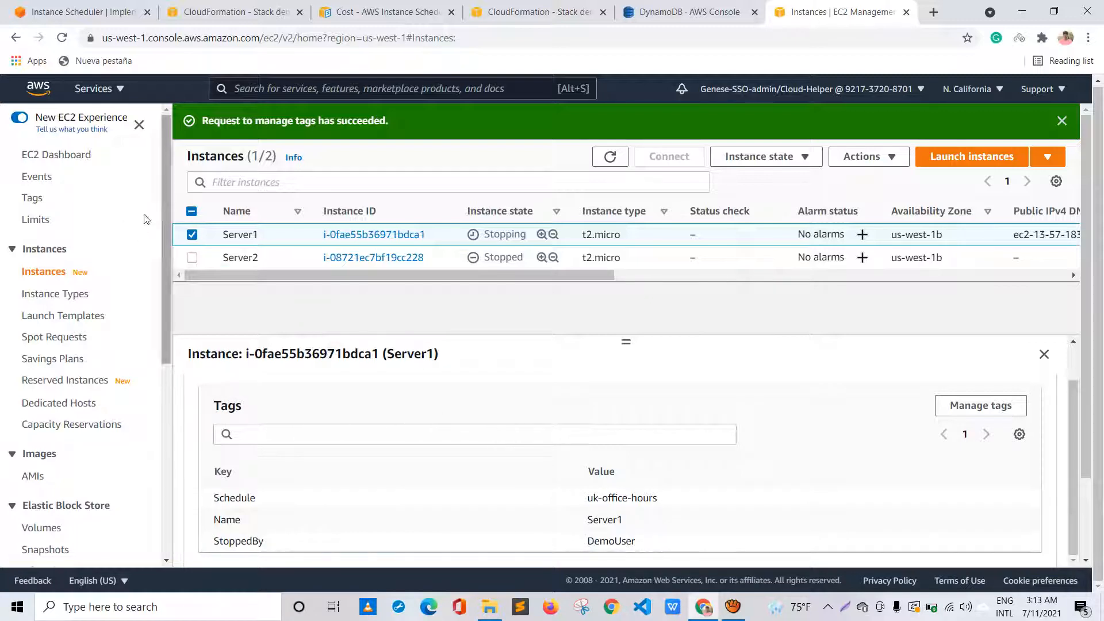
Switch the instance selection from Server1 to Server2 and inspect Server2's StoppedBy tag.
click(192, 258)
click(192, 234)
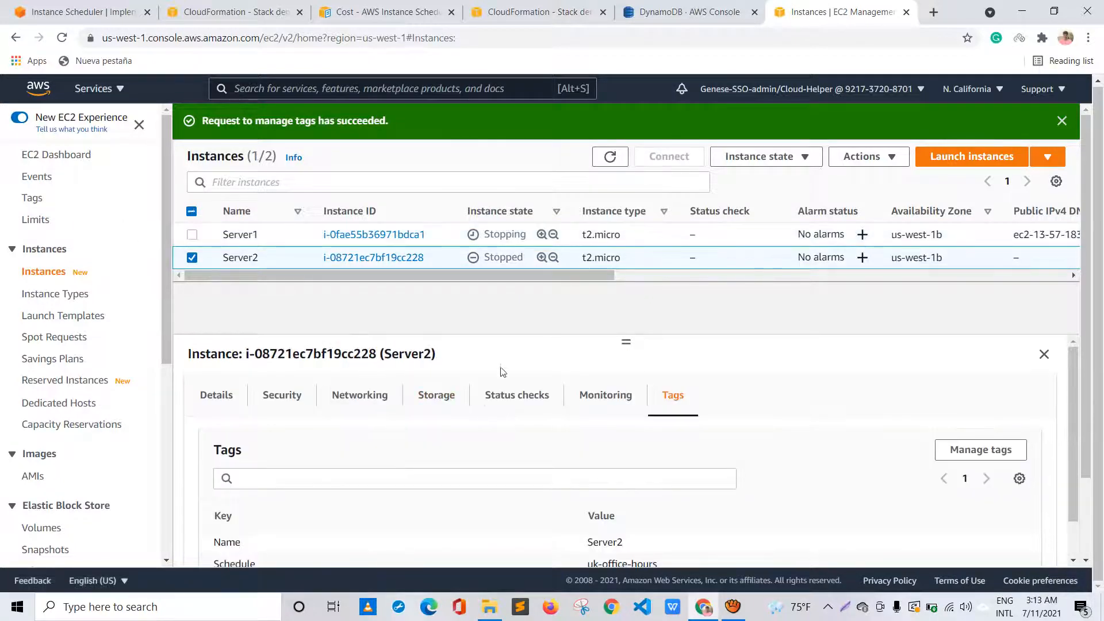
scroll(502, 372, down, 1)
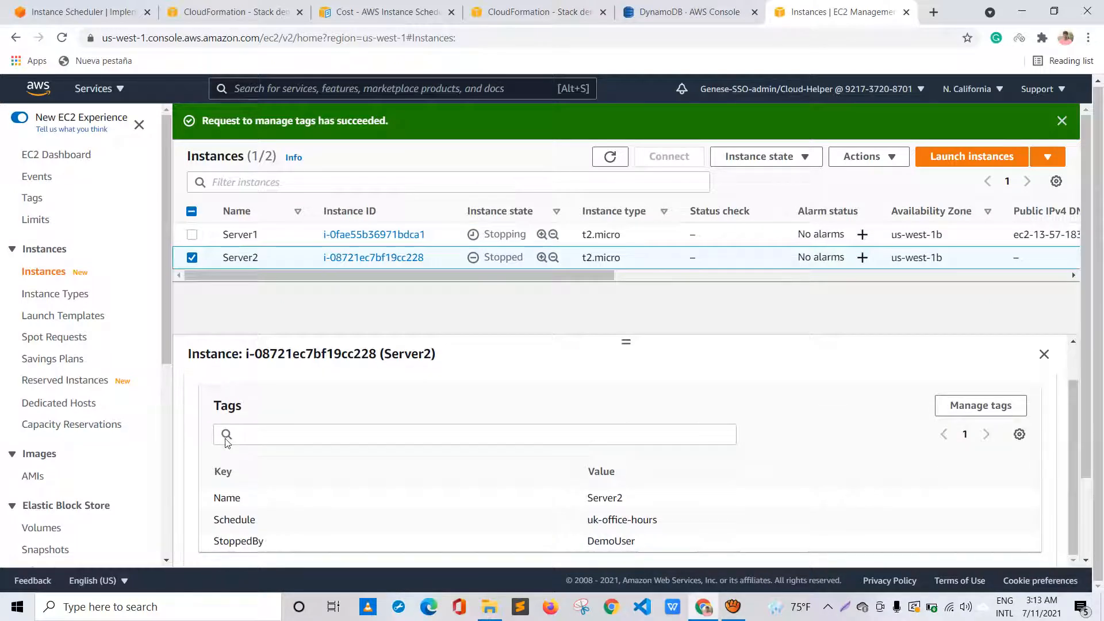
drag(264, 540, 213, 541)
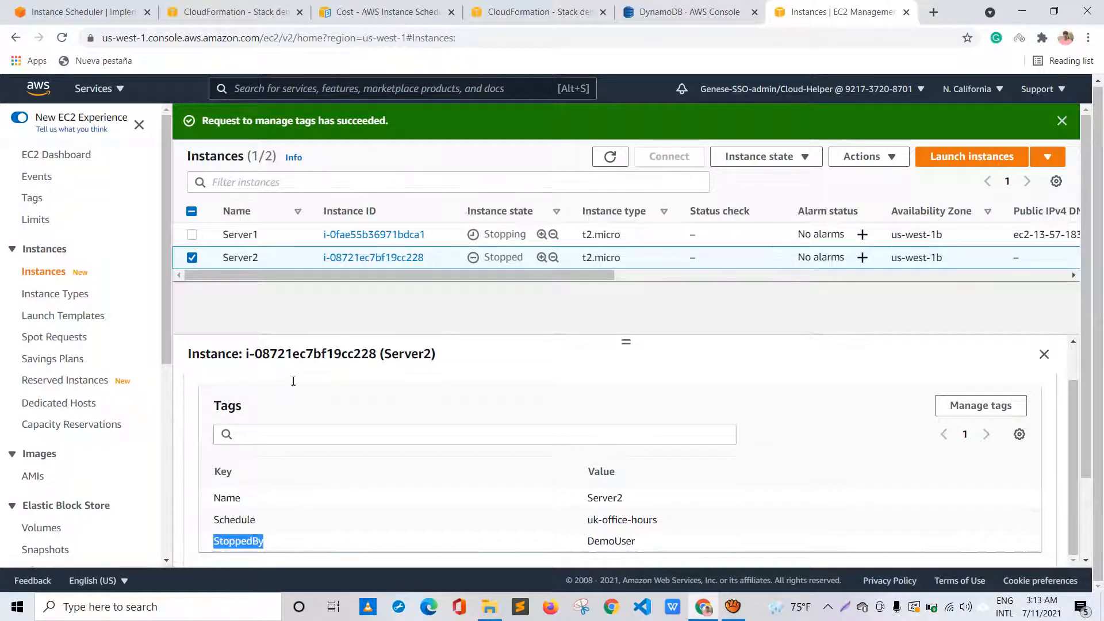
click(544, 260)
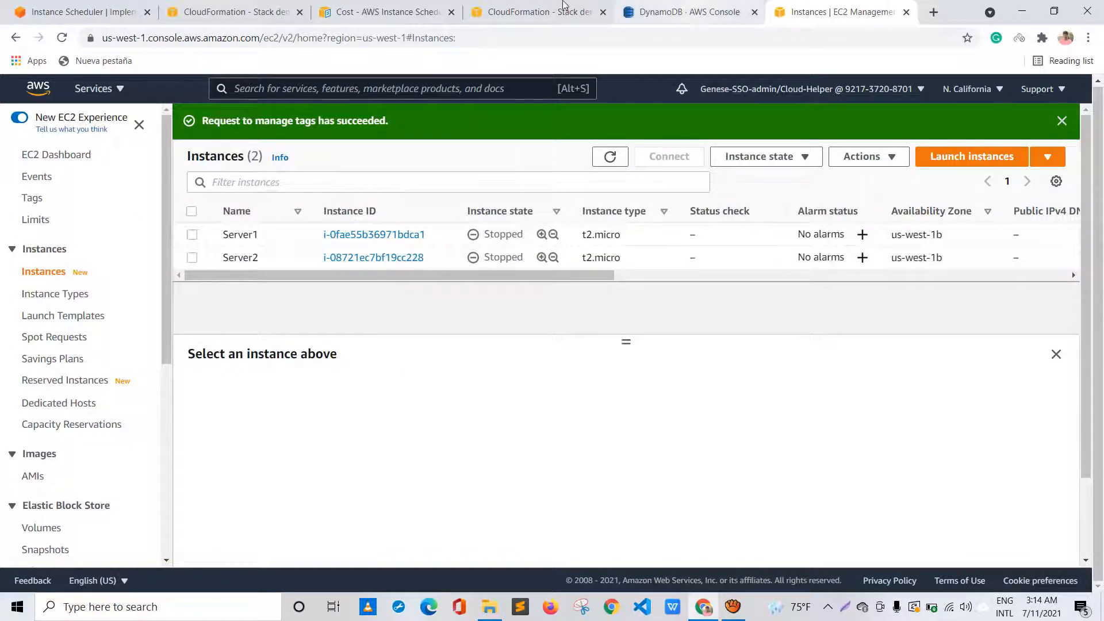
Set the office-hours period's begintime to 03:15 in the DynamoDB config table and save the change.
click(710, 10)
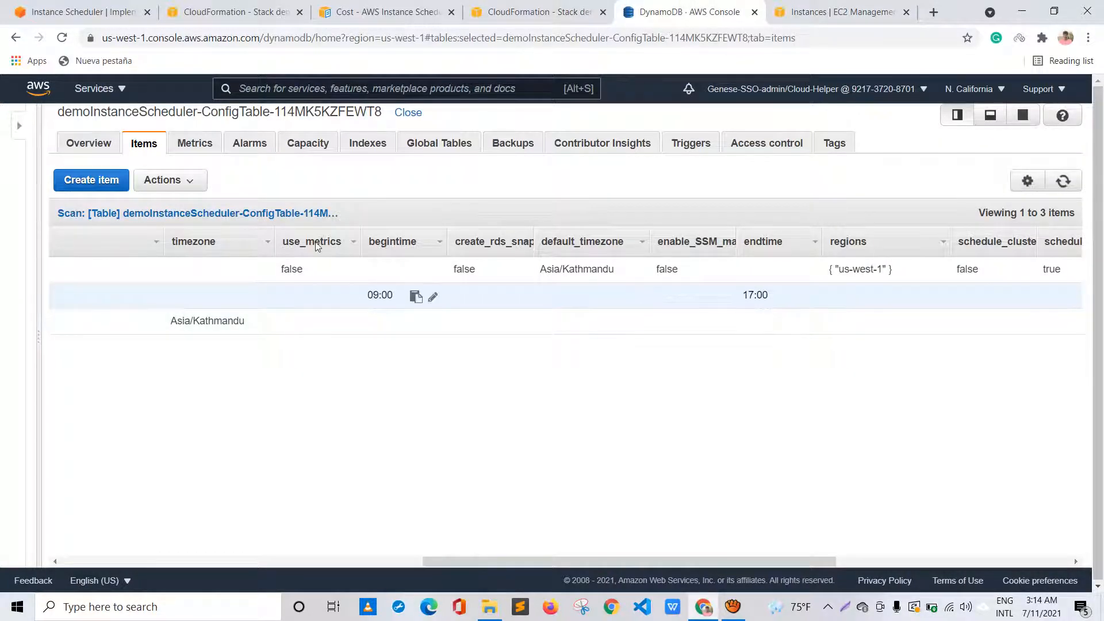
click(433, 296)
click(500, 291)
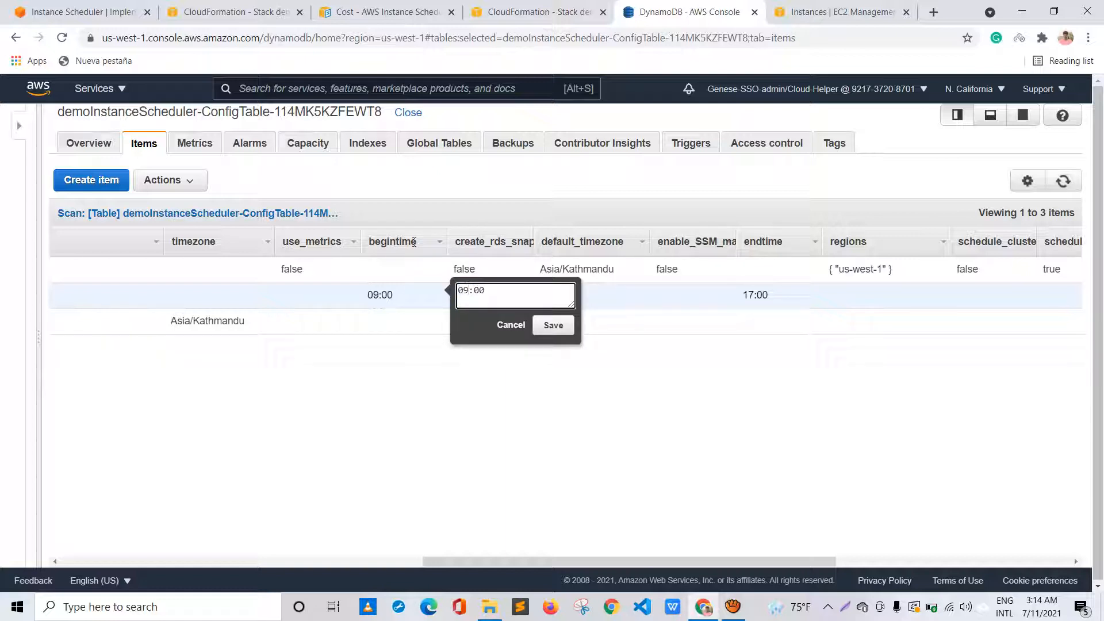
key(Left)
key(Left)
key(Left)
key(BackSpace)
text(3)
key(BackSpace)
key(BackSpace)
text(15)
click(553, 325)
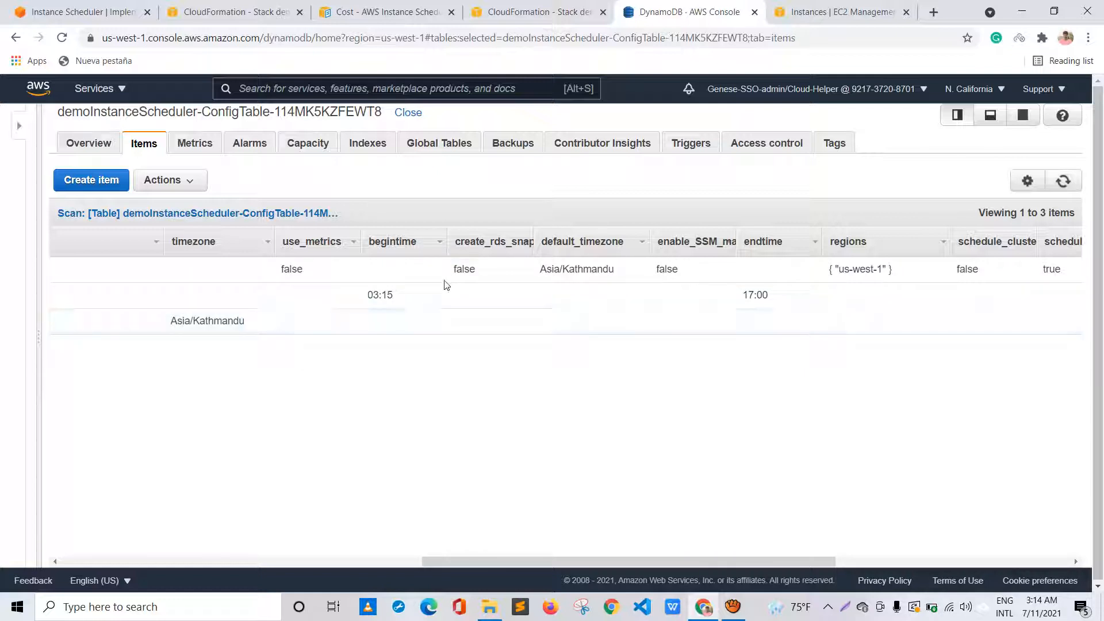
click(446, 288)
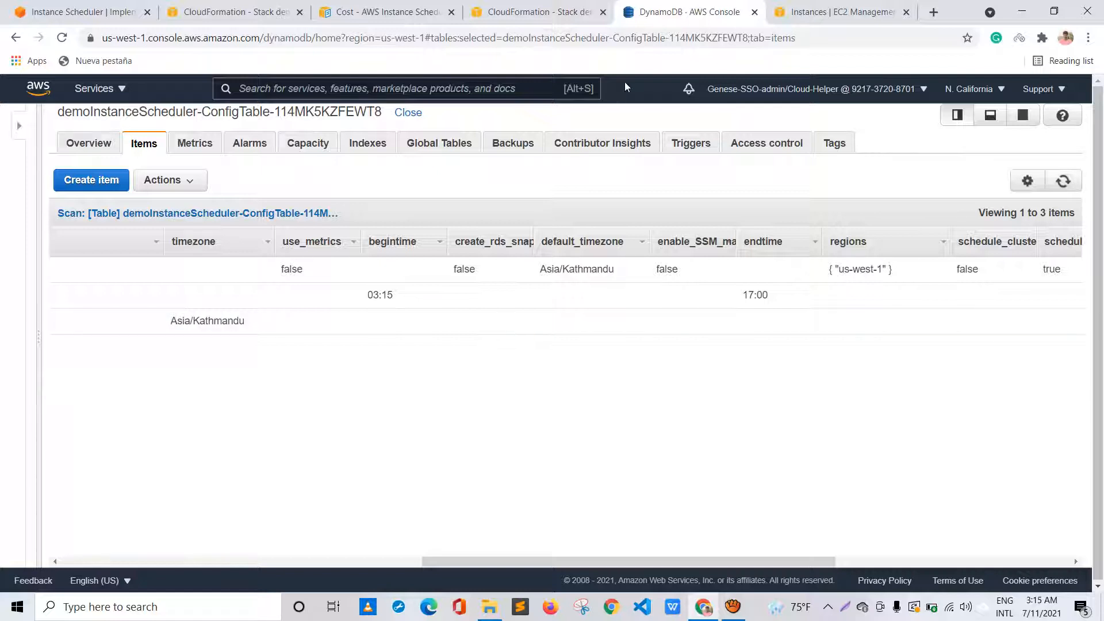
Check both servers' states in the EC2 list, and review the architecture diagram on the AWS Instance Scheduler solution page.
click(822, 12)
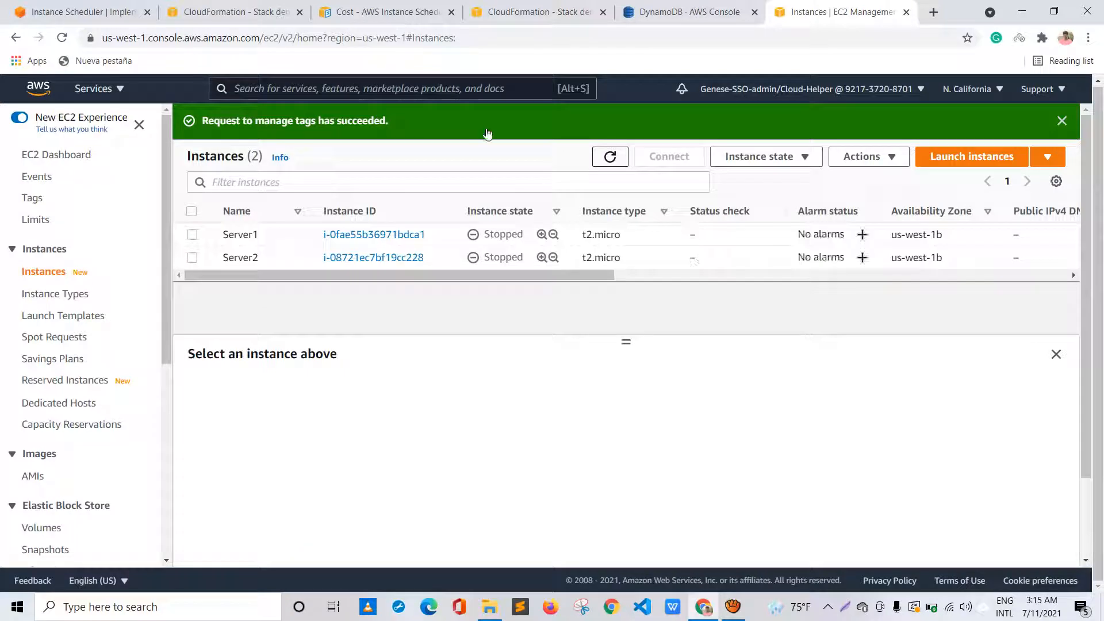
click(690, 11)
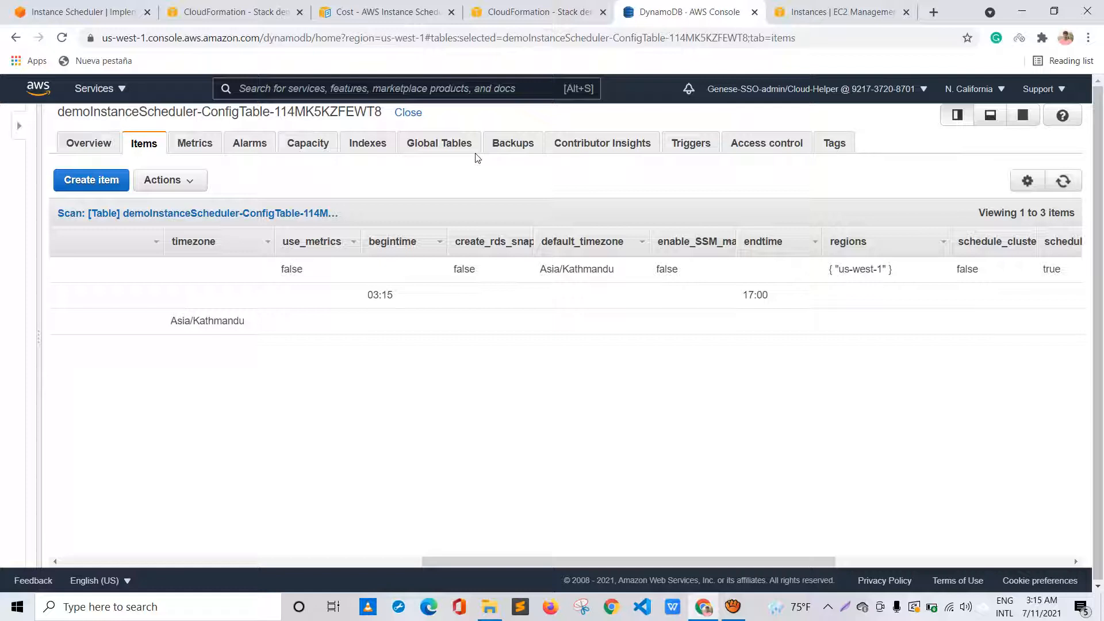
click(185, 6)
click(99, 6)
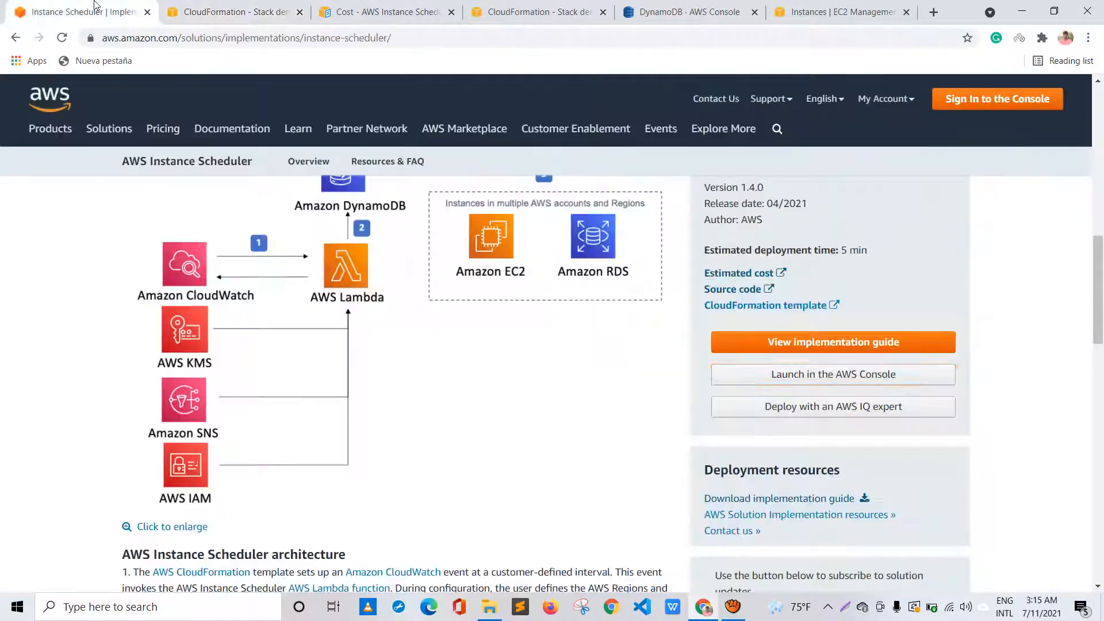
scroll(518, 468, down, 1)
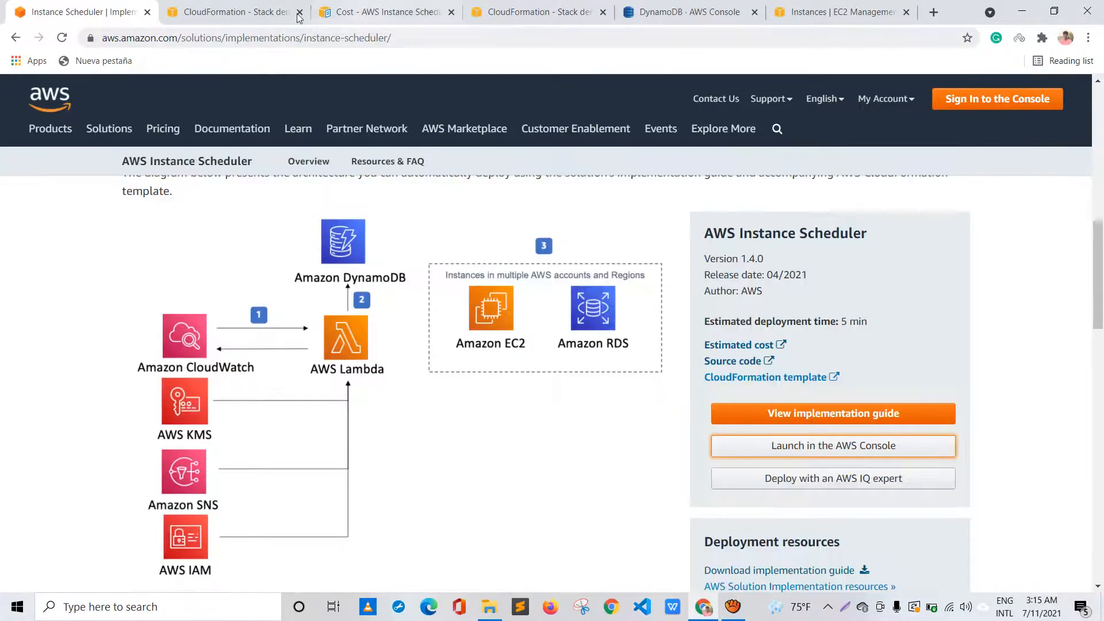
Read the monthly running cost of AWS Instance Scheduler on the implementation guide's Cost page.
click(315, 11)
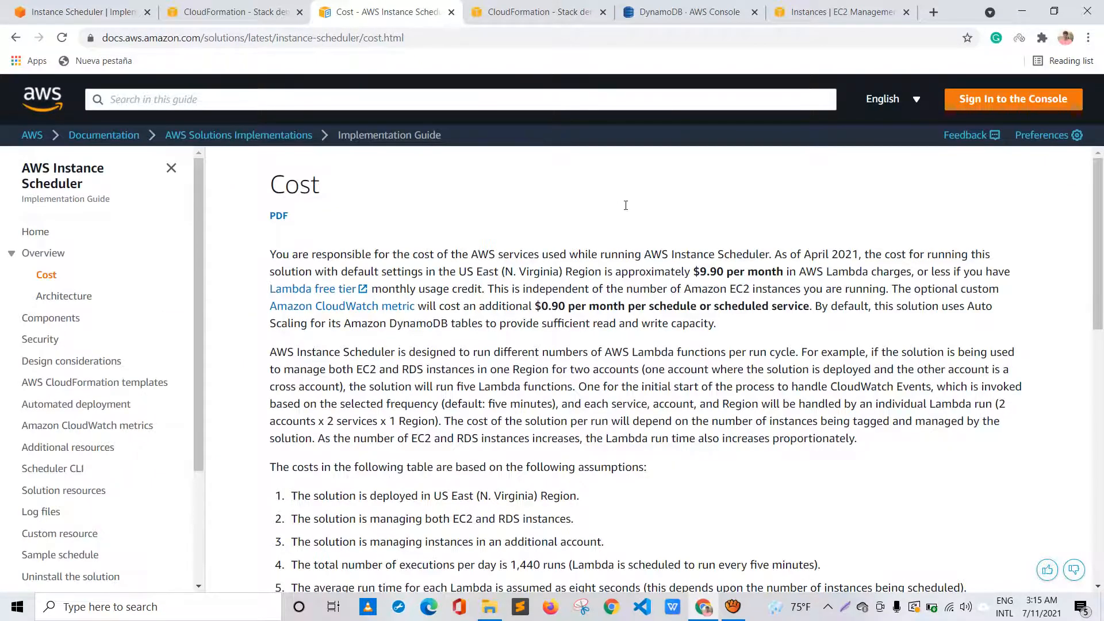
mouse_move(774, 255)
mouse_down()
mouse_move(990, 254)
mouse_move(999, 271)
mouse_move(945, 271)
mouse_up()
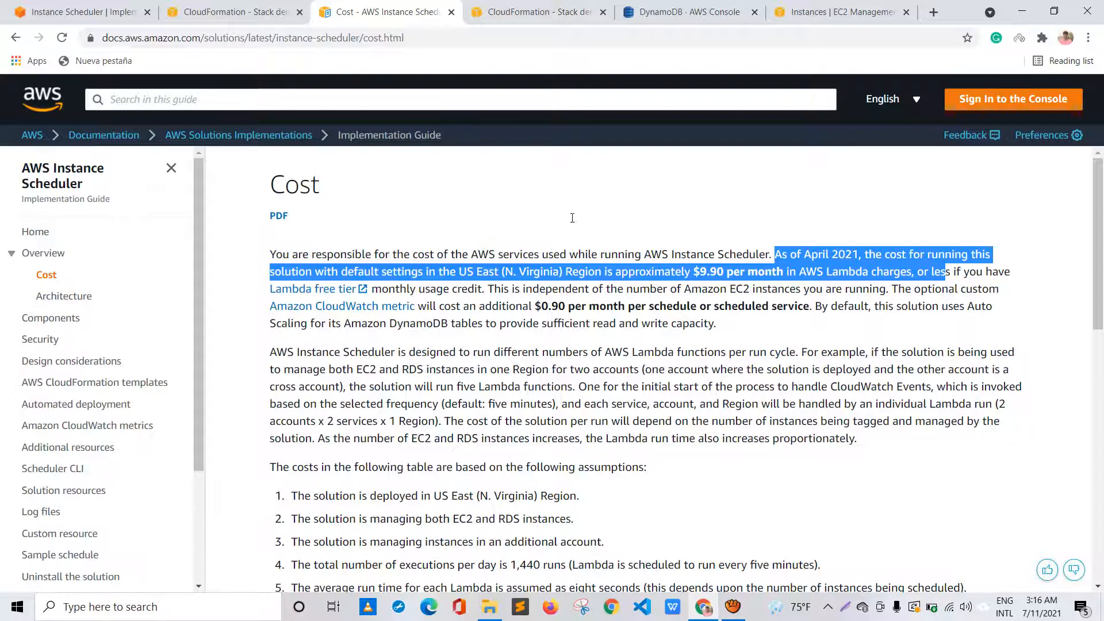
click(580, 218)
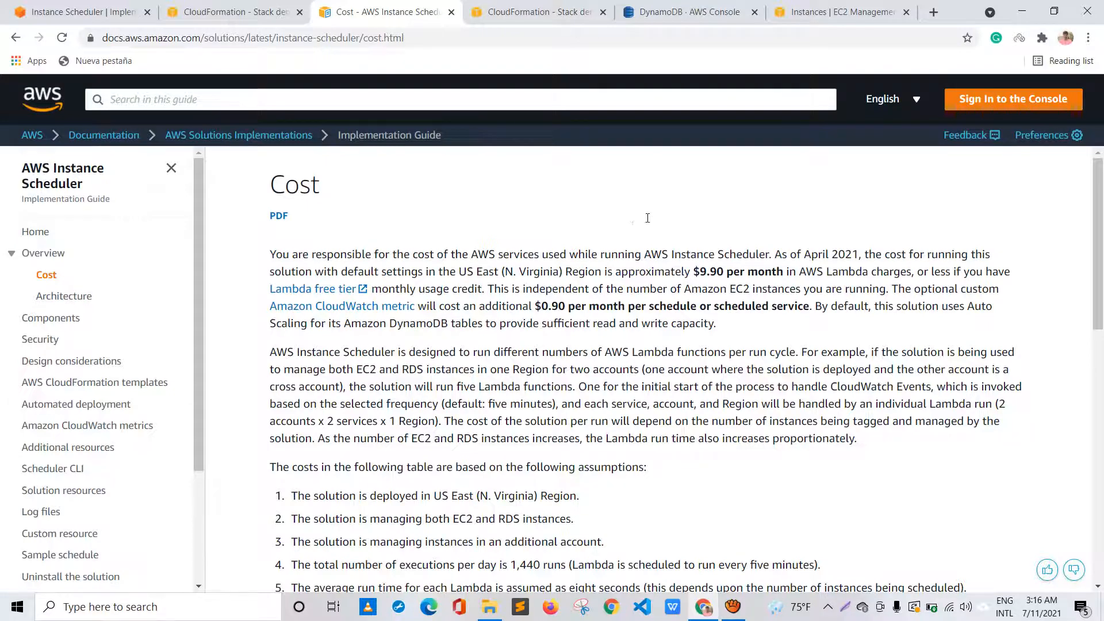
drag(629, 218, 557, 216)
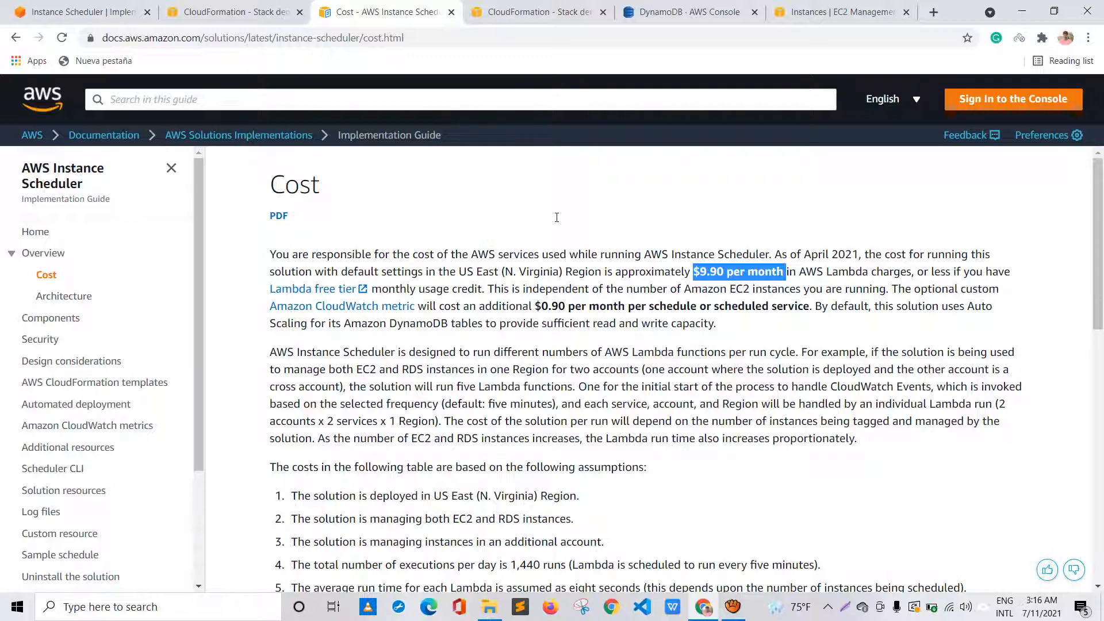
click(617, 218)
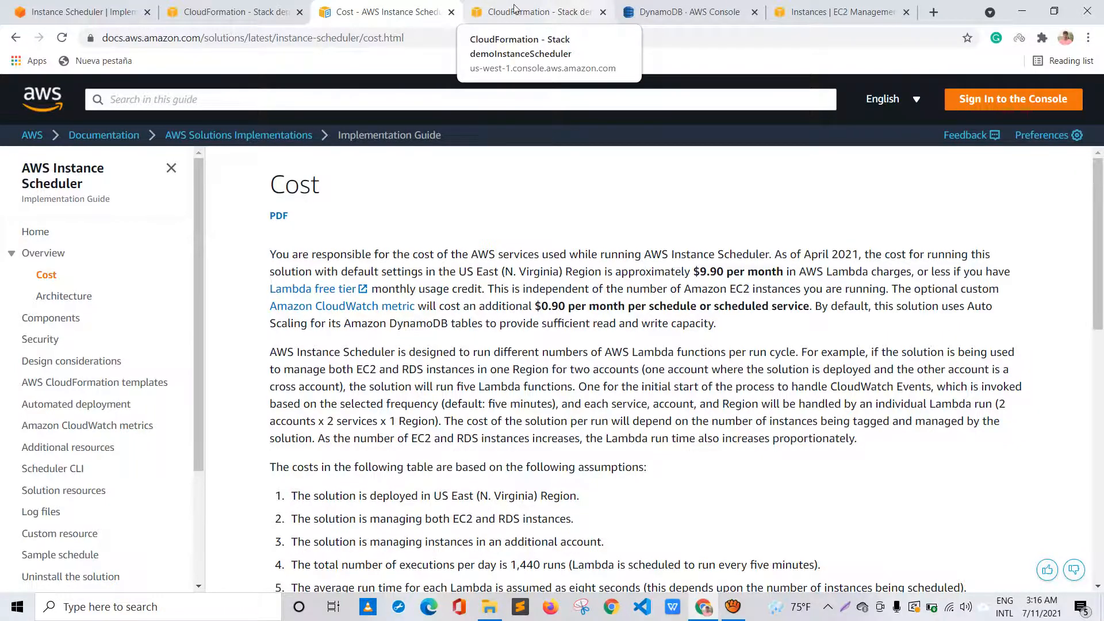
Examine the instance state and status check of Server1 and Server2 in the EC2 instances list.
click(833, 12)
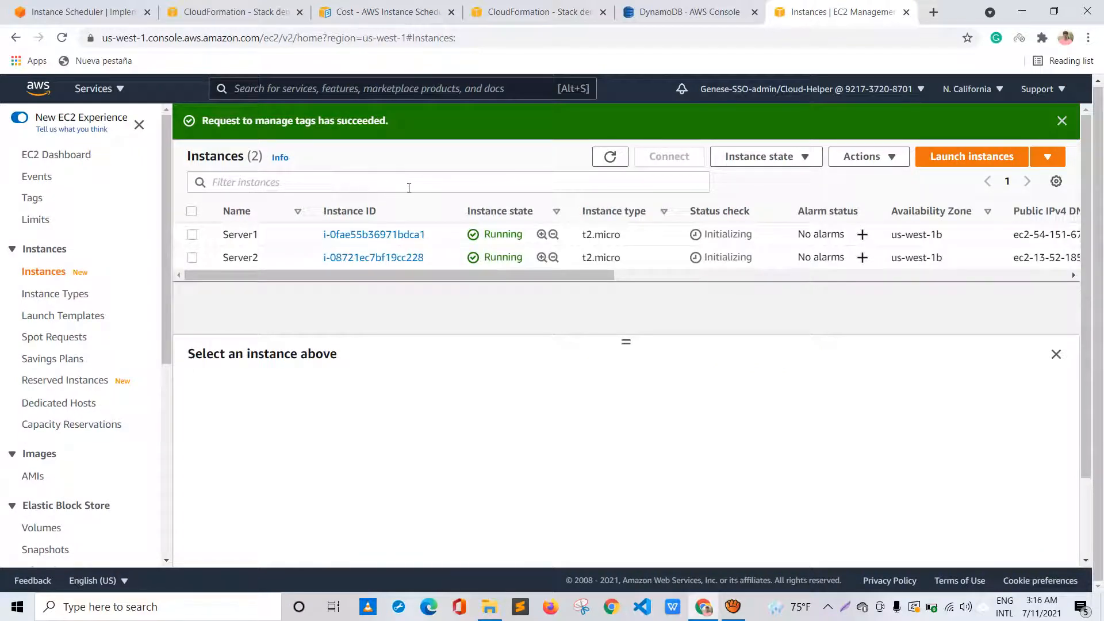
double_click(502, 234)
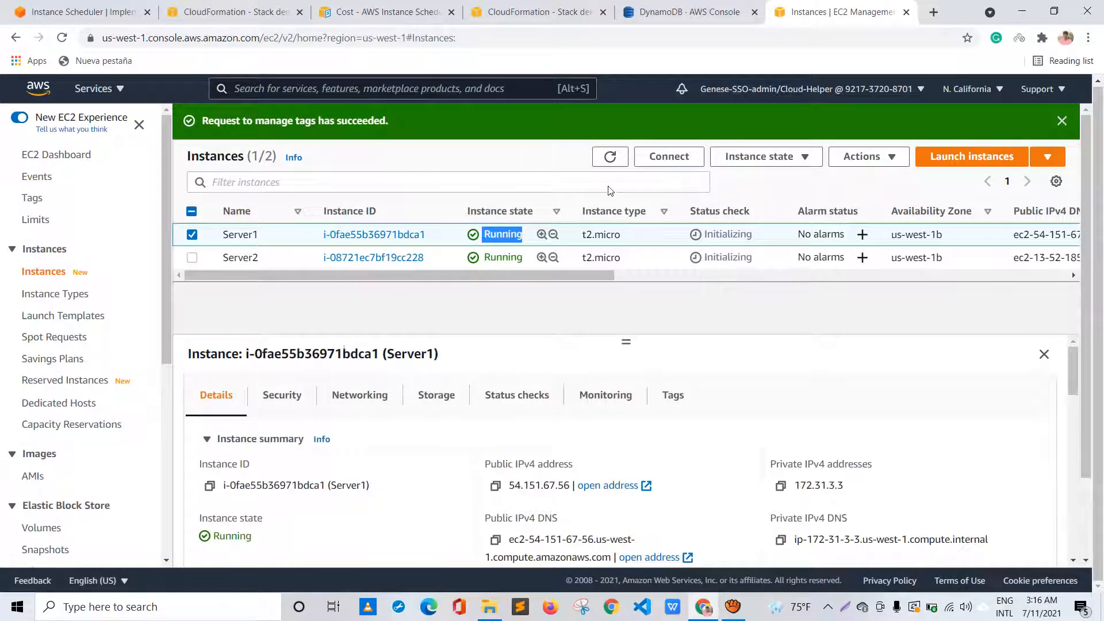
mouse_move(761, 234)
mouse_down()
mouse_move(704, 236)
mouse_move(704, 257)
mouse_up()
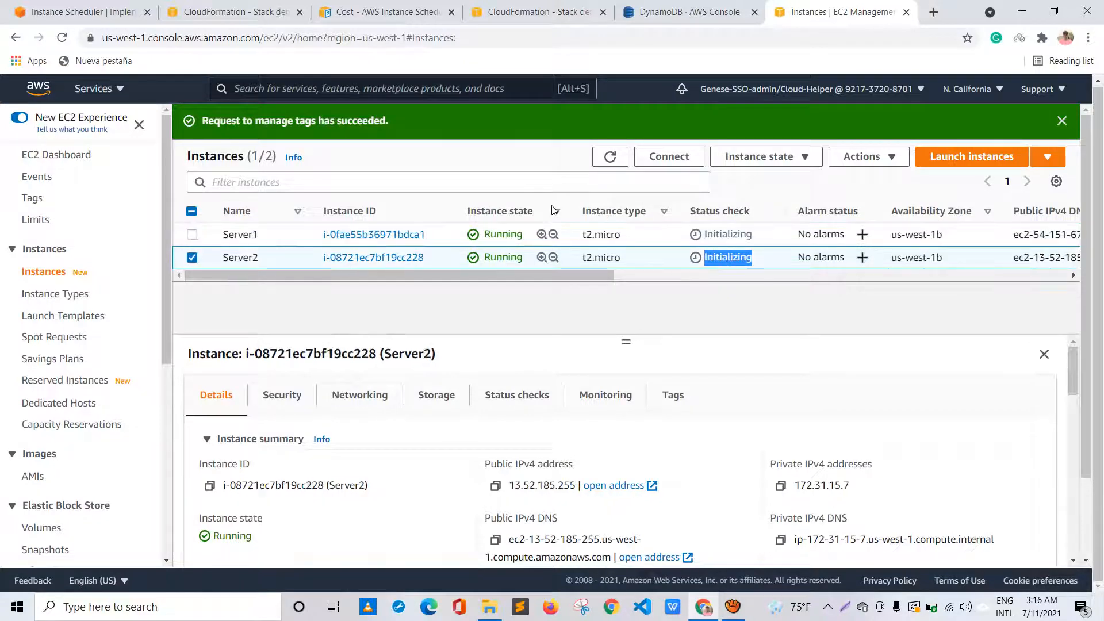
Review the config table items in DynamoDB, from the time and timezone attributes back to their names, weekdays and periods.
click(687, 13)
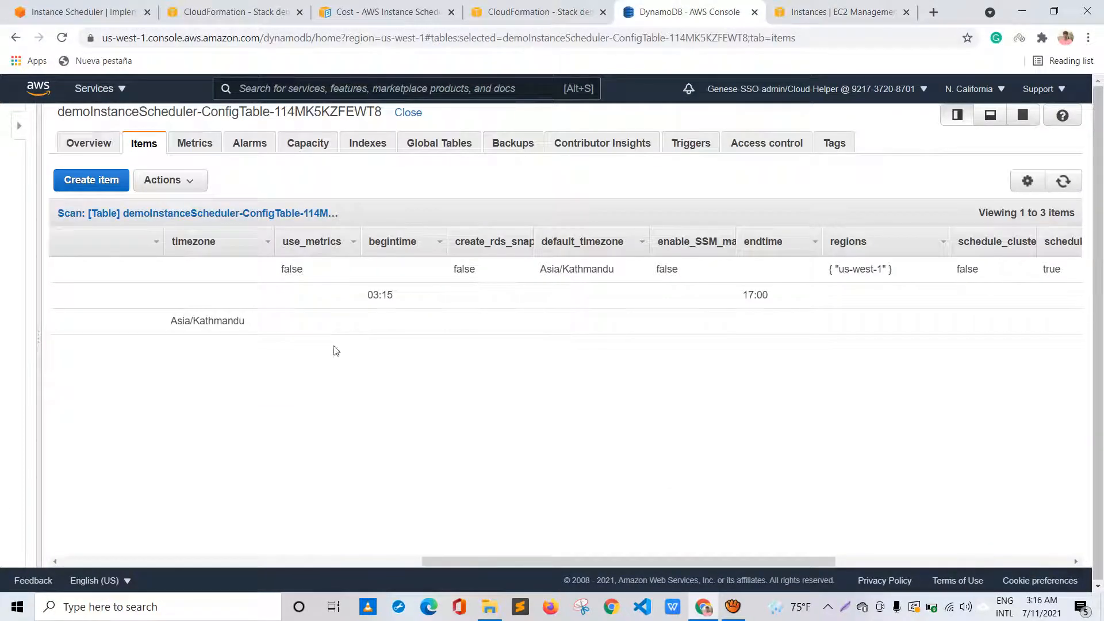
scroll(396, 451, left, 10)
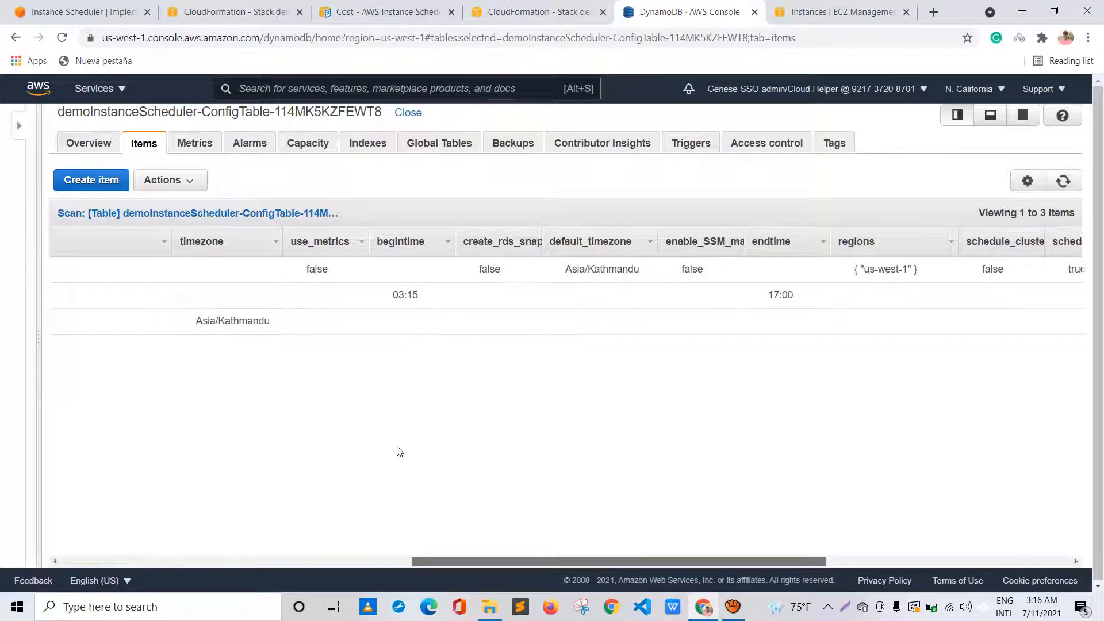
scroll(219, 431, left, 5)
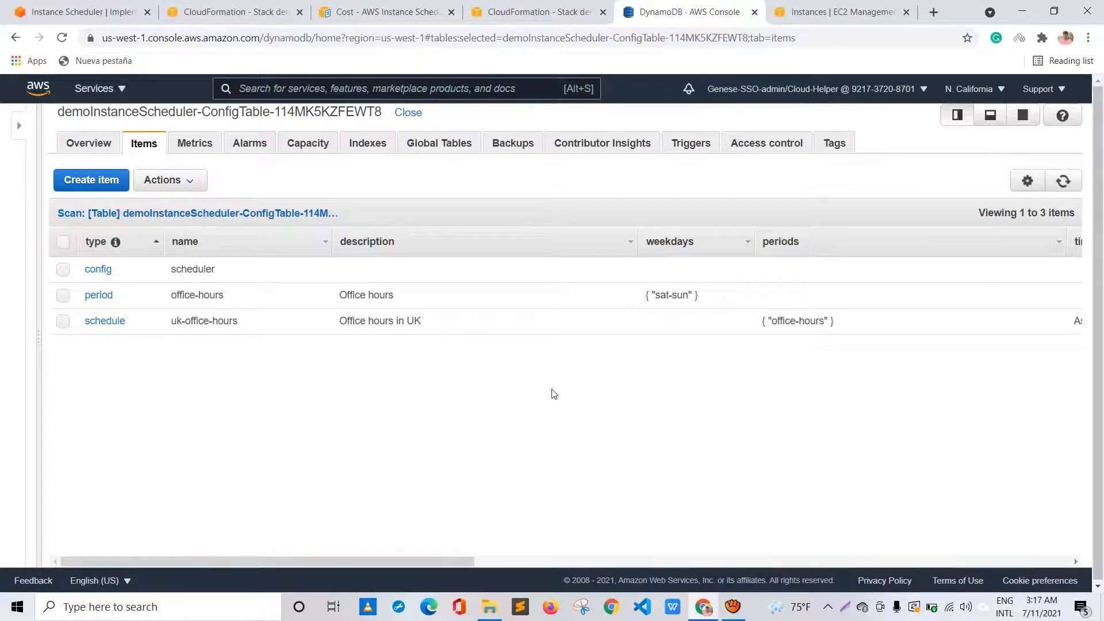
Refresh the EC2 instances list and recheck the states and status checks of both servers.
key(ctrl+Tab)
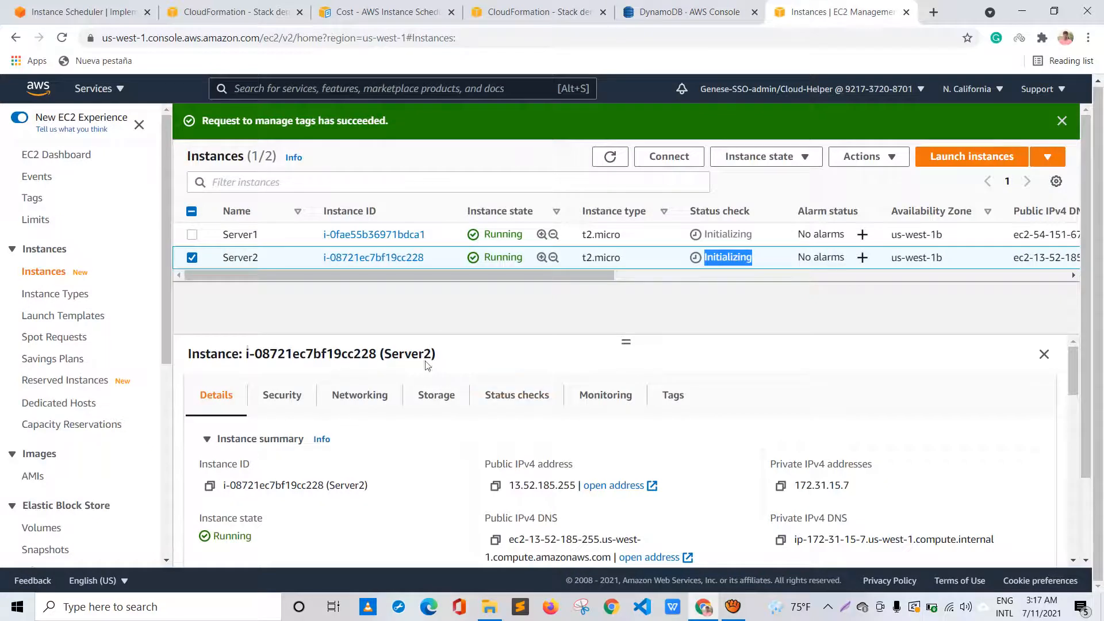
click(614, 157)
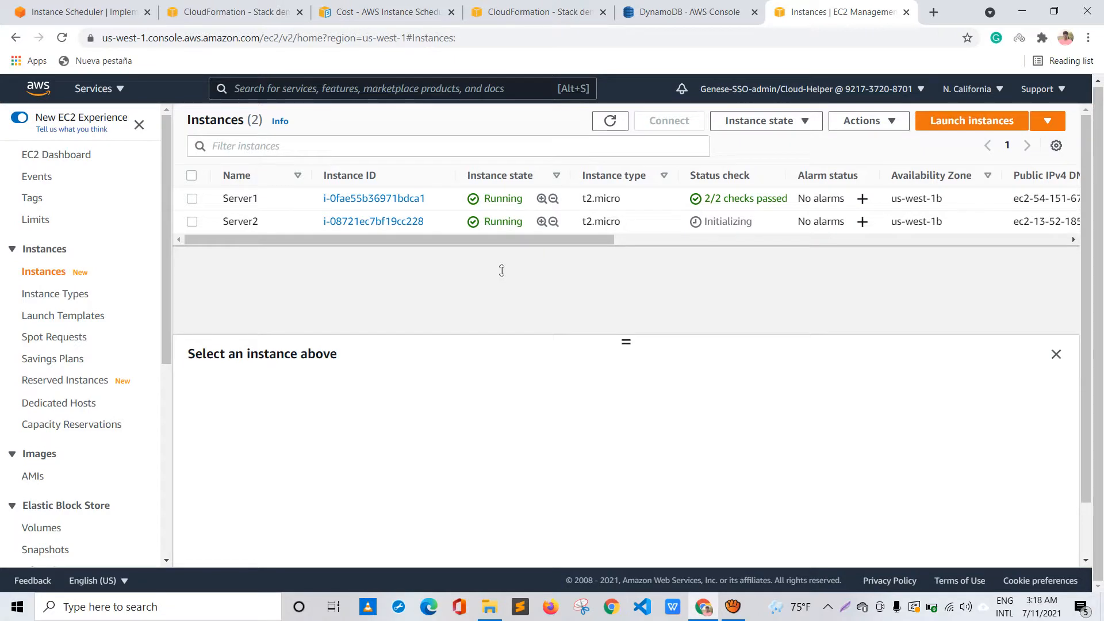
drag(501, 270, 482, 230)
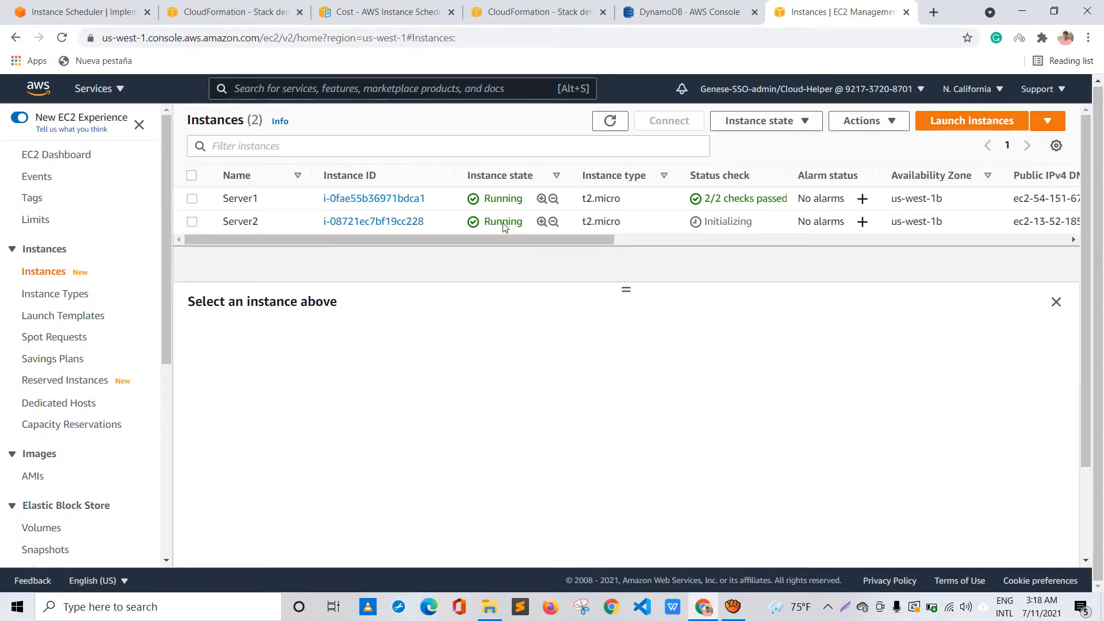